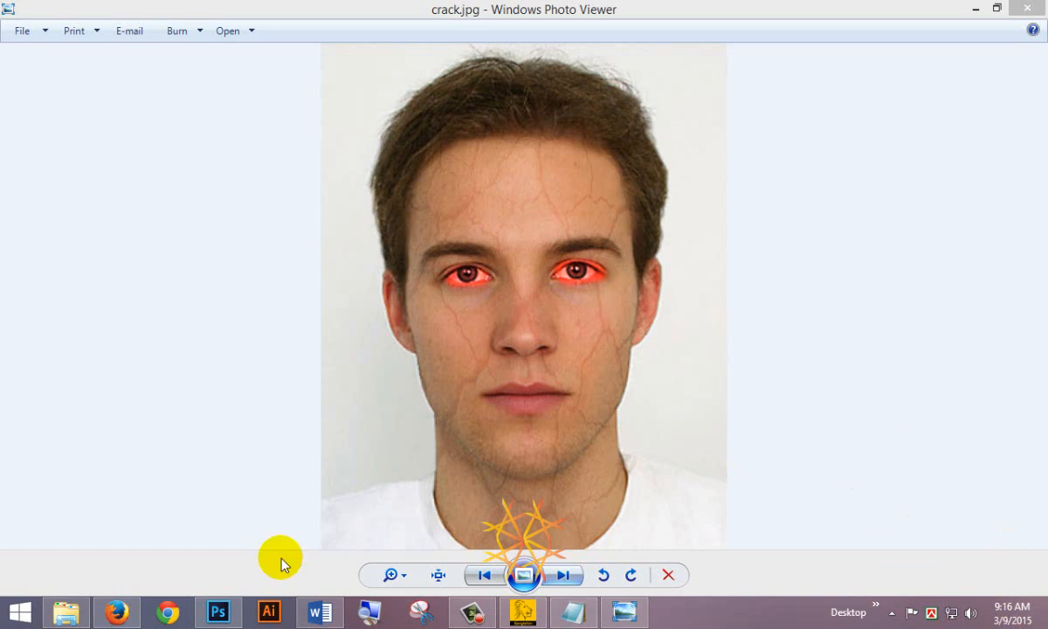
Step: Switch to Photoshop and open crack imag.jpg together with depositphotos_4293513-Cracked-soil.jpg from the image folder
click(223, 615)
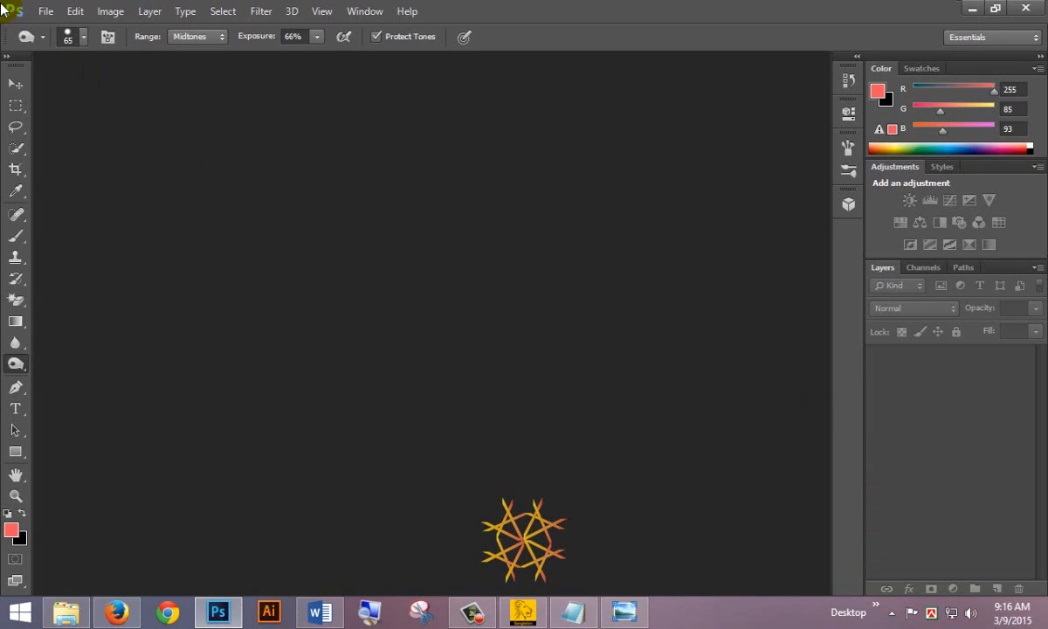
click(47, 12)
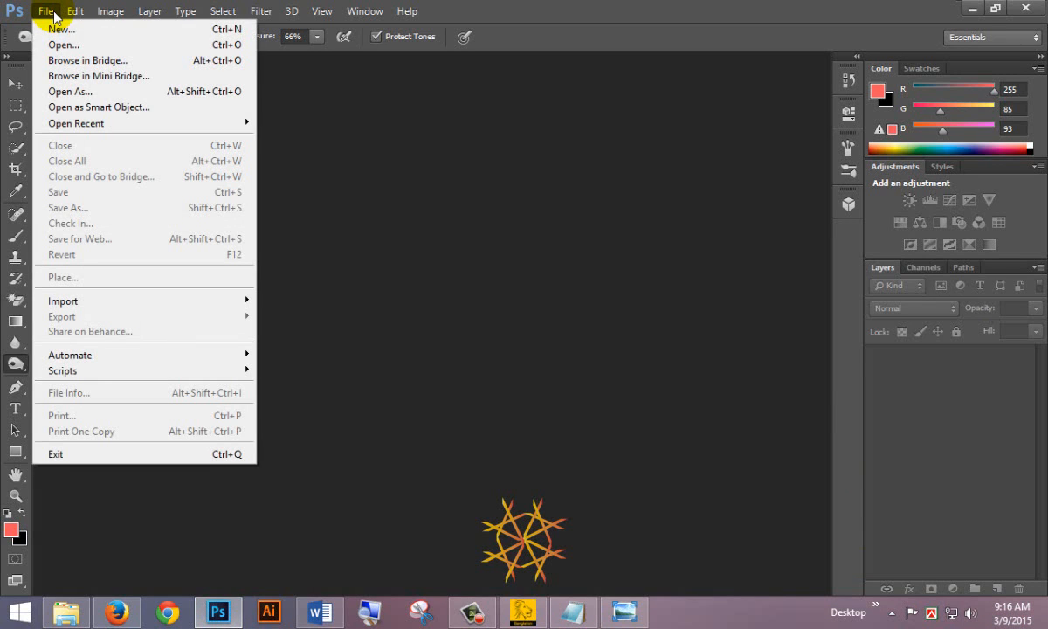
click(66, 48)
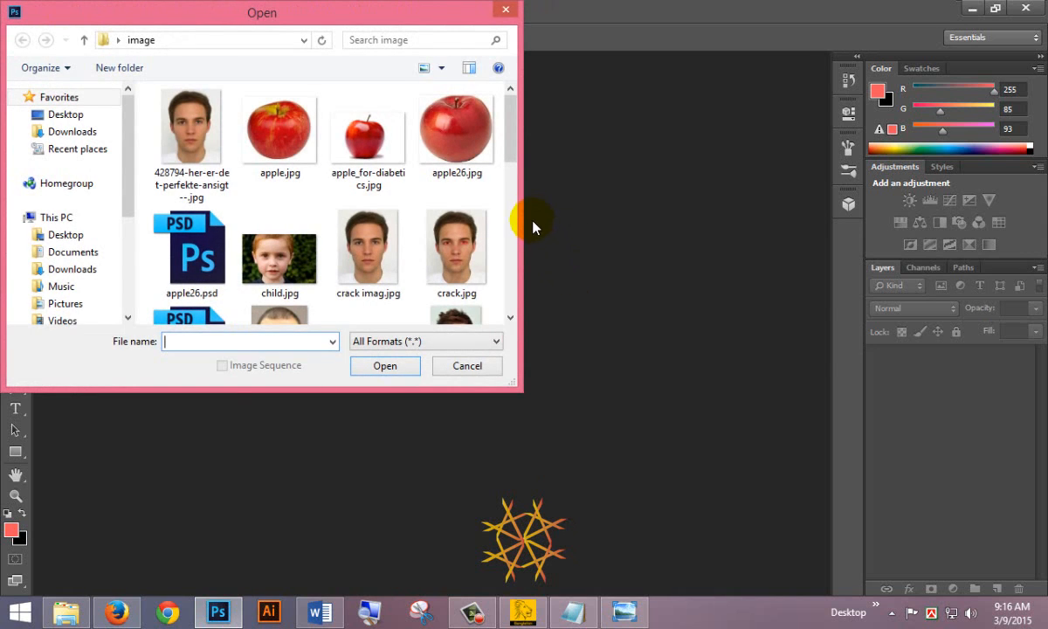
click(181, 144)
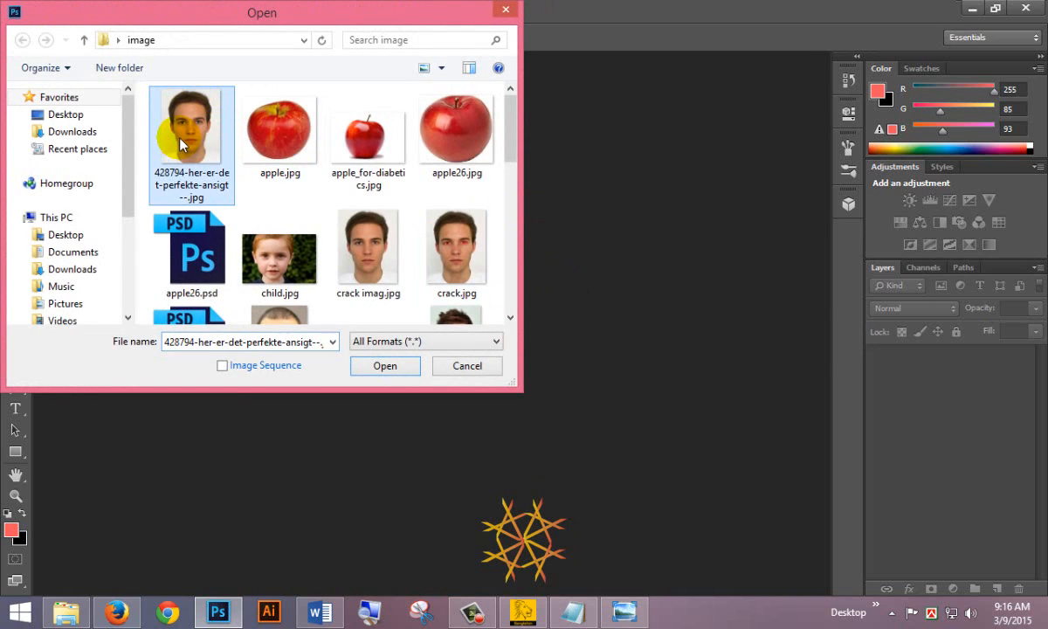
click(344, 256)
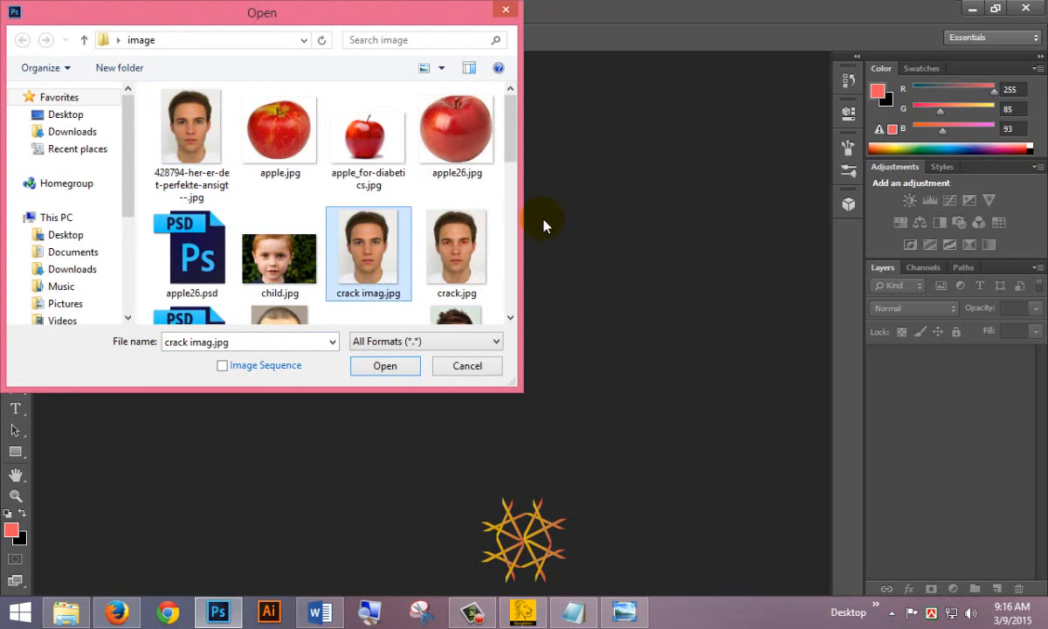
drag(509, 147, 514, 212)
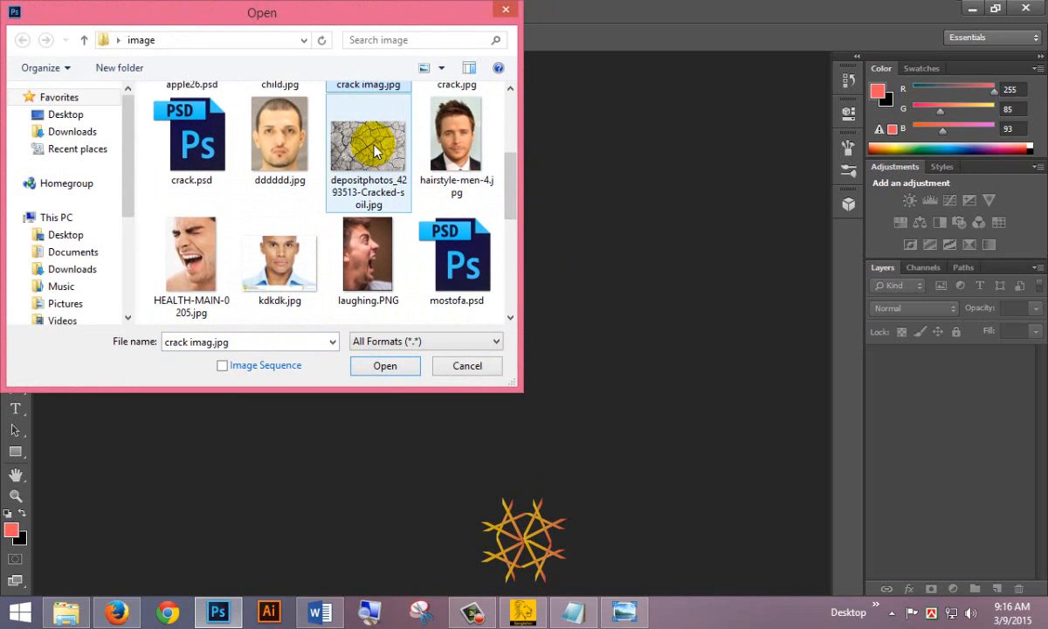
ctrl+click(375, 151)
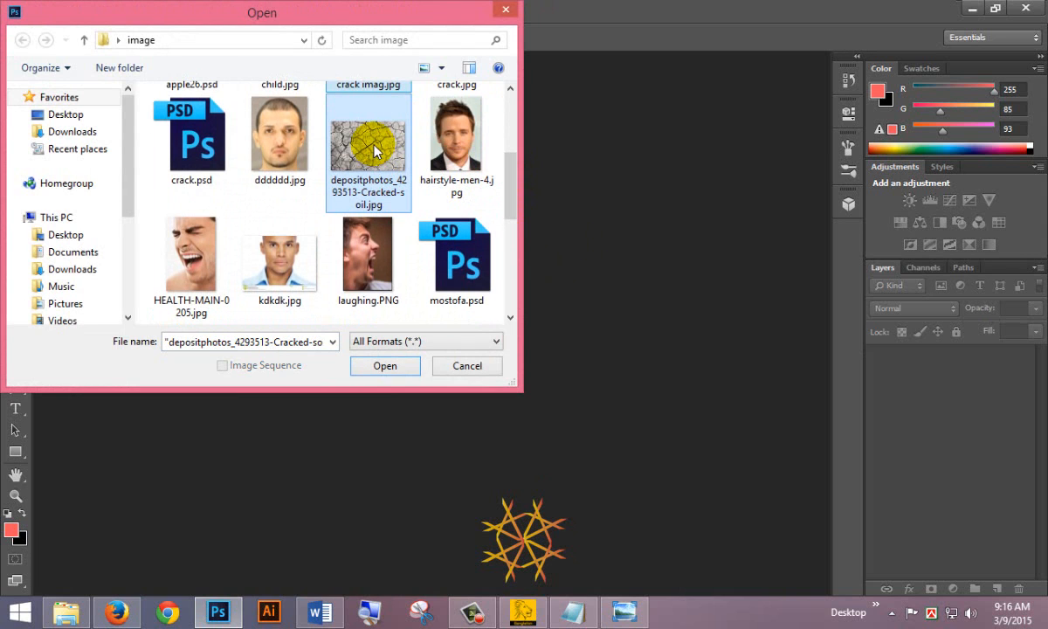
click(400, 366)
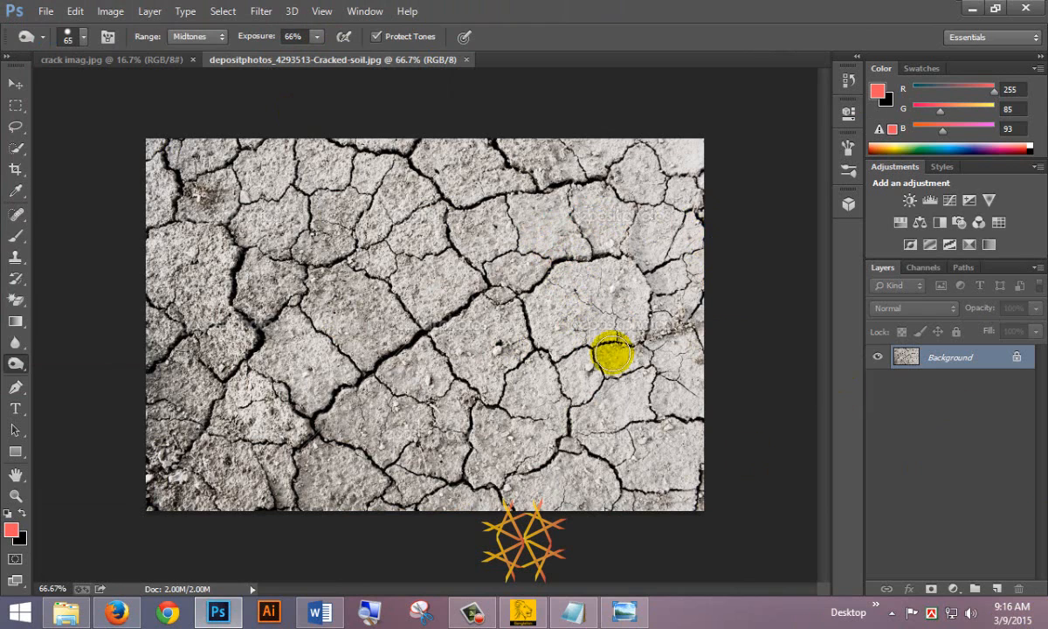
Step: In crack imag.jpg, duplicate the Background layer and hide the original Background
click(126, 60)
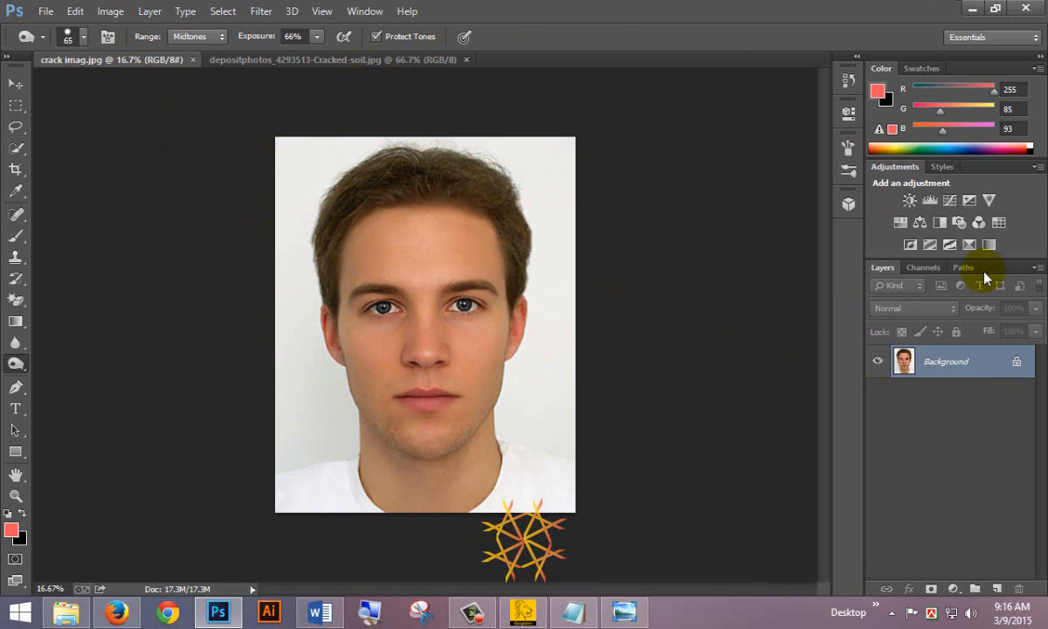
key(ctrl+j)
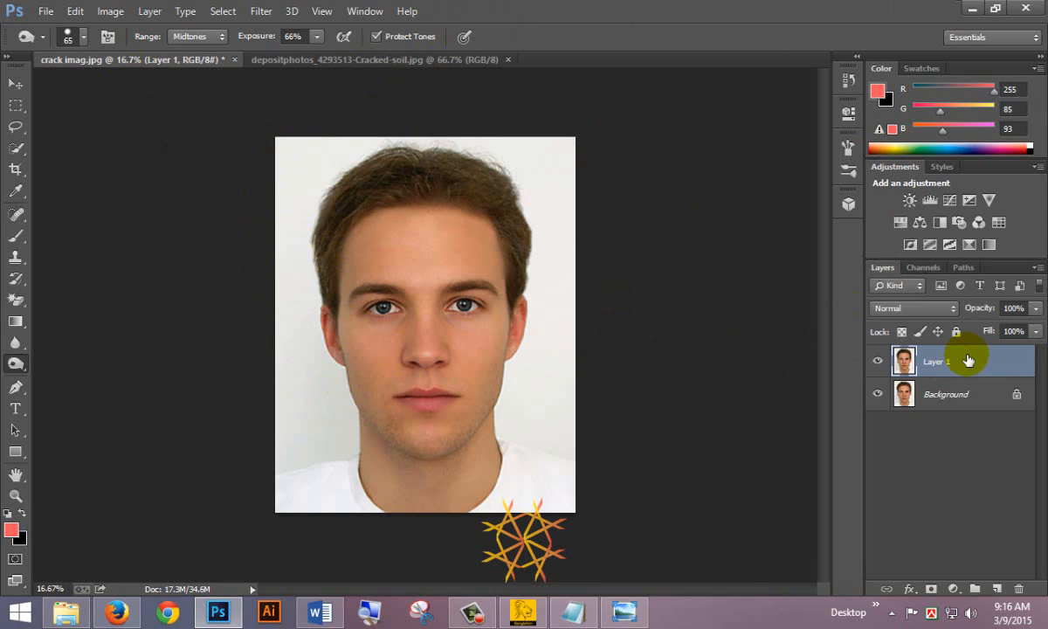
click(877, 394)
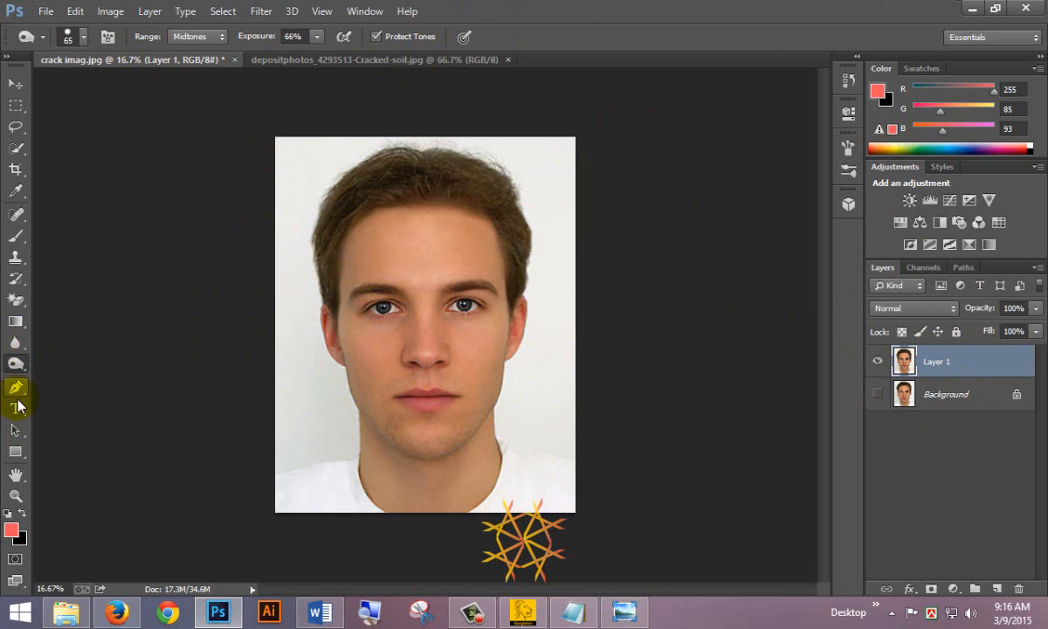
click(16, 299)
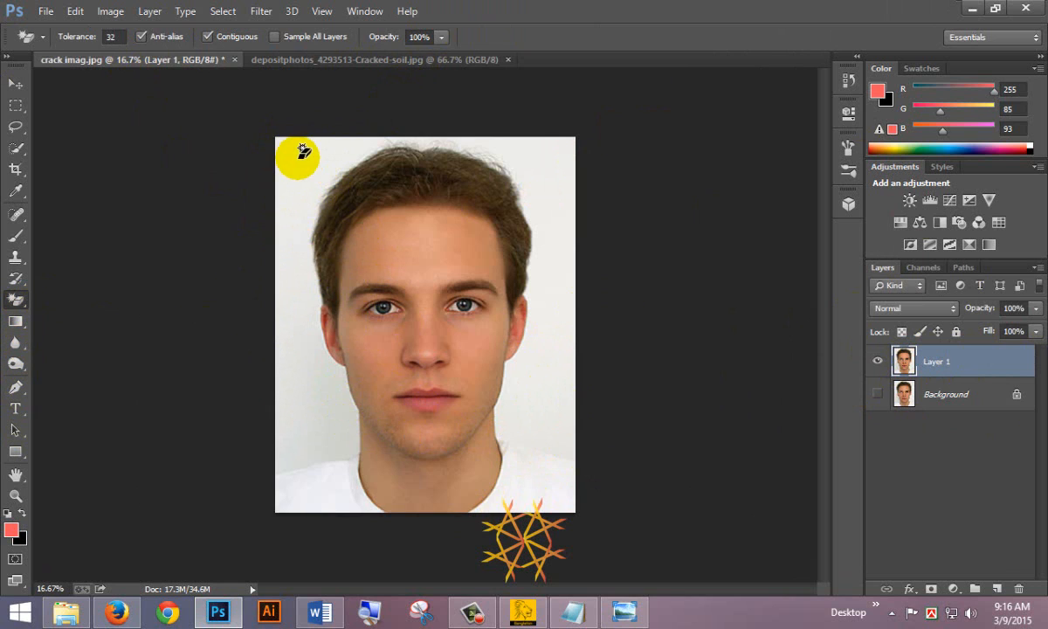
click(297, 158)
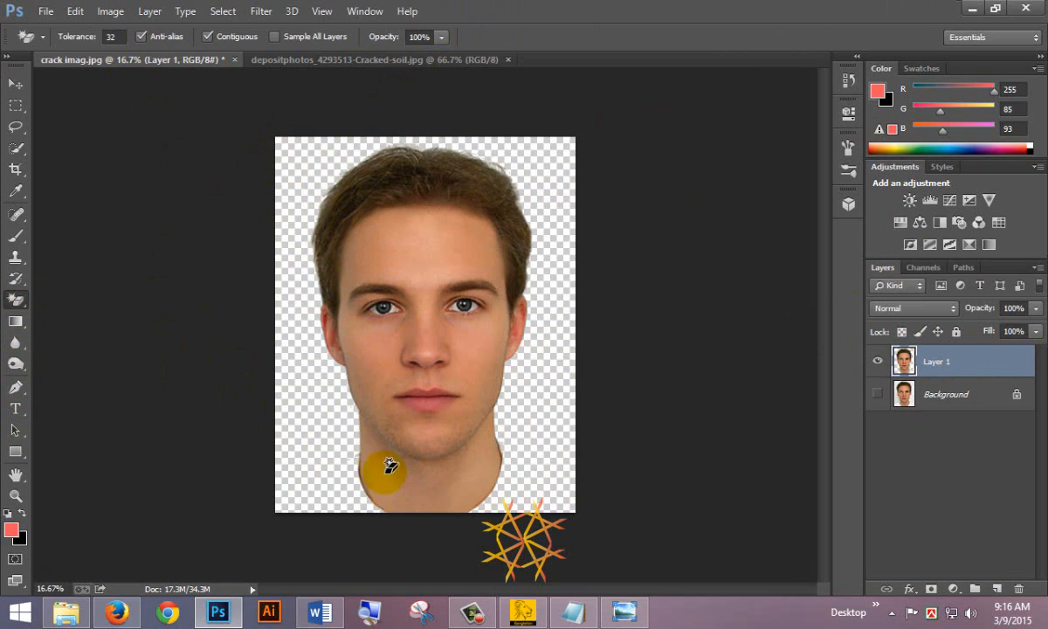
key(ctrl+z)
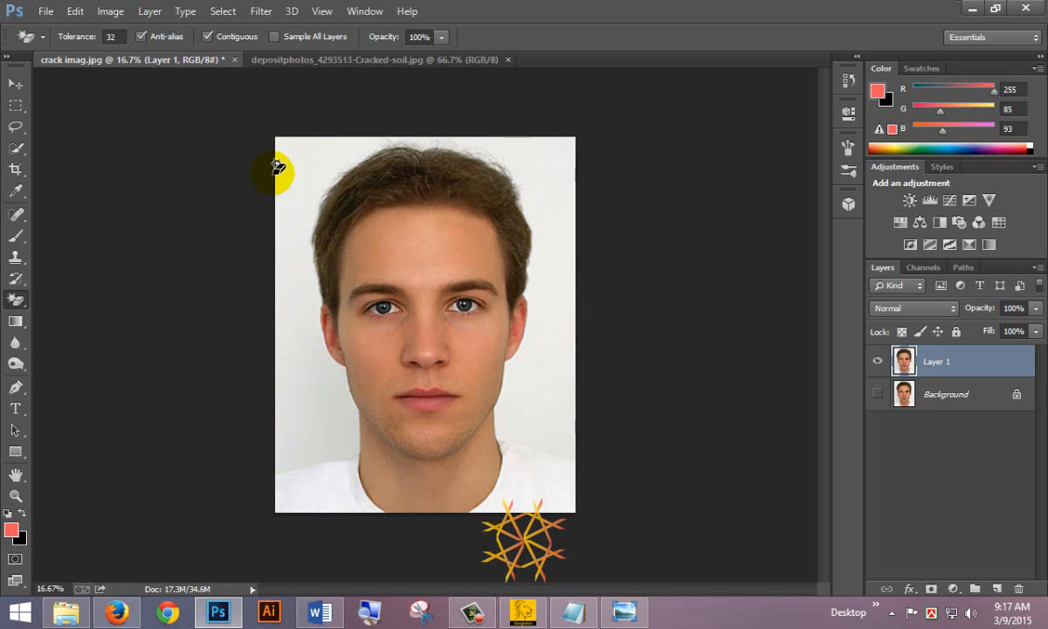
click(21, 300)
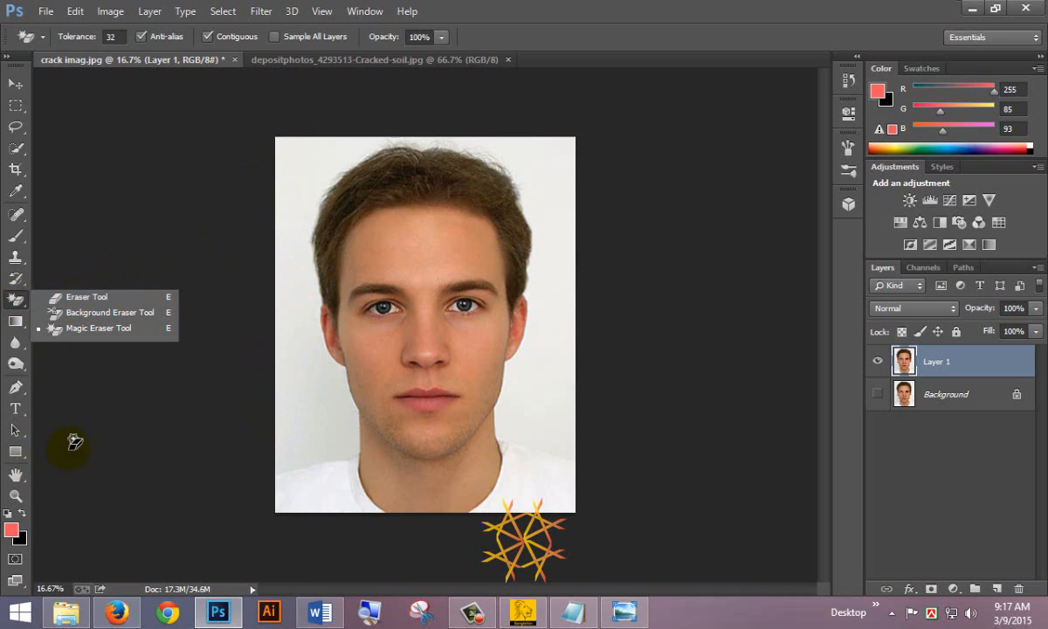
click(13, 300)
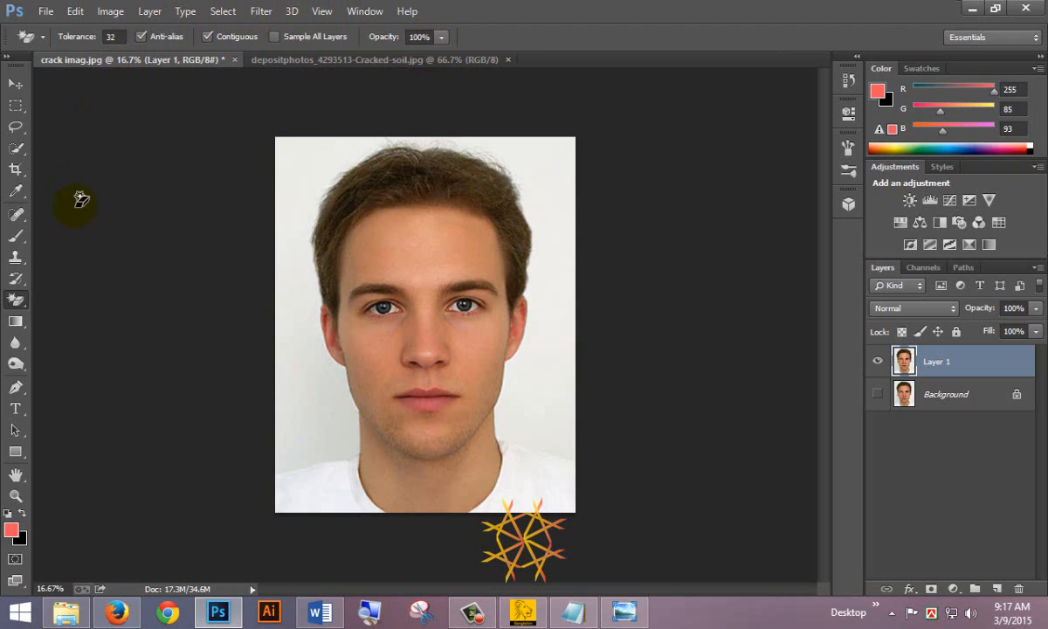
Step: Select the man's head, neck and the left-hand side of his shirt on Layer 1 with the Quick Selection tool
click(16, 153)
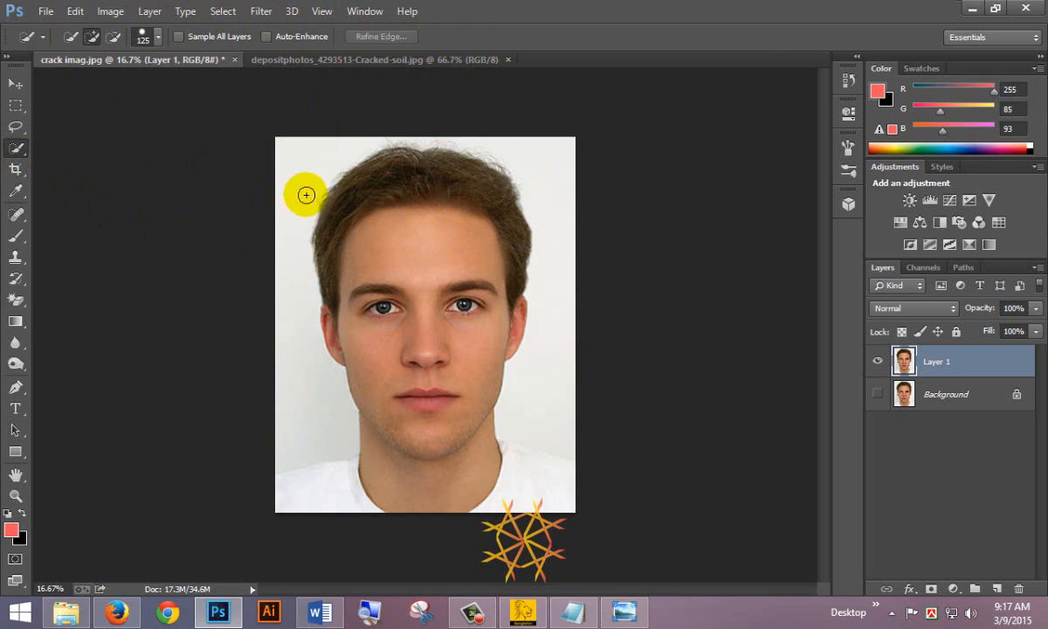
mouse_move(396, 164)
mouse_down()
mouse_move(428, 262)
mouse_move(464, 494)
mouse_move(511, 504)
mouse_move(562, 496)
mouse_move(536, 461)
mouse_move(506, 452)
mouse_move(525, 486)
mouse_move(496, 468)
mouse_move(360, 470)
mouse_move(325, 509)
mouse_move(485, 501)
mouse_move(499, 485)
mouse_up()
scroll(485, 451, up, 1)
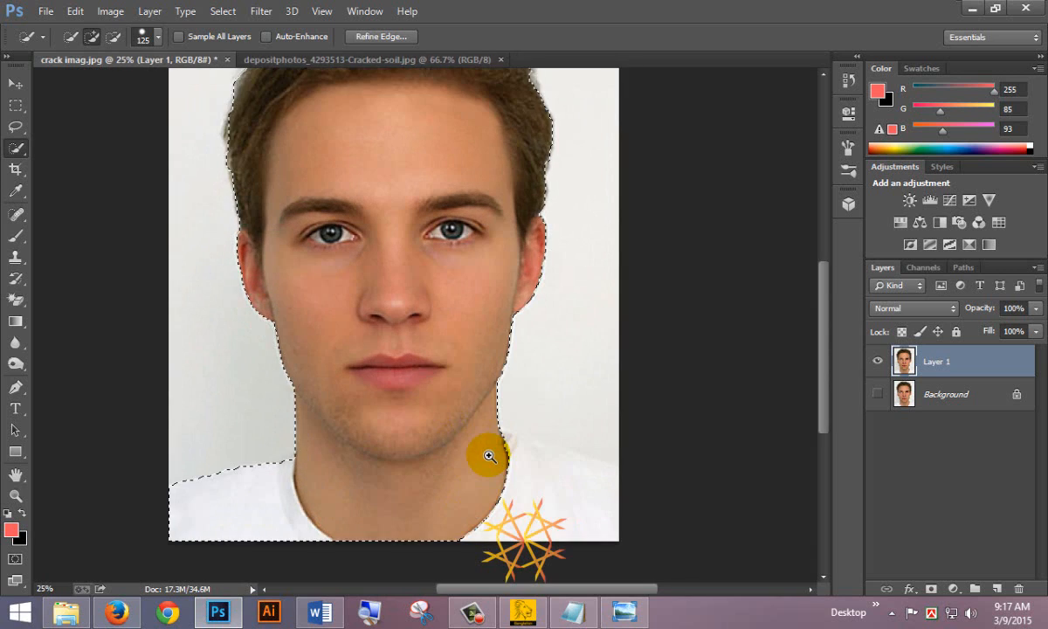
Step: Reduce the Quick Selection brush size to 50 and extend the selection over the right-hand shoulder of the shirt
scroll(488, 455, down, 2)
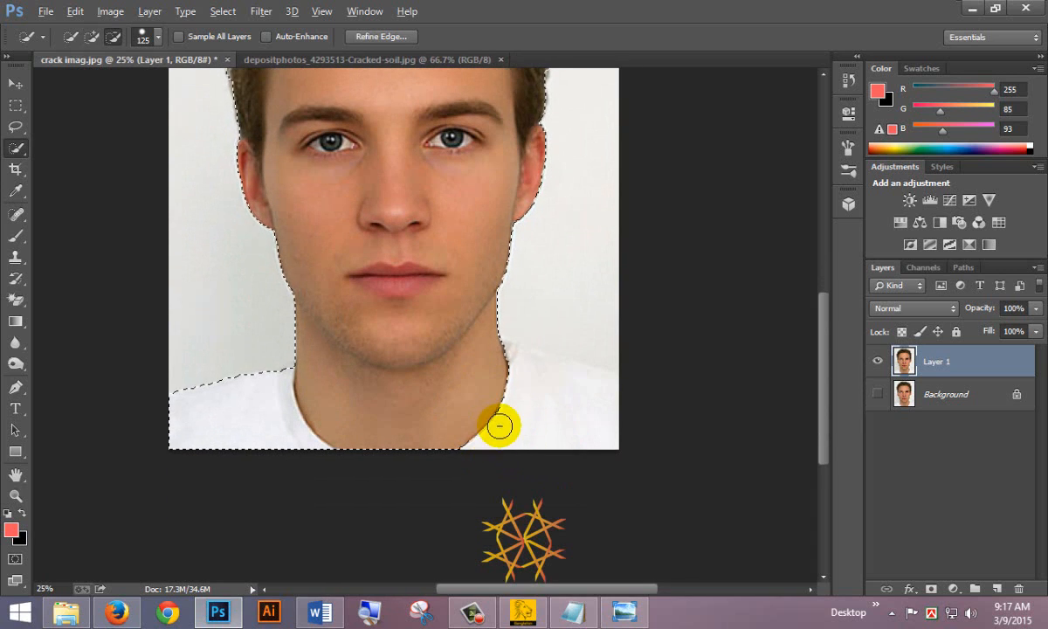
alt+click(494, 425)
key(bracketleft)
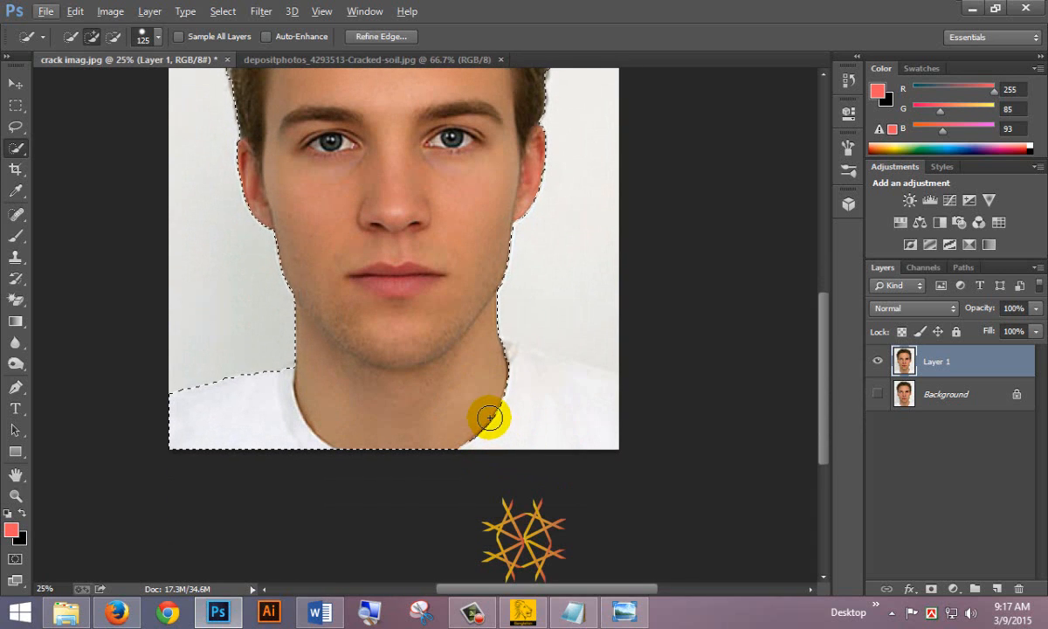
key(bracketleft)
key(bracketleft)
key(bracketleft)
key(bracketleft)
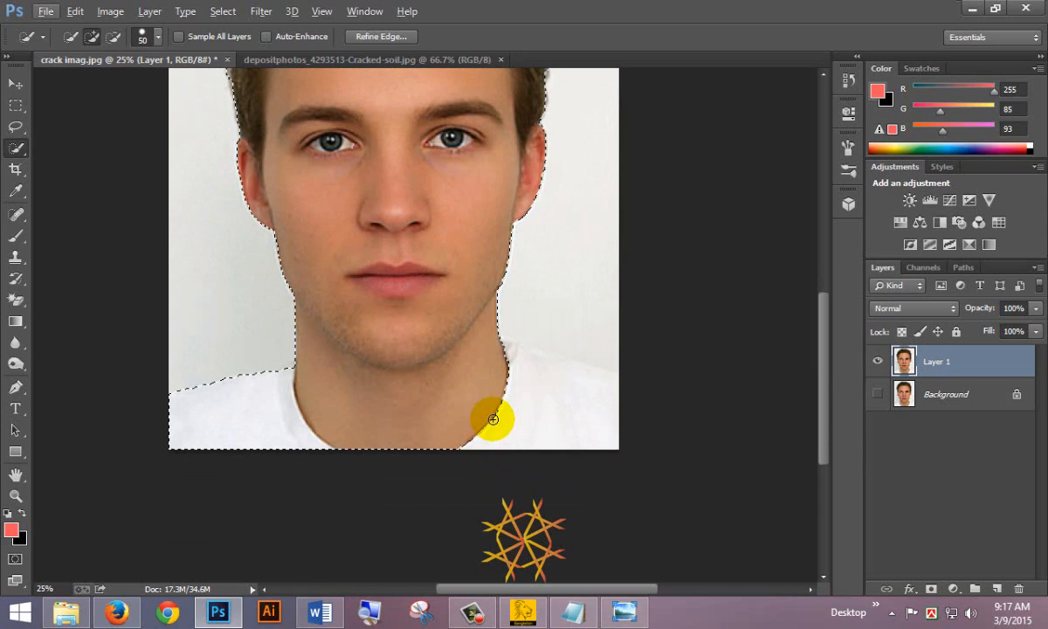
mouse_move(494, 419)
mouse_down()
mouse_move(494, 402)
mouse_move(573, 443)
mouse_up()
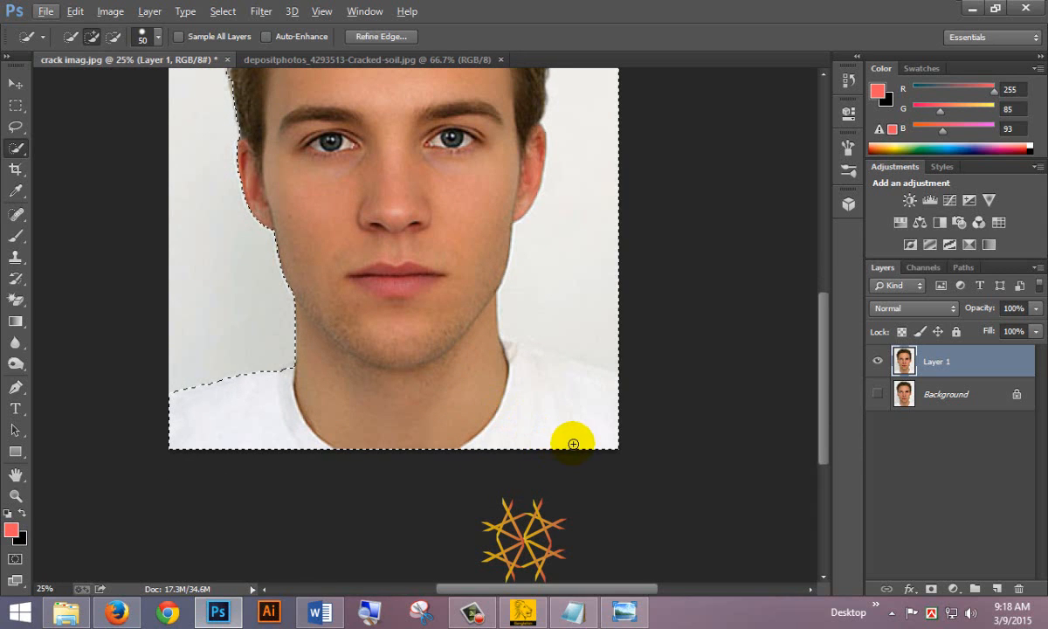
Step: Subtract the white background above the hair and beside the right-hand ear, neck and shoulder from the selection
scroll(571, 393, up, 5)
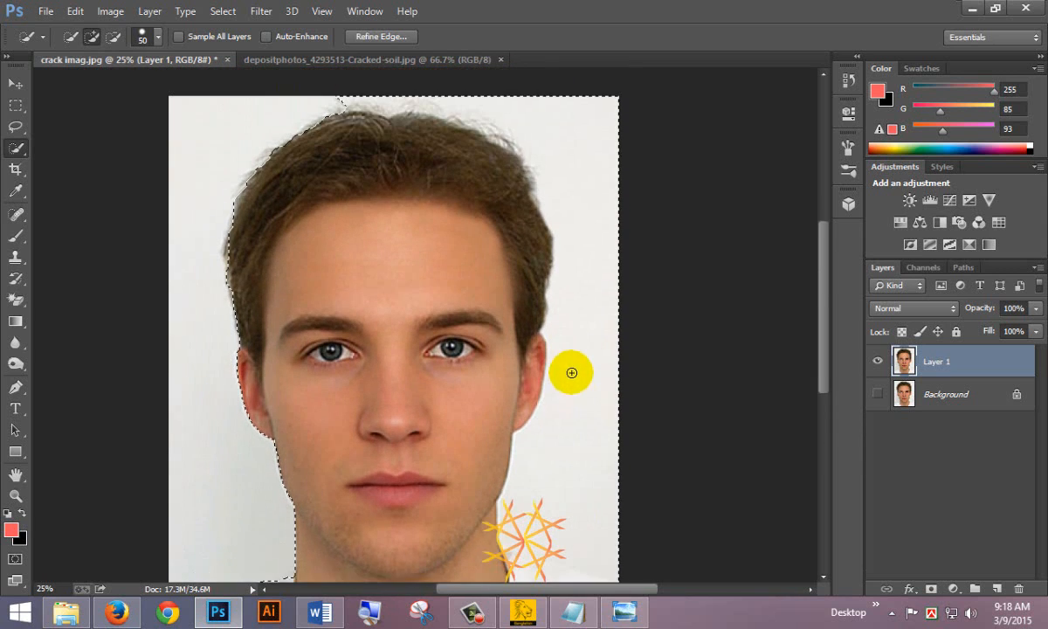
scroll(572, 373, up, 1)
drag(339, 139, 377, 137)
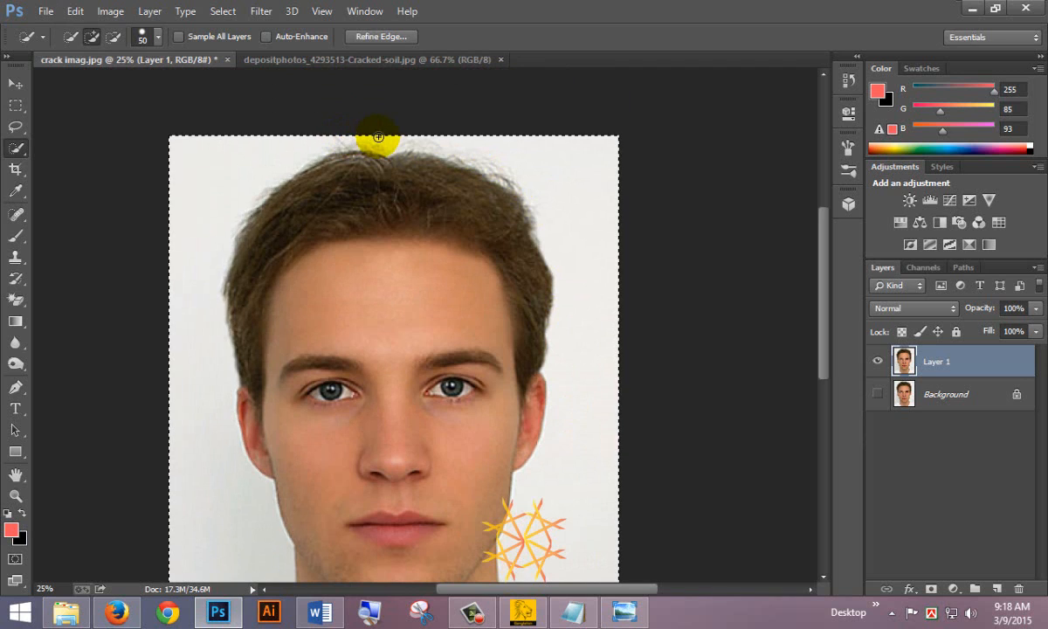
key(ctrl+z)
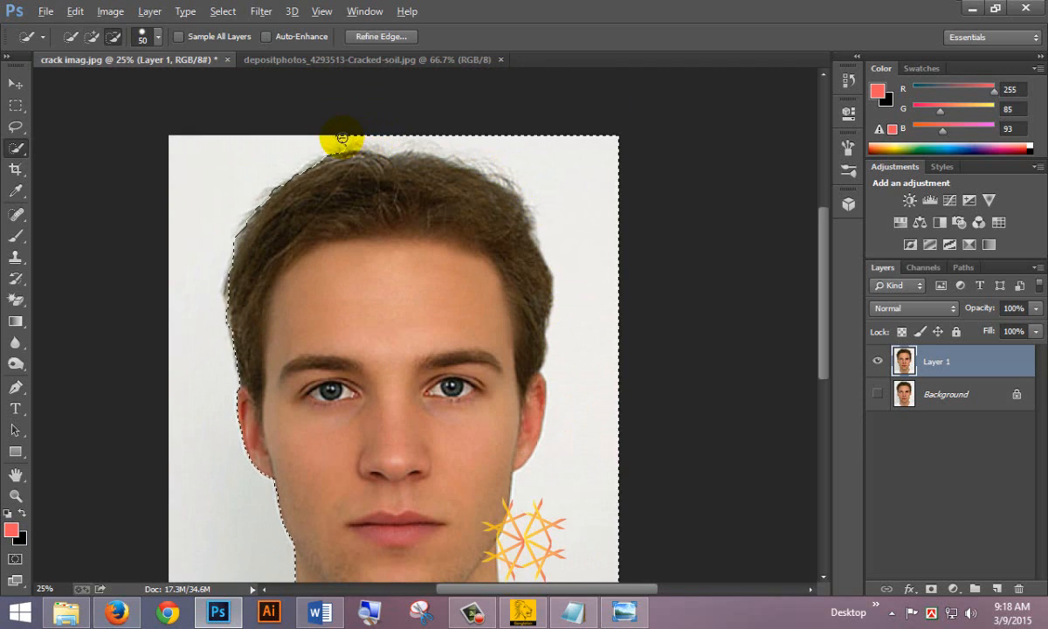
mouse_move(342, 137)
mouse_down()
mouse_move(483, 132)
mouse_move(553, 151)
mouse_move(595, 186)
mouse_move(617, 321)
mouse_move(600, 476)
mouse_up()
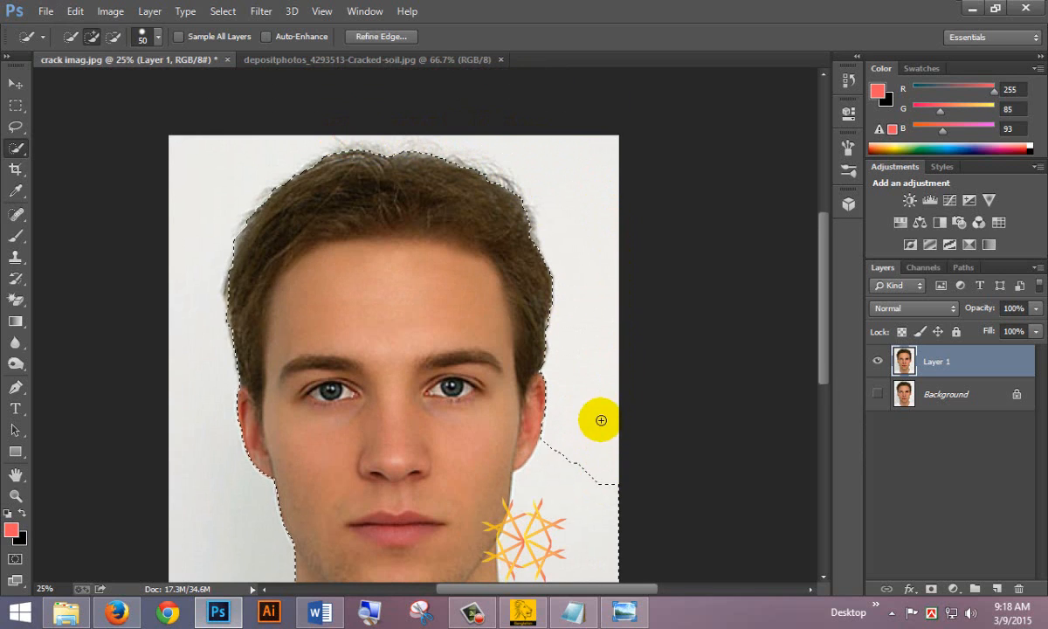
scroll(601, 420, down, 5)
key(alt)
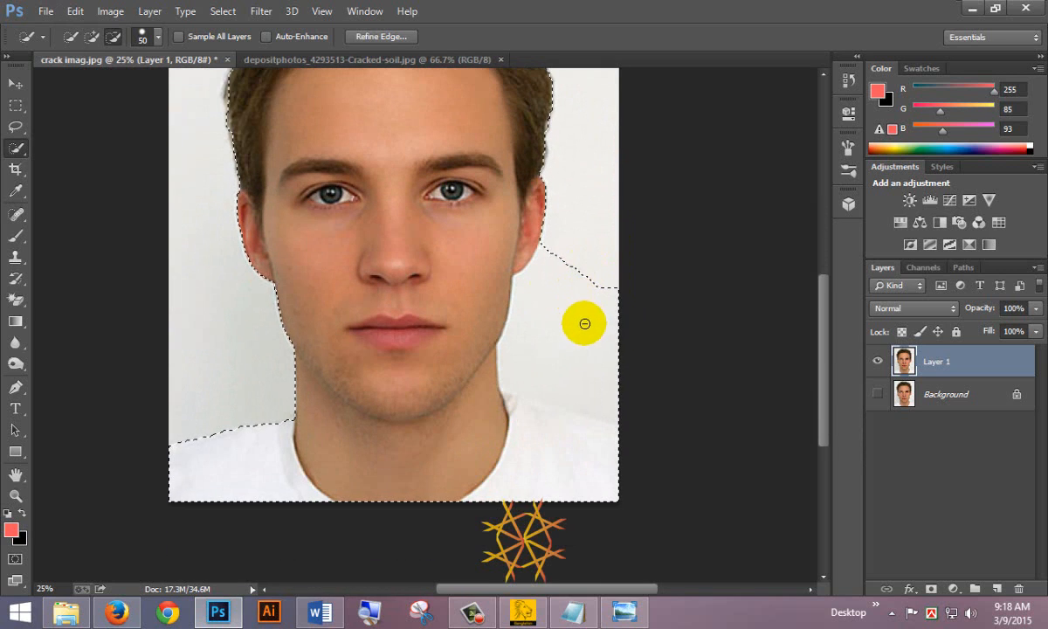
drag(585, 323, 589, 365)
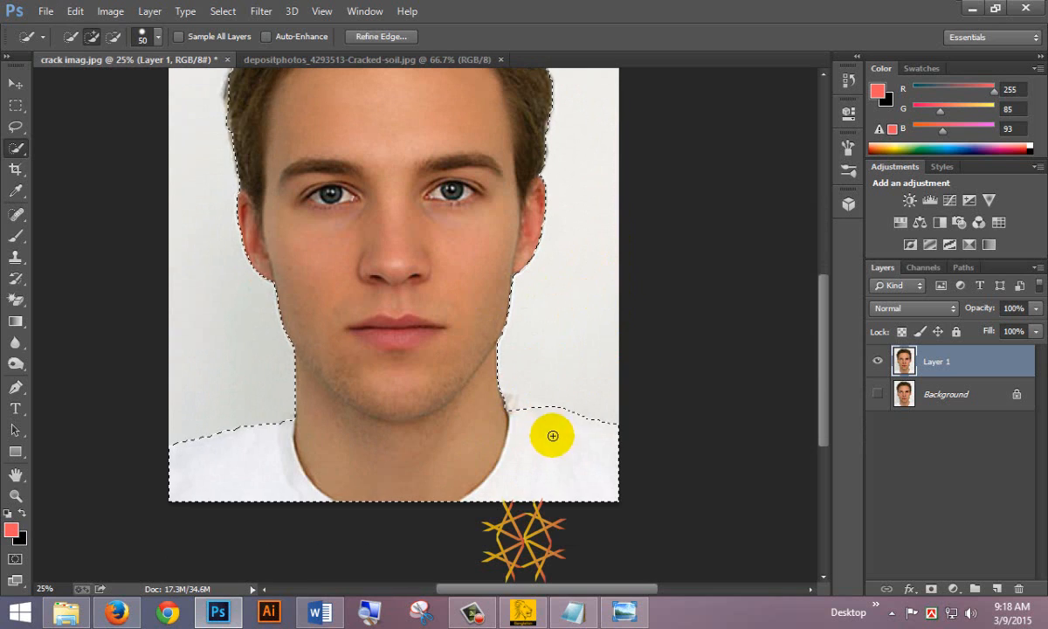
Step: Refine the selection edge along the right-hand shoulder so it follows the shirt from the neck to the image border
scroll(552, 421, up, 1)
scroll(553, 422, down, 2)
key(alt)
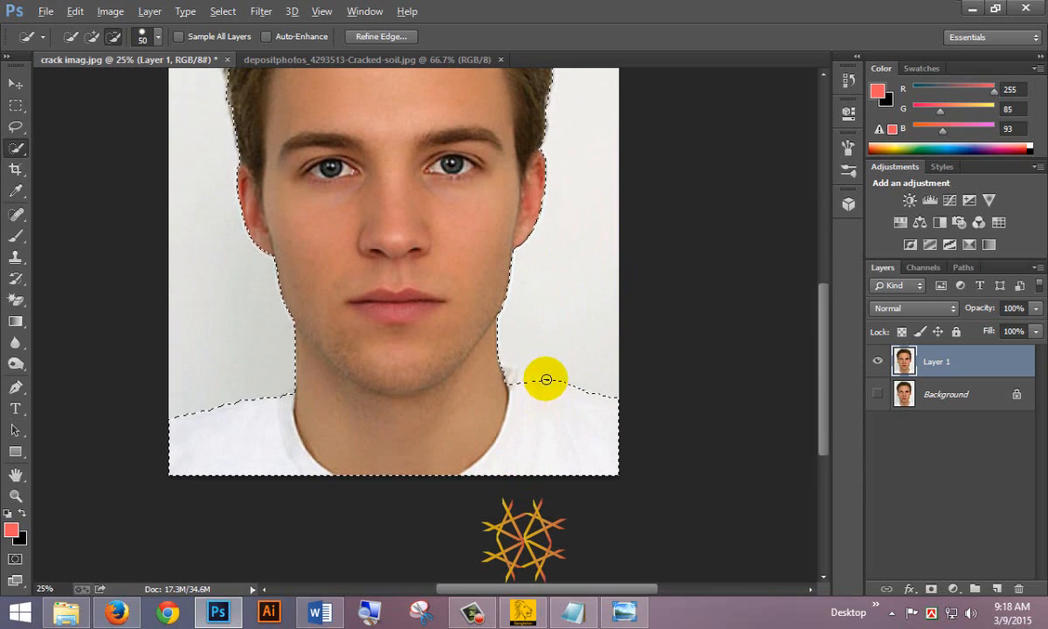
drag(576, 392, 646, 405)
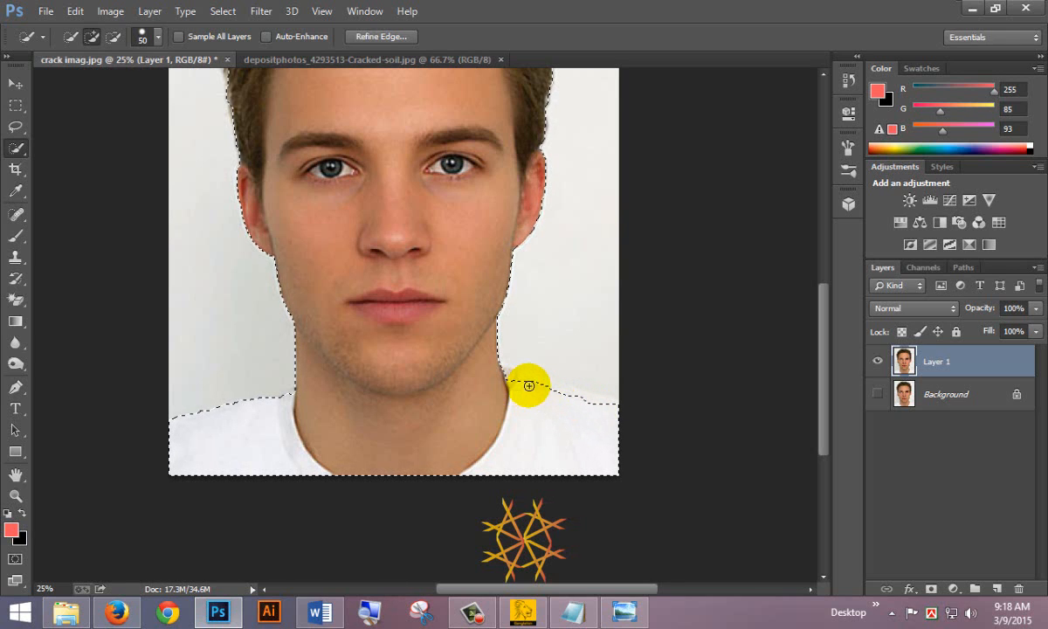
drag(530, 387, 580, 403)
drag(520, 382, 597, 405)
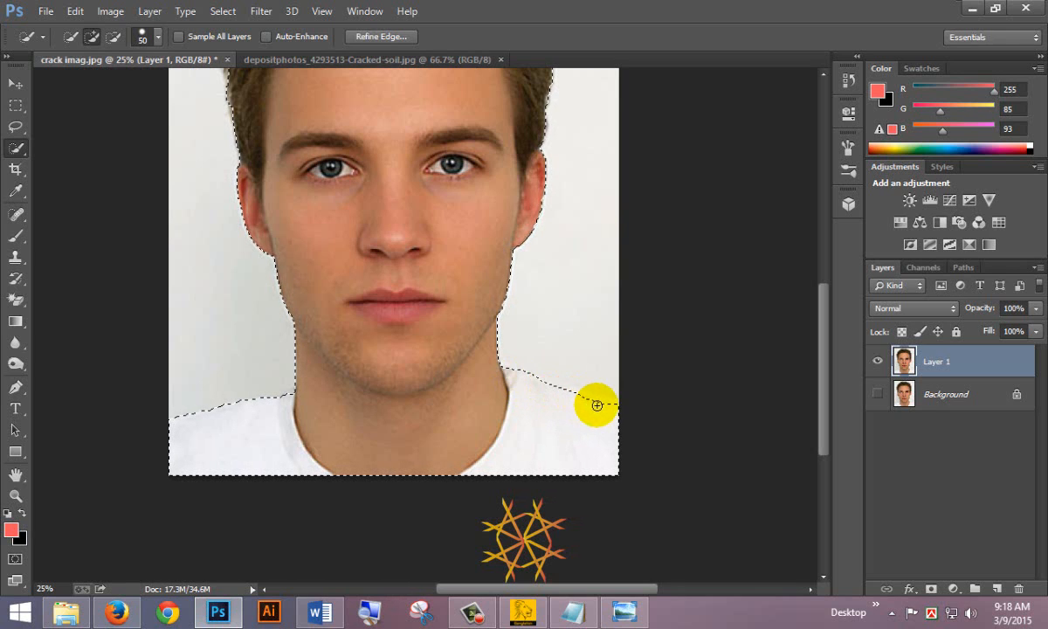
Step: Invert the selection and delete the white background around the man on Layer 1
scroll(554, 333, up, 3)
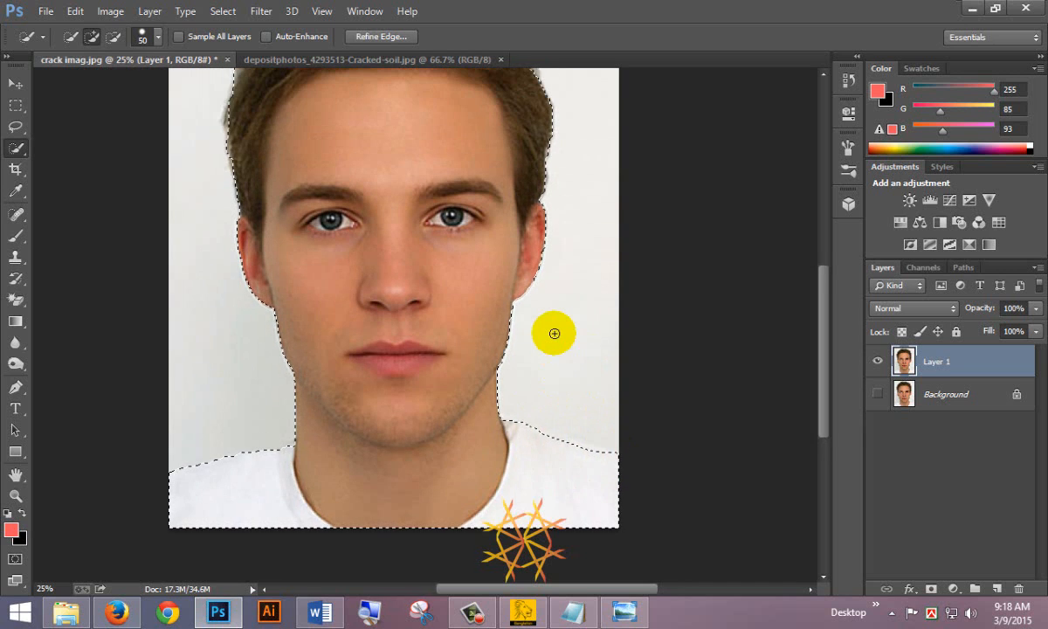
scroll(553, 333, up, 5)
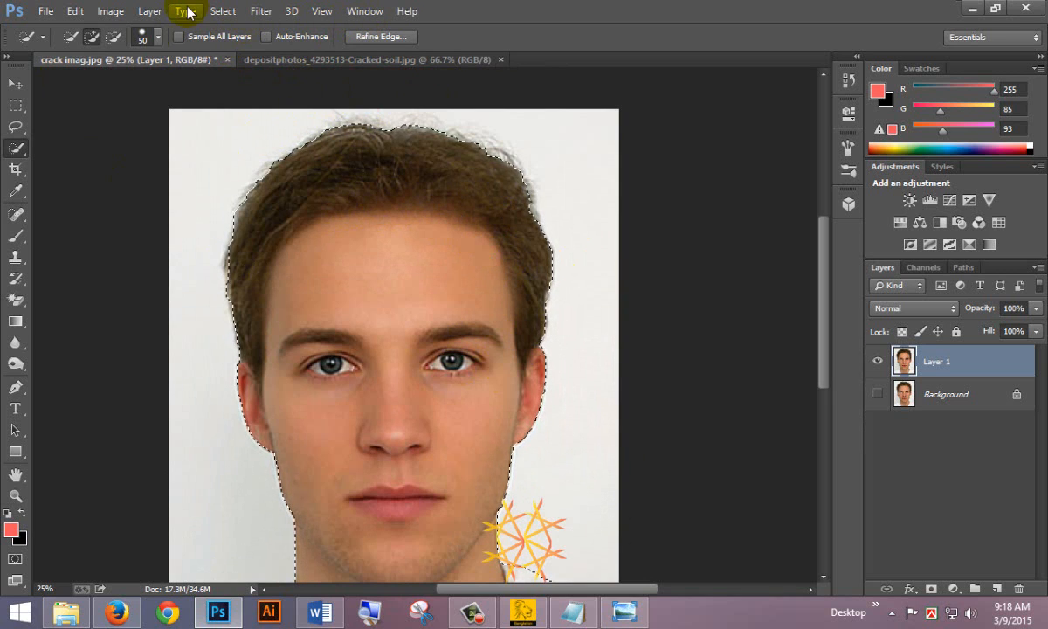
click(224, 11)
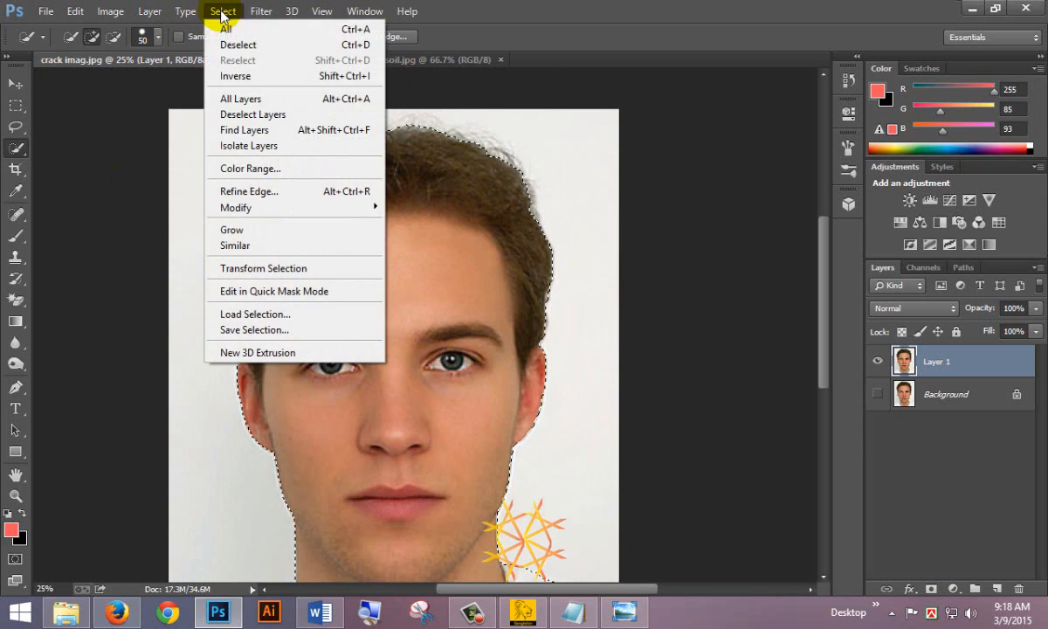
click(253, 76)
key(Delete)
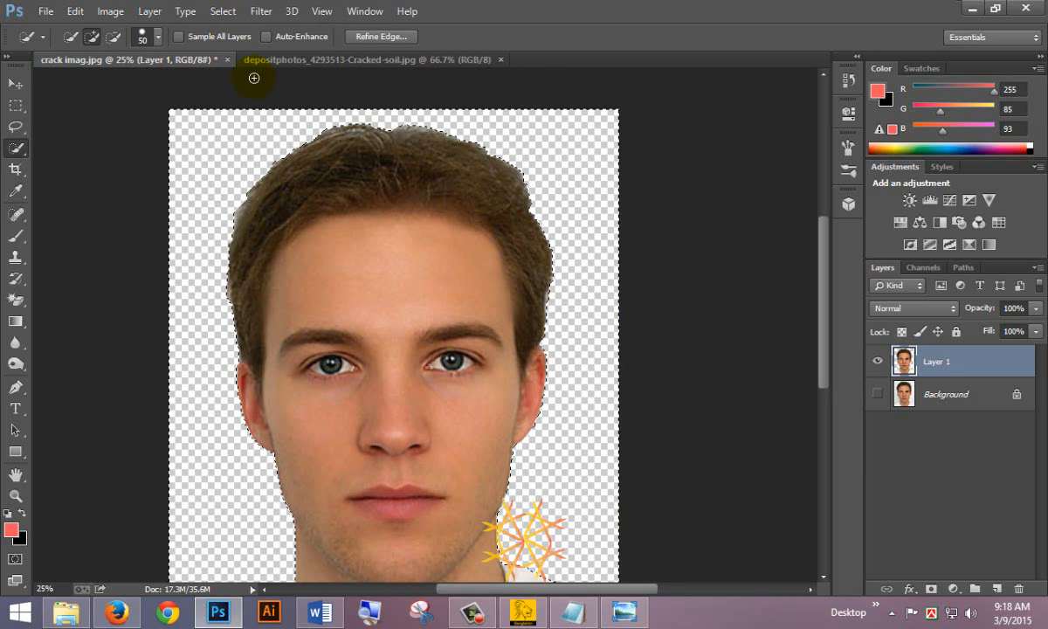
Step: Reset the foreground and background colours to default black and white and deselect the background area around the man
scroll(236, 116, down, 3)
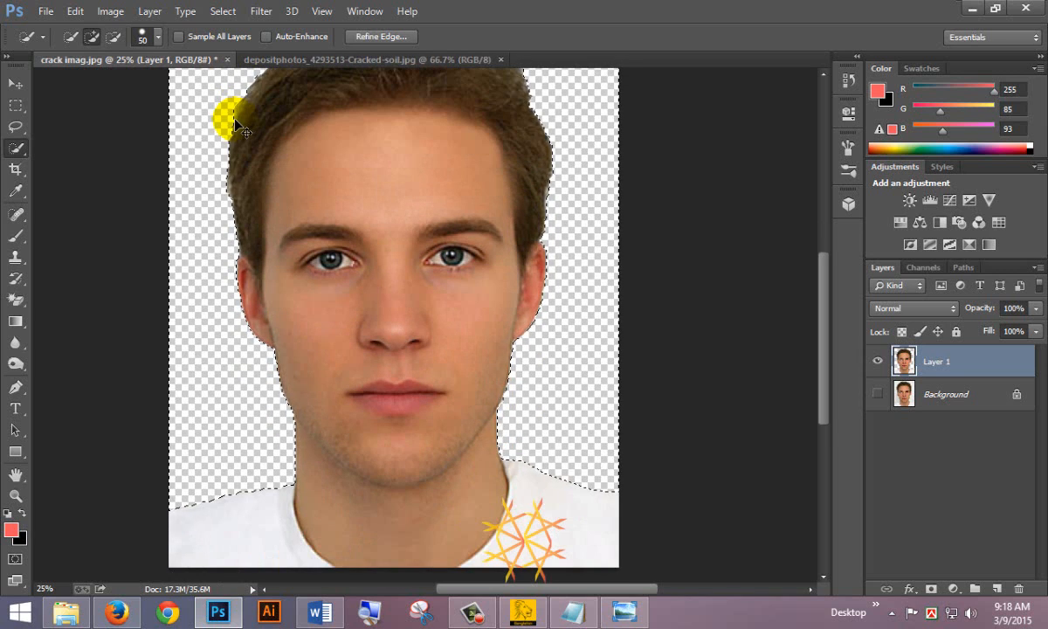
key(d)
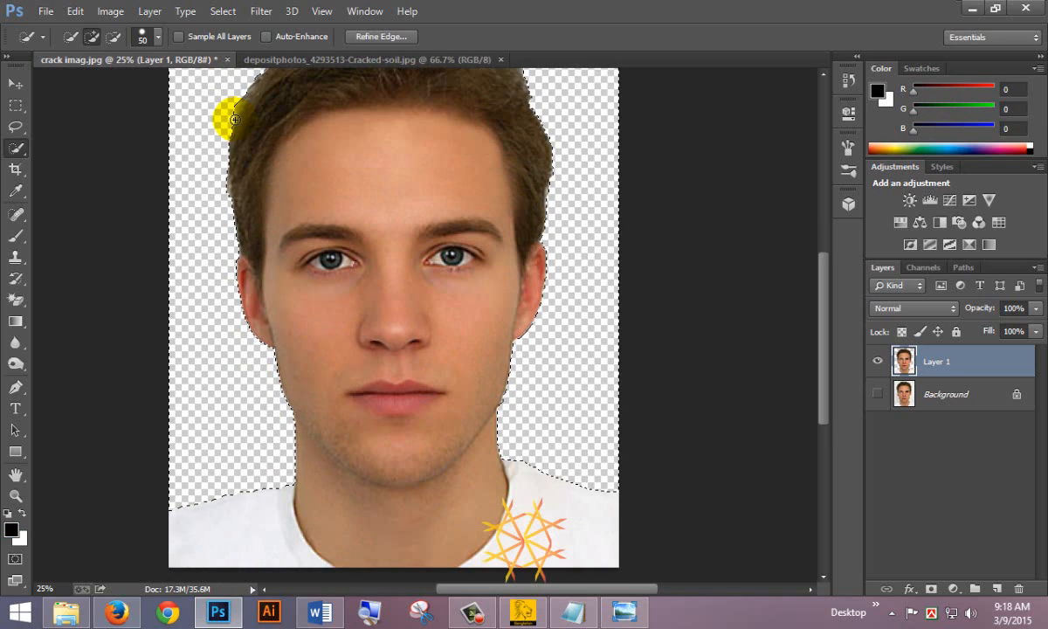
scroll(297, 182, up, 3)
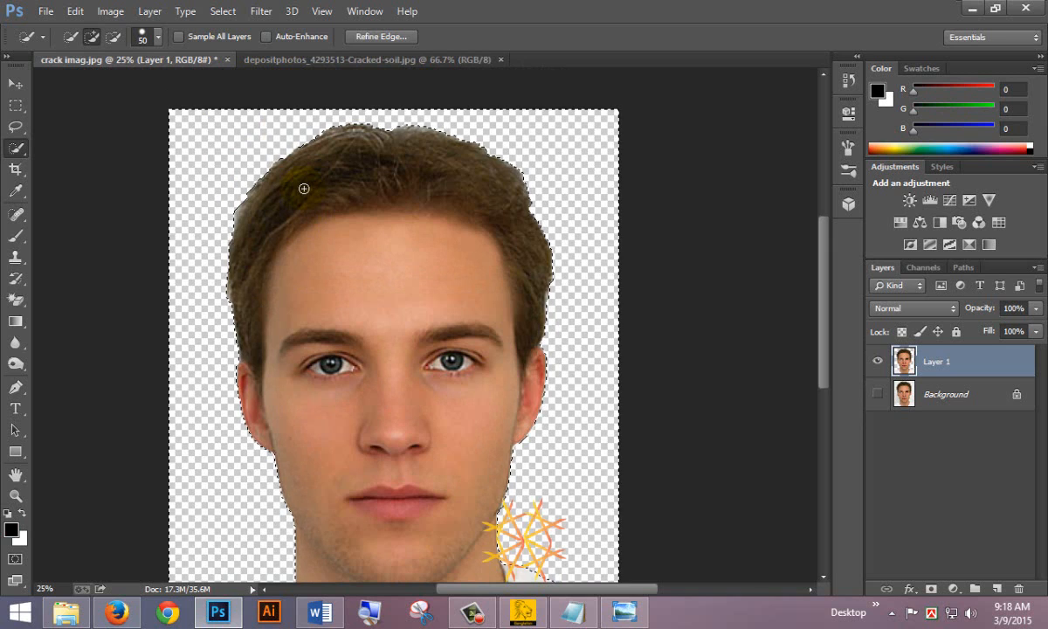
key(ctrl+d)
scroll(304, 188, down, 5)
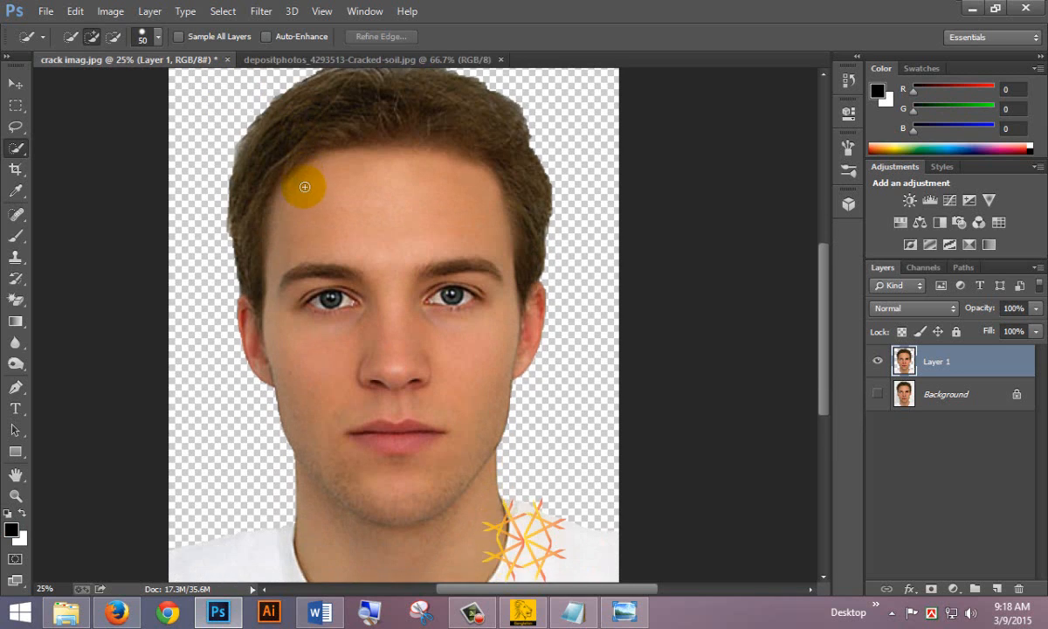
scroll(306, 185, up, 4)
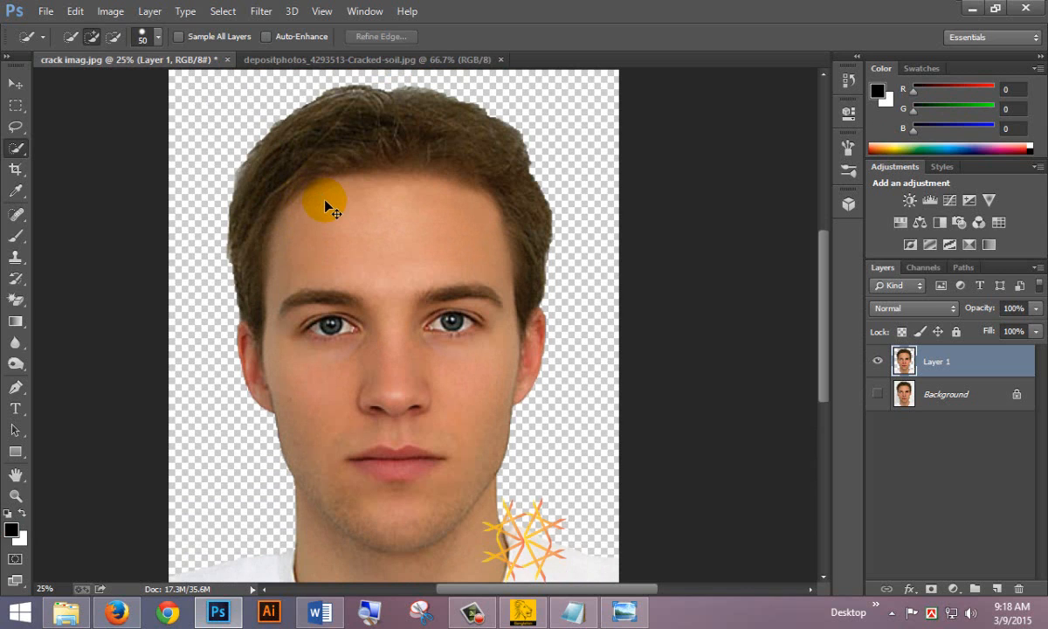
Step: Copy the whole cracked-soil image and paste it into crack imag.jpg as a new layer above Layer 1
click(365, 59)
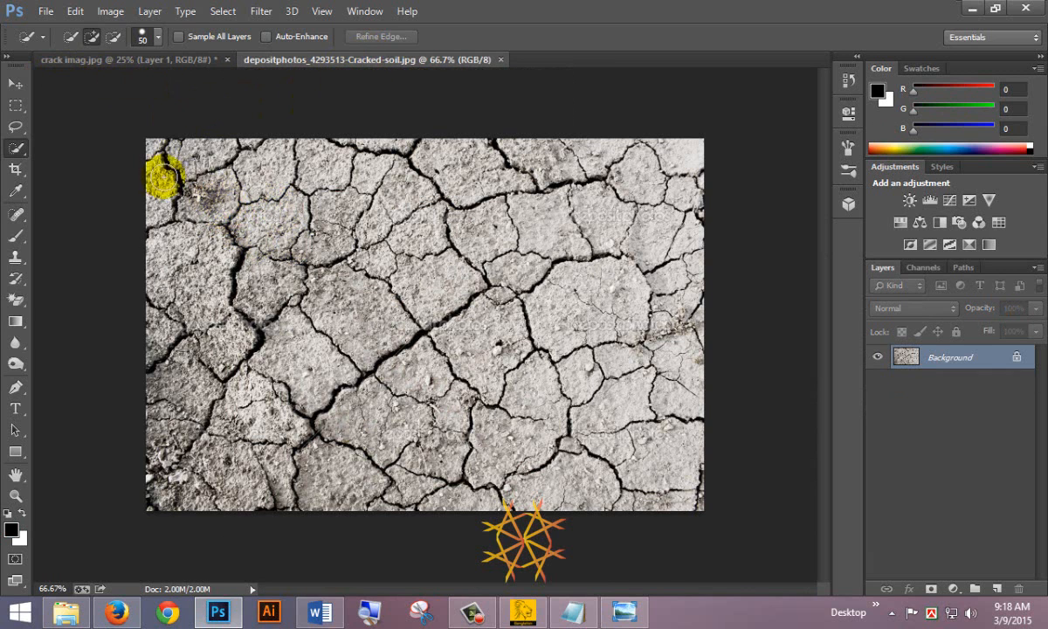
key(ctrl+a)
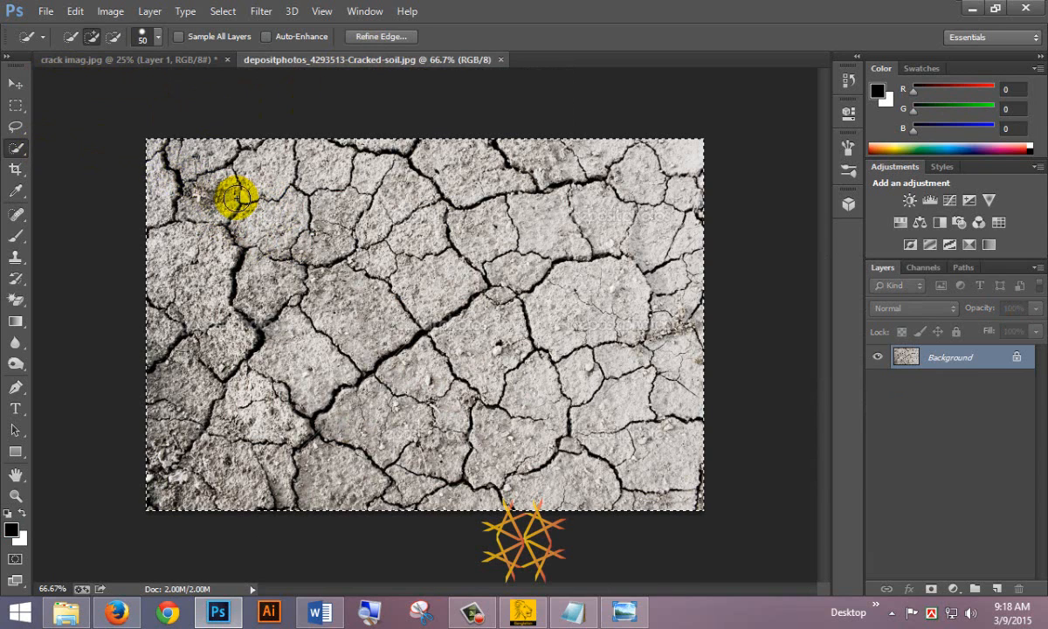
click(135, 61)
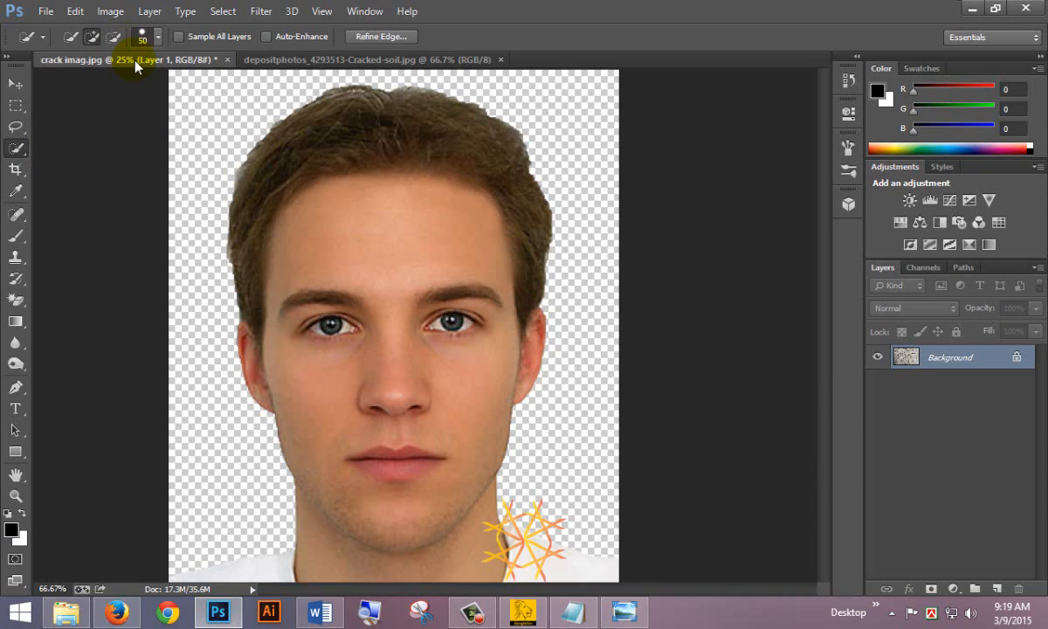
key(ctrl+v)
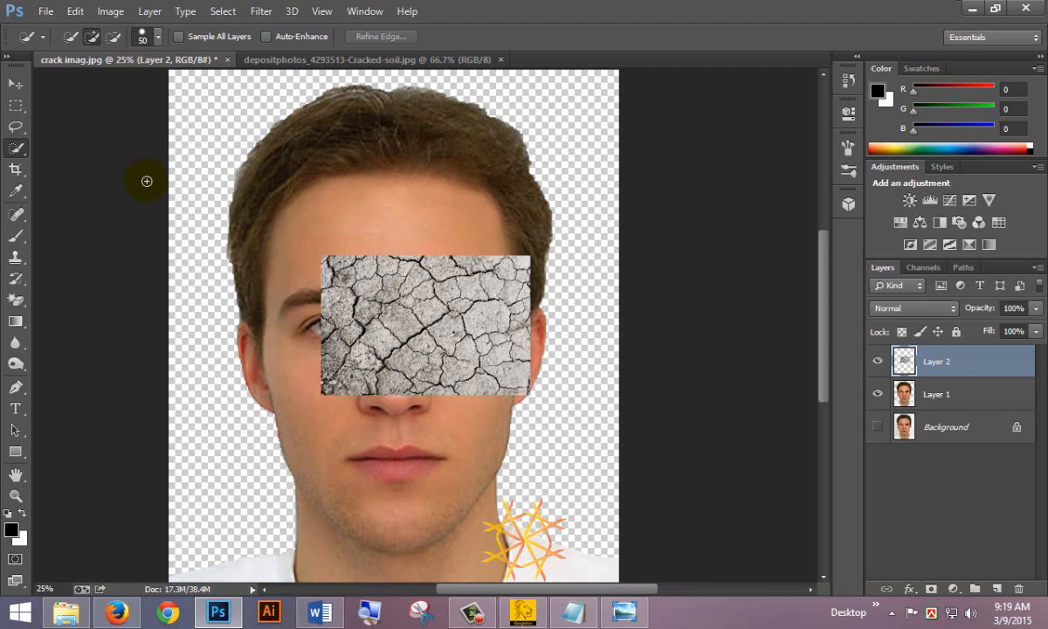
Step: Move the pasted cracked-soil texture up over the man's hair and forehead so it touches the upper canvas edge
click(16, 83)
drag(393, 301, 343, 168)
scroll(347, 194, up, 1)
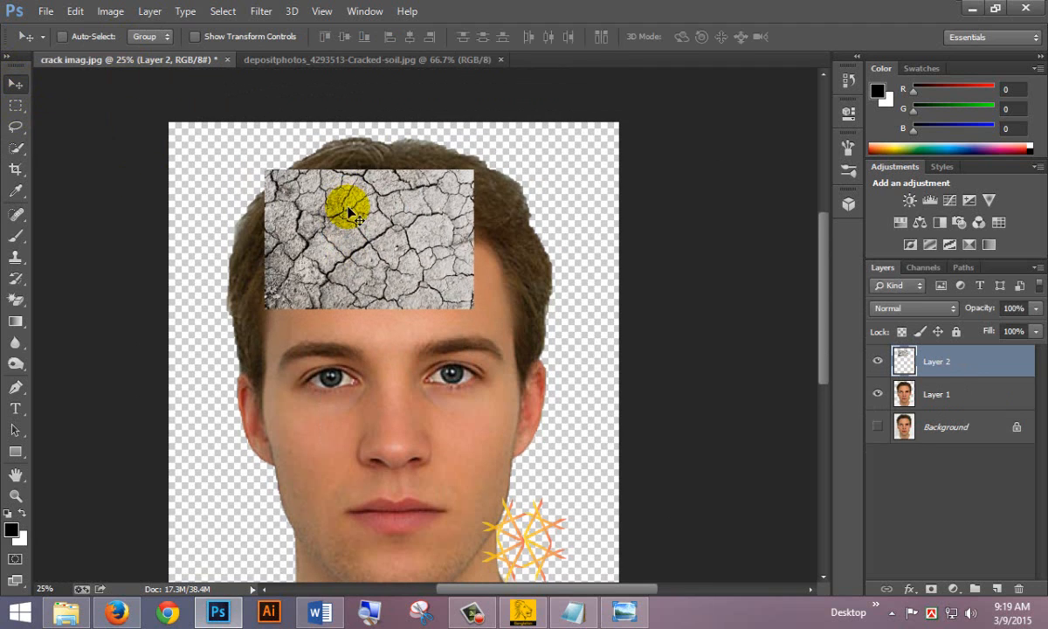
drag(348, 210, 351, 154)
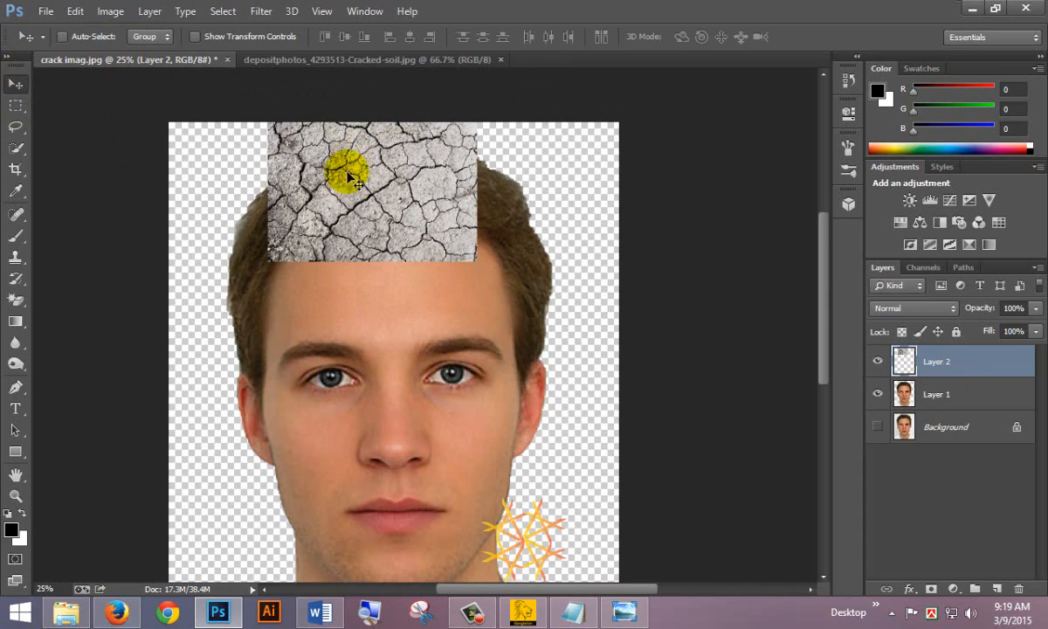
key(ctrl+t)
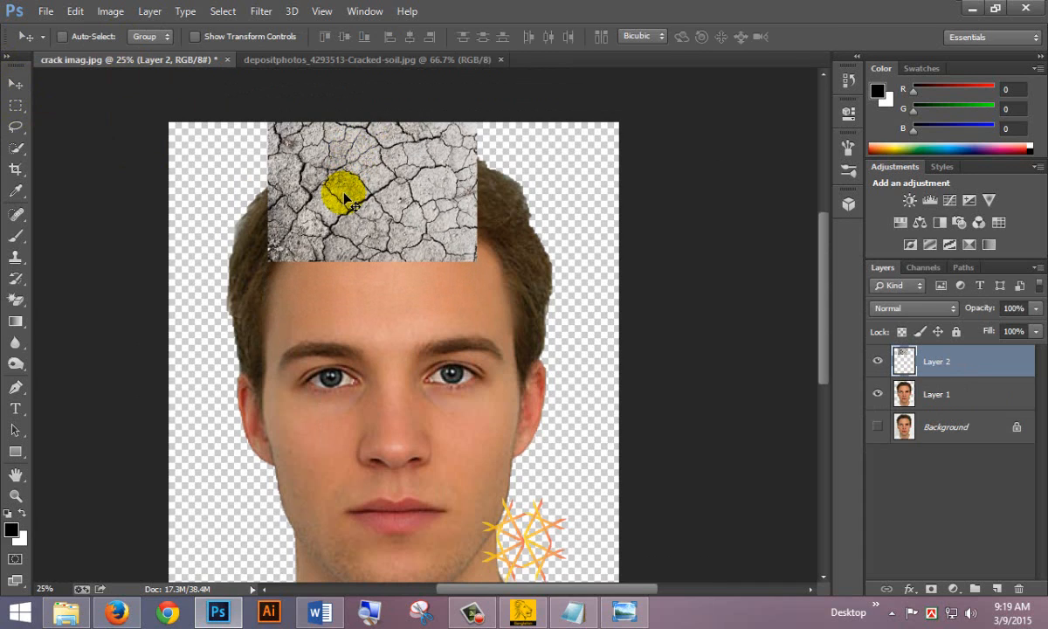
drag(470, 256, 487, 281)
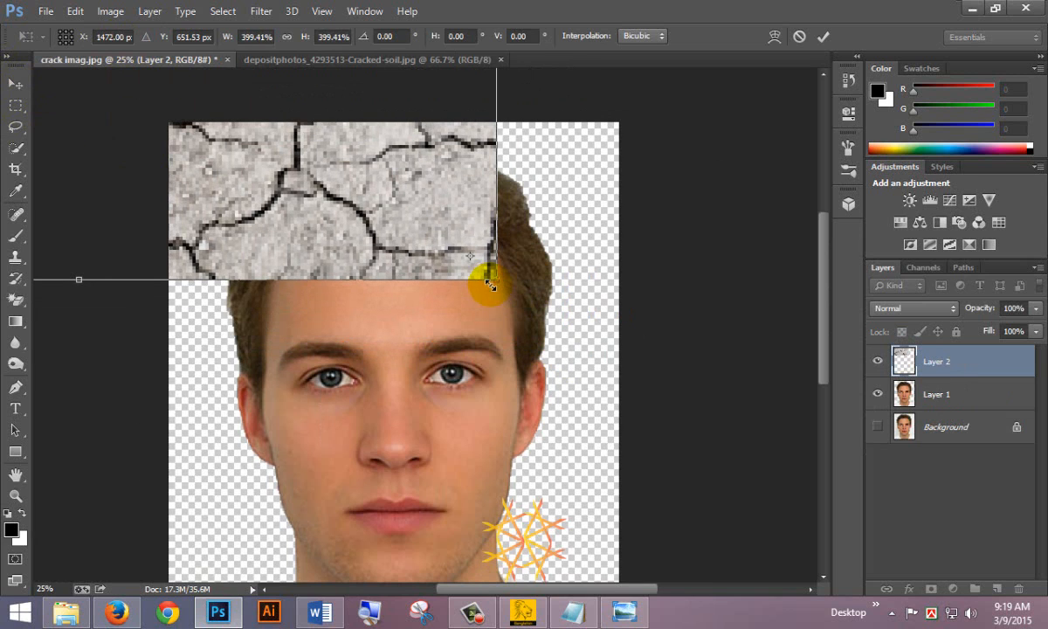
double_click(375, 208)
key(ctrl+z)
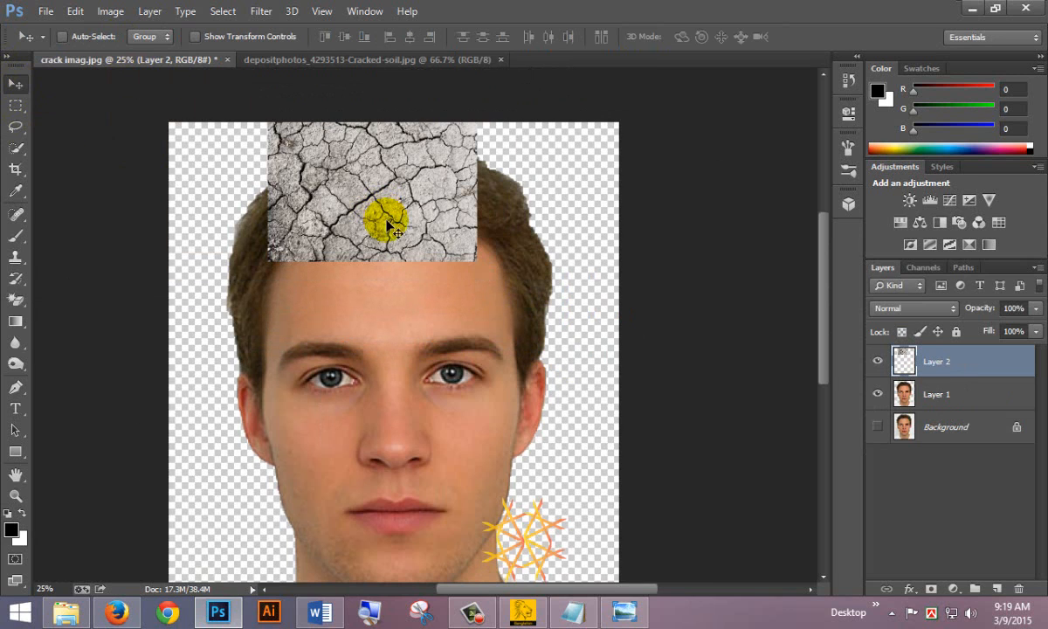
Step: Try to enlarge the cracked-soil layer to about 234% and stretch it downward over the whole portrait, and undo the transform
key(ctrl+t)
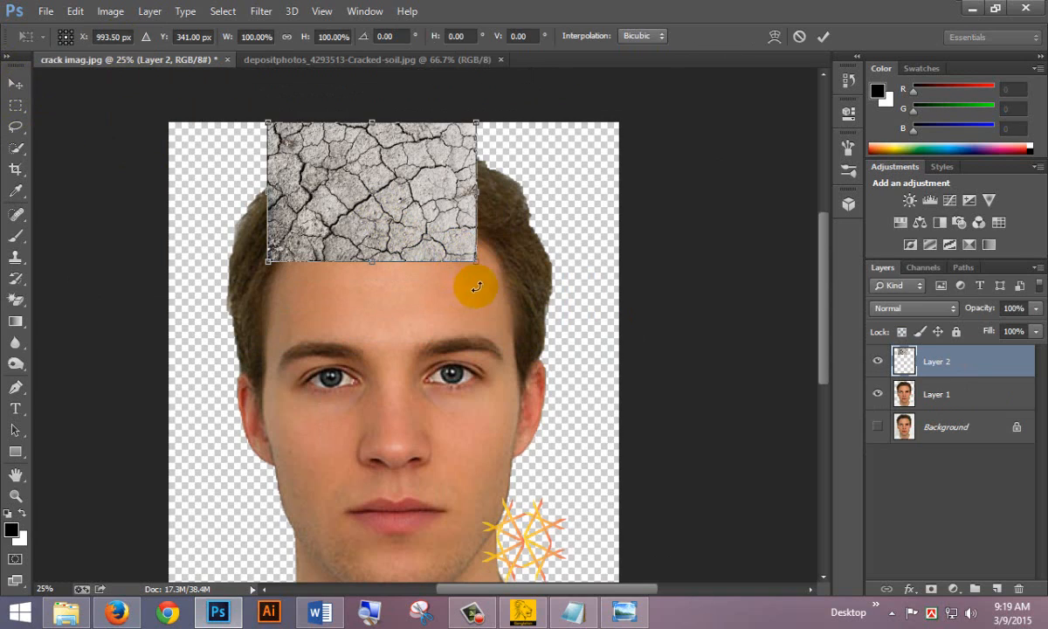
drag(477, 260, 611, 360)
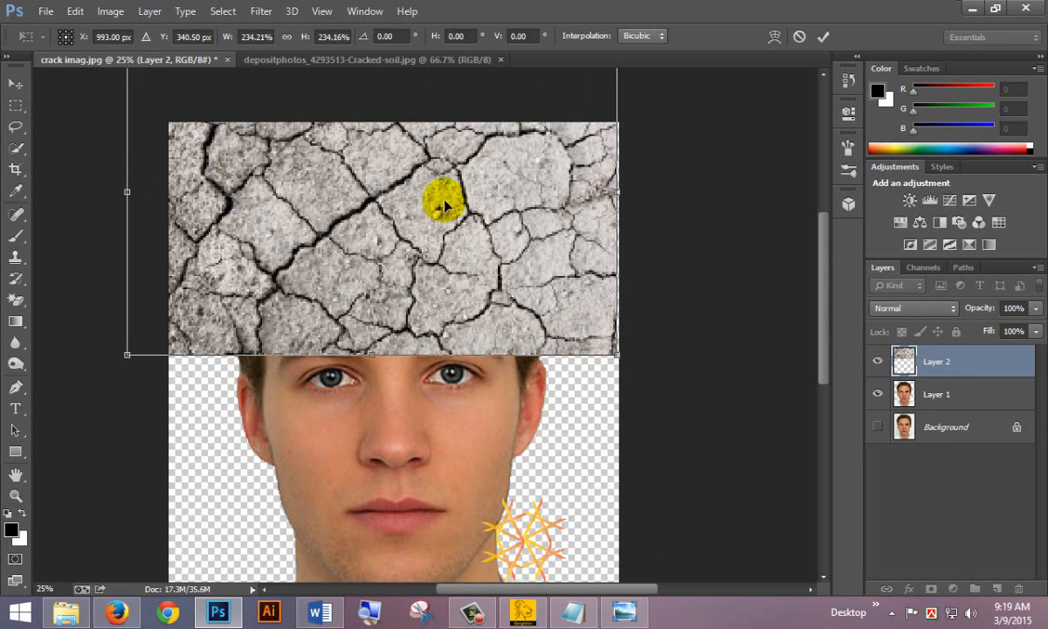
drag(433, 196, 463, 290)
scroll(469, 264, down, 4)
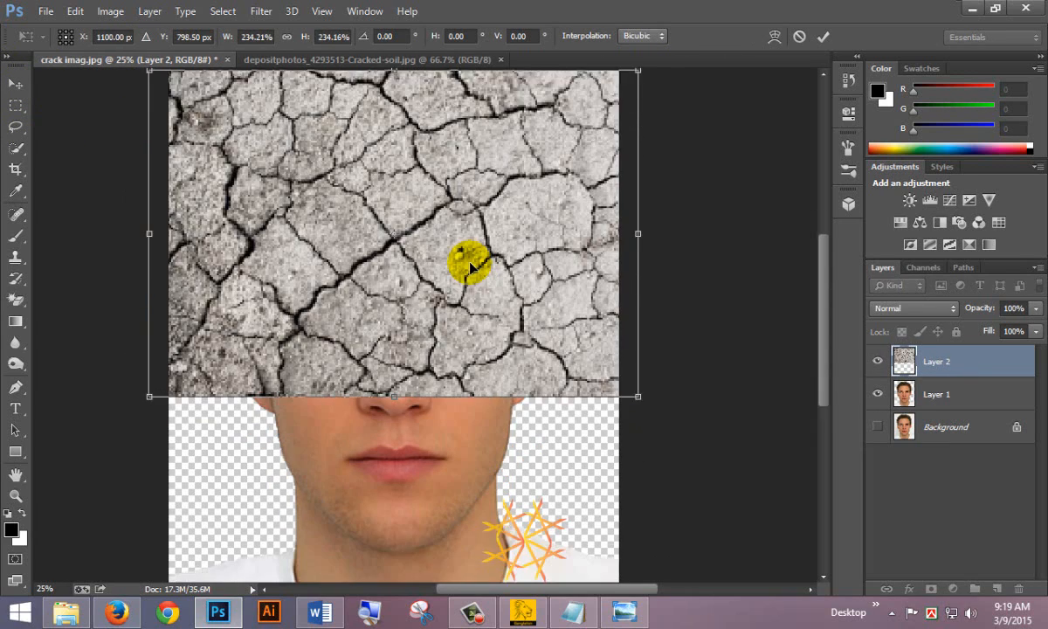
drag(394, 279, 402, 526)
key(Return)
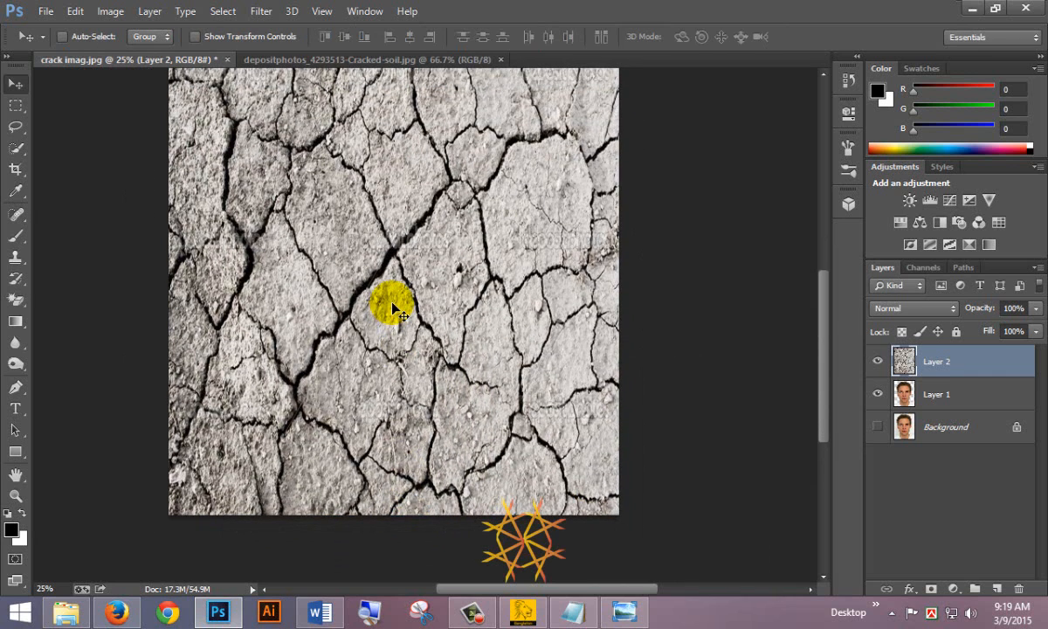
key(ctrl+z)
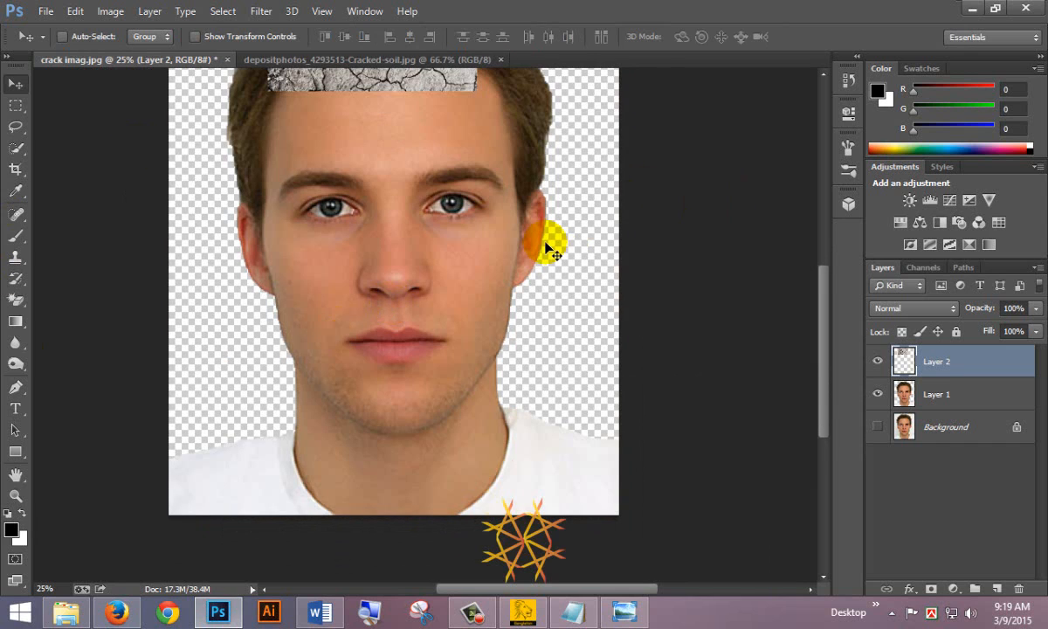
Step: Convert the cracked-soil Layer 2 to a smart object
scroll(550, 245, up, 2)
right_click(965, 362)
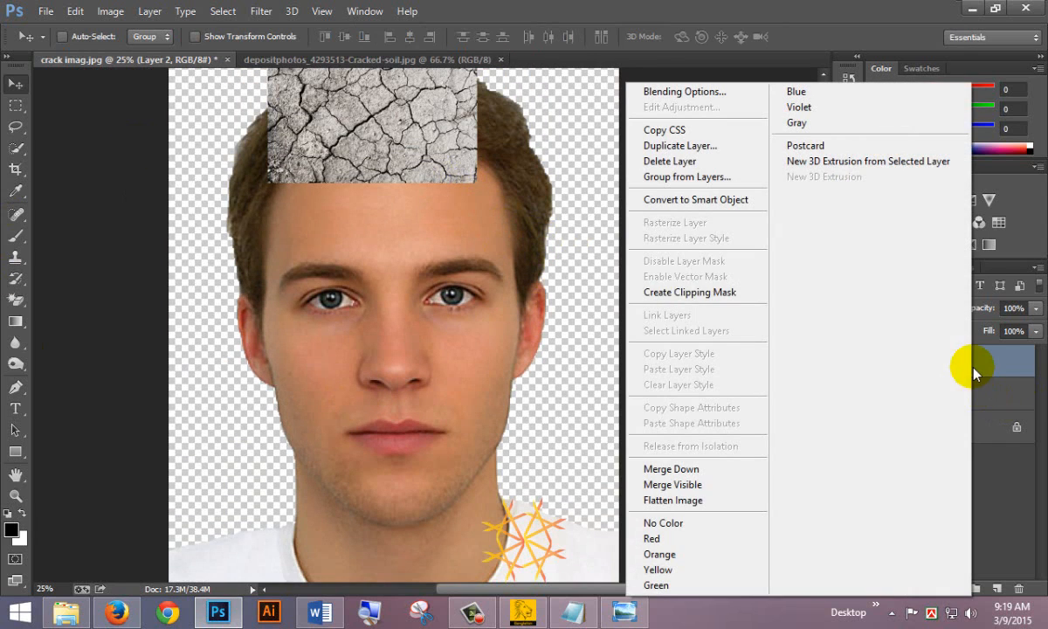
click(727, 201)
scroll(560, 234, up, 2)
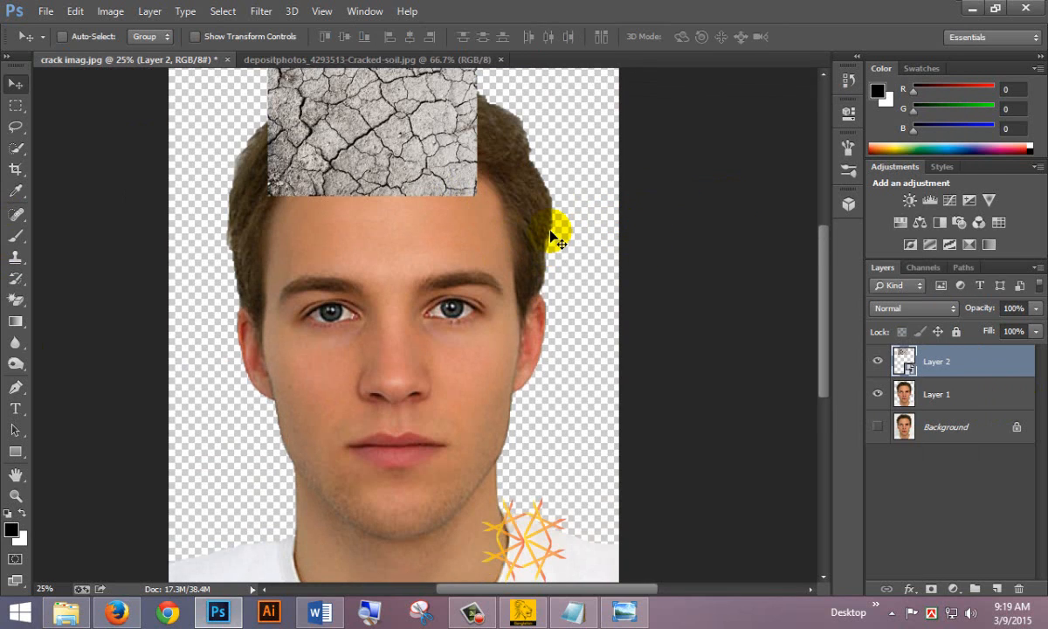
Step: Free-transform the cracked-soil smart object to about 214% width and 419% height and move it down over the whole portrait
key(ctrl+t)
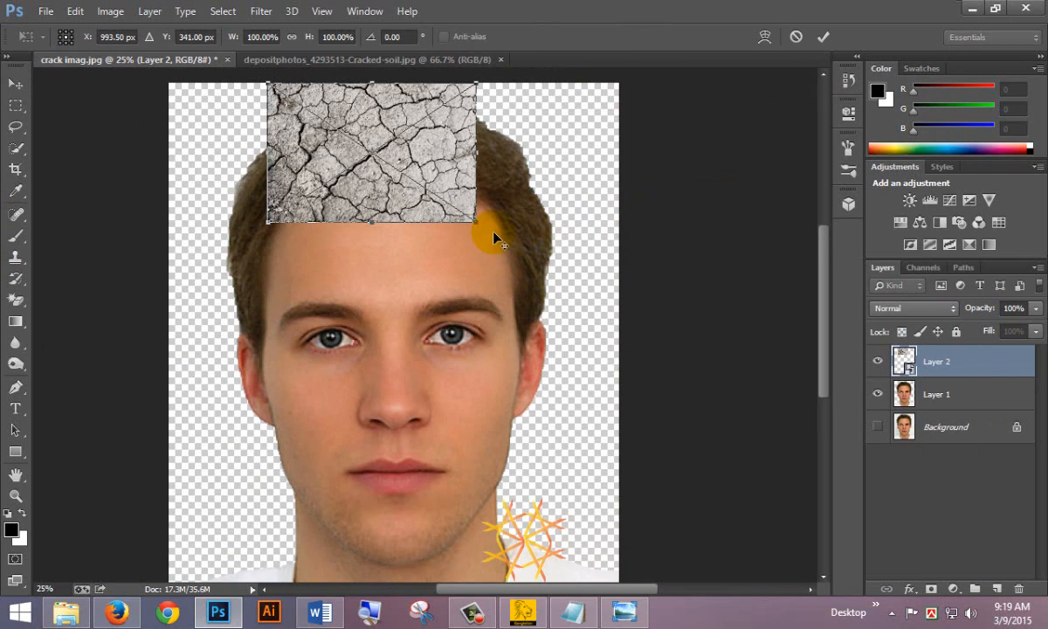
drag(483, 226, 573, 297)
drag(520, 194, 534, 231)
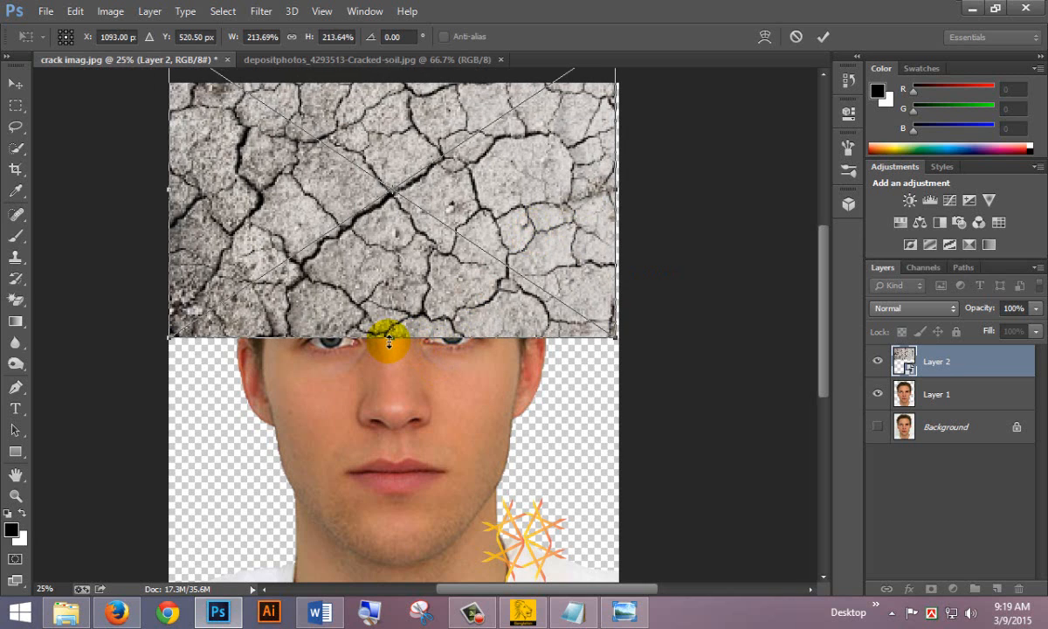
drag(391, 339, 407, 476)
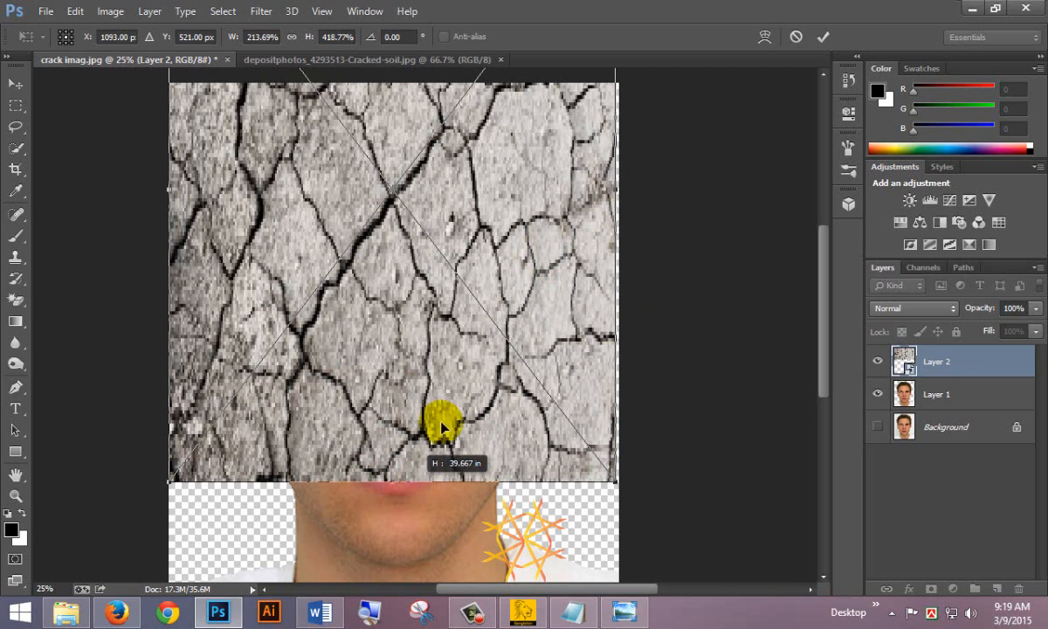
scroll(459, 351, down, 3)
drag(441, 208, 452, 371)
scroll(452, 372, up, 4)
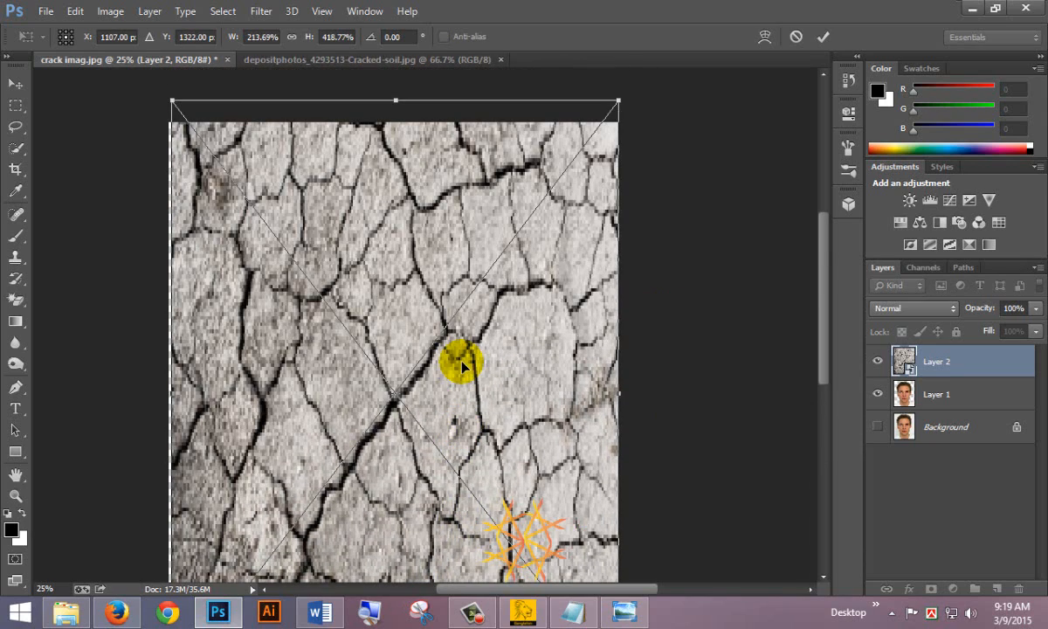
Step: Adjust the texture to about 403% height and 215% width to fit the canvas edges, and apply the transform
mouse_move(397, 99)
mouse_down()
mouse_move(393, 117)
mouse_move(384, 114)
mouse_up()
scroll(355, 222, down, 1)
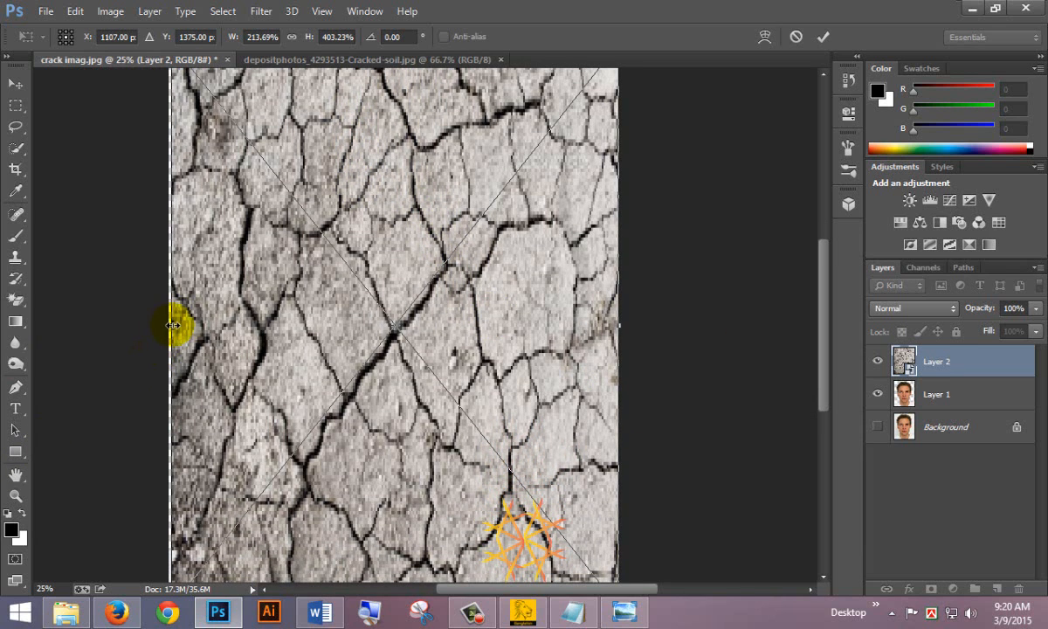
drag(174, 325, 174, 327)
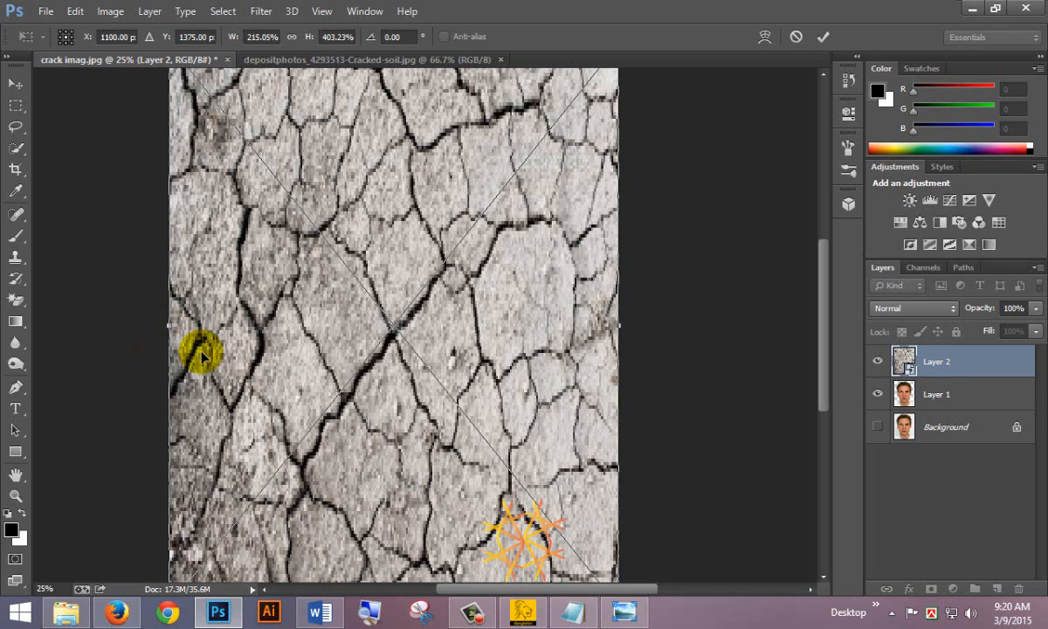
key(Return)
scroll(218, 353, down, 1)
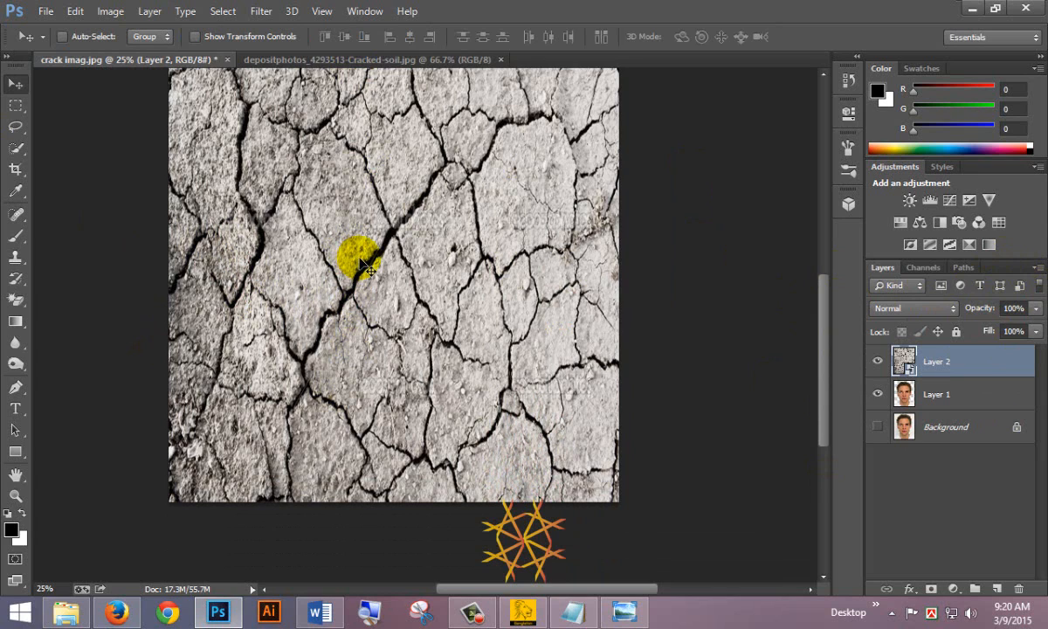
drag(367, 266, 367, 279)
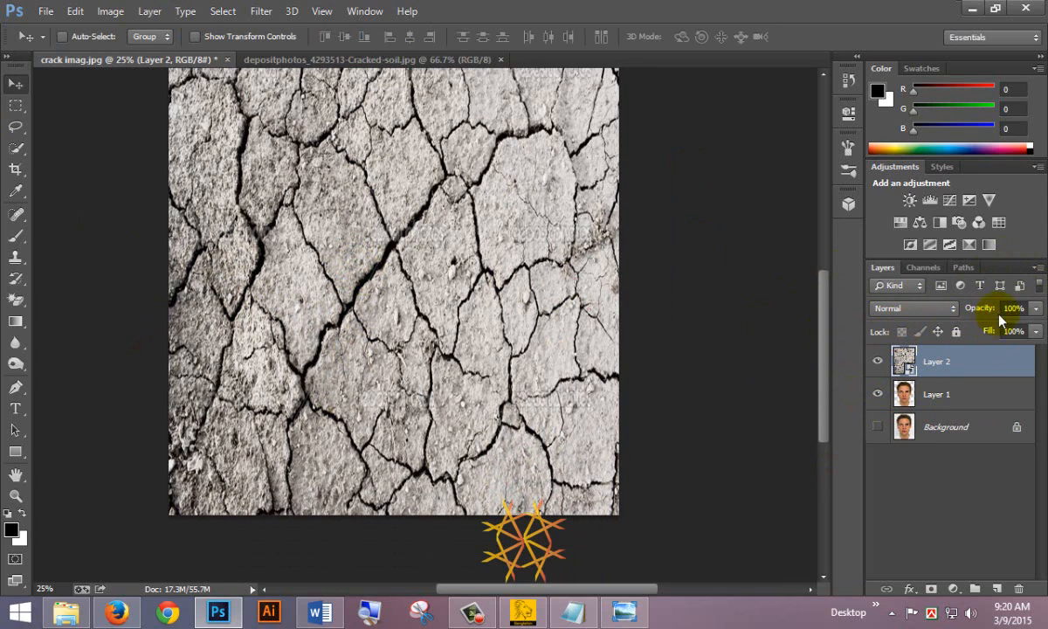
Step: Lower the opacity of Layer 2 to 41% and set its blend mode to Overlay
click(1036, 309)
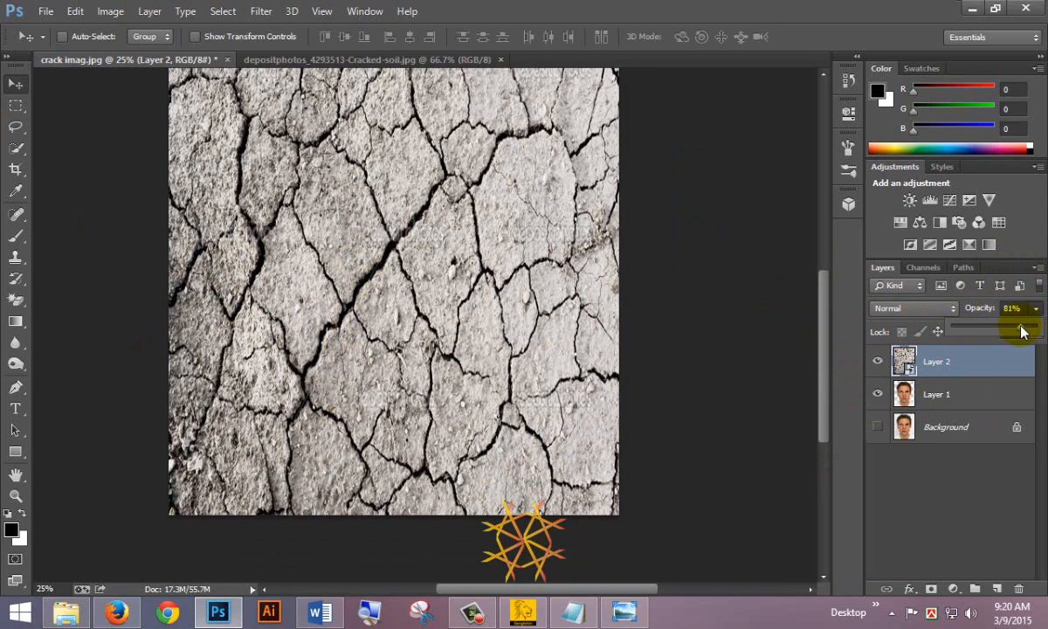
drag(1023, 331, 999, 329)
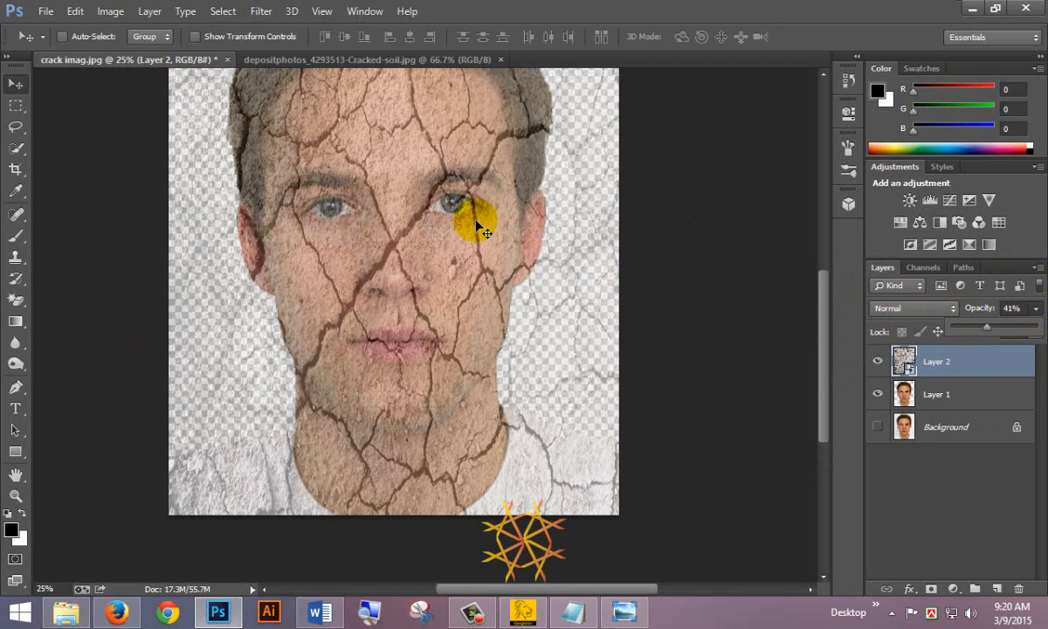
scroll(379, 234, up, 3)
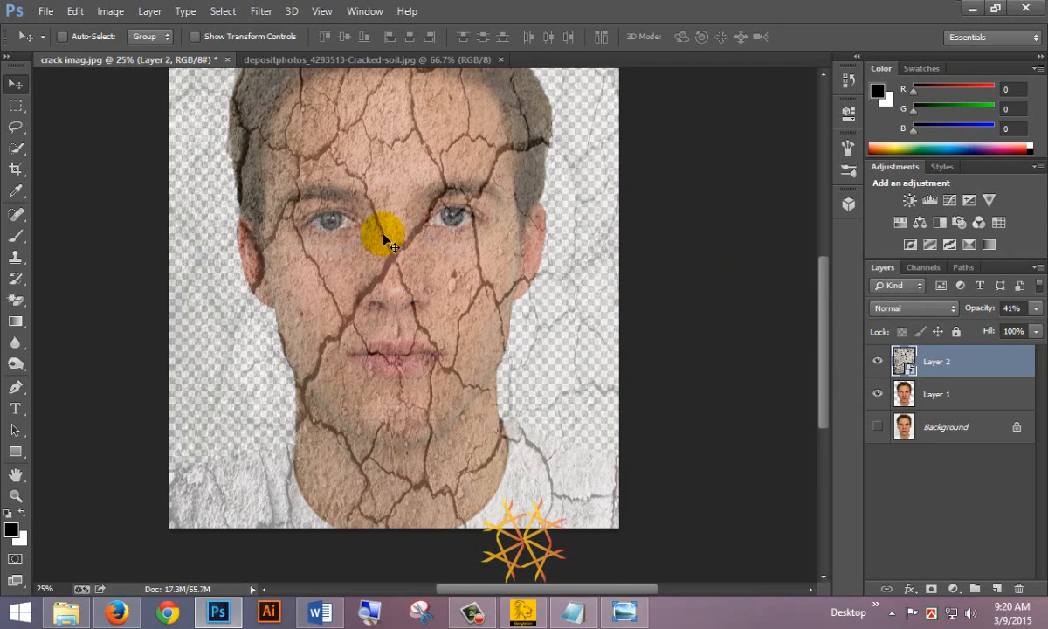
click(916, 310)
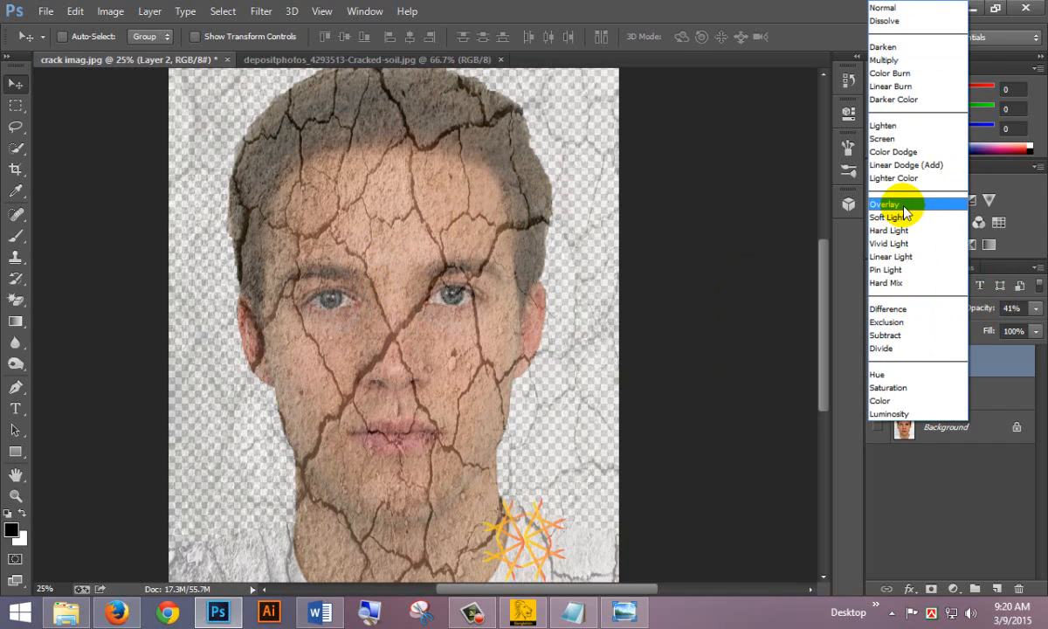
click(904, 206)
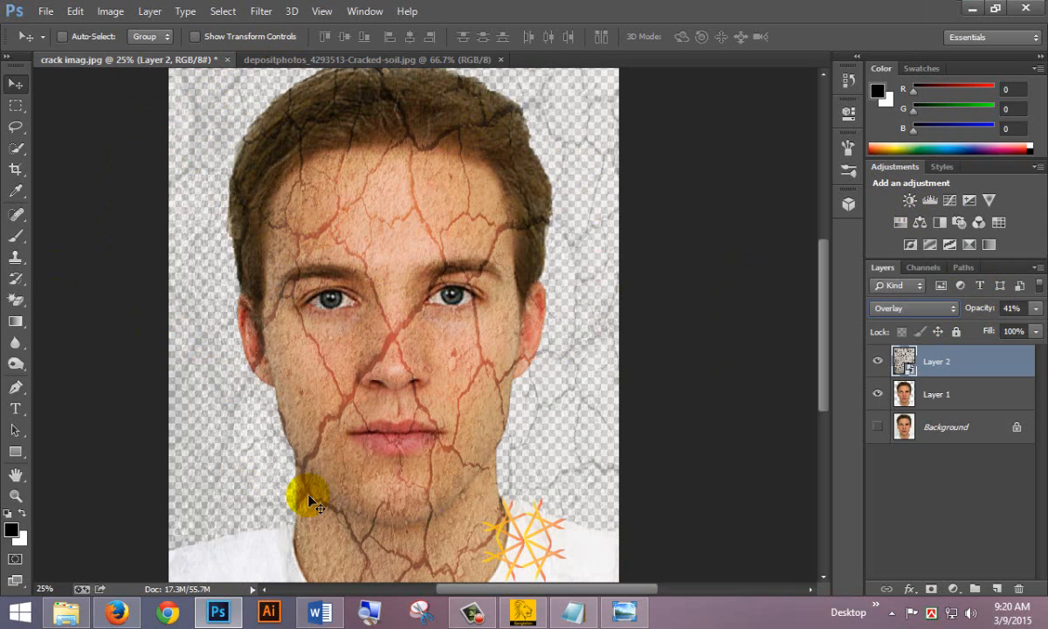
Step: Switch to Windows Photo Viewer and examine the finished reference image crack.jpg
click(624, 611)
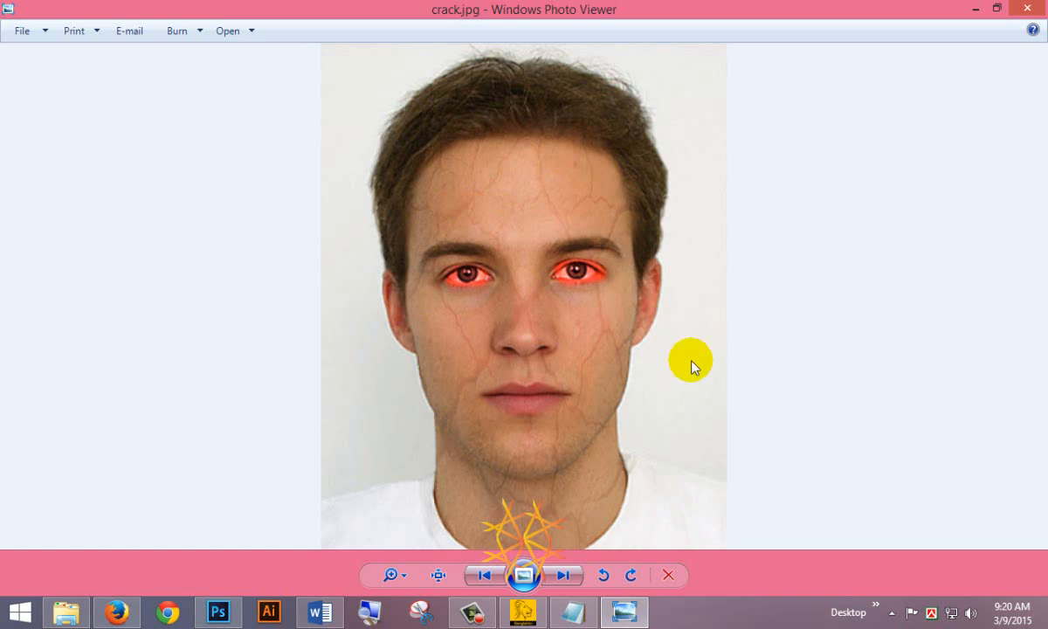
Step: Switch back to Photoshop and add a layer mask to the cracked-texture Layer 2
click(623, 611)
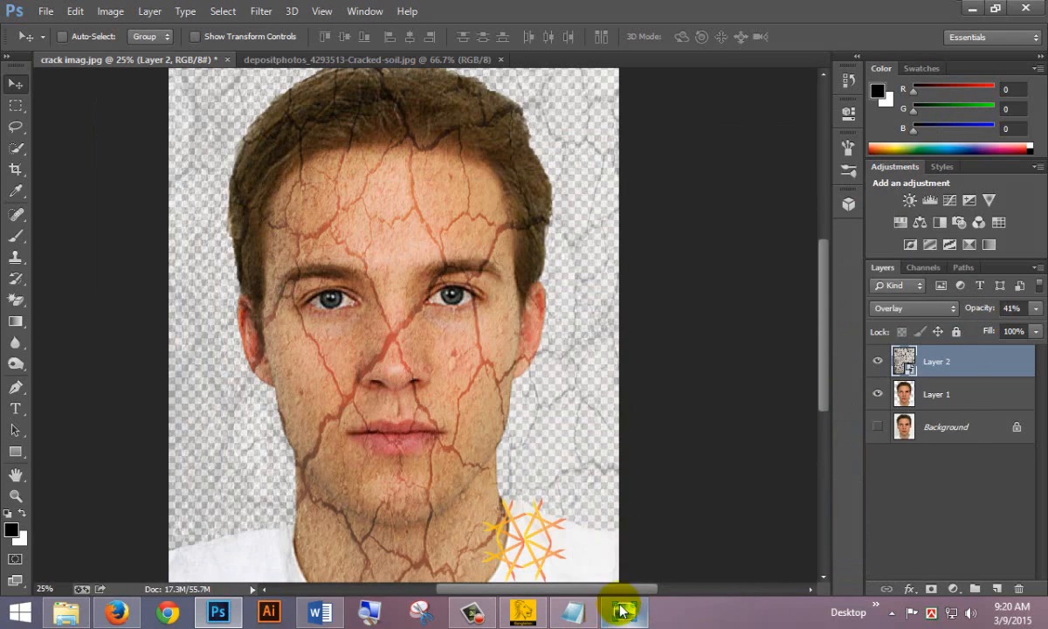
scroll(512, 325, down, 2)
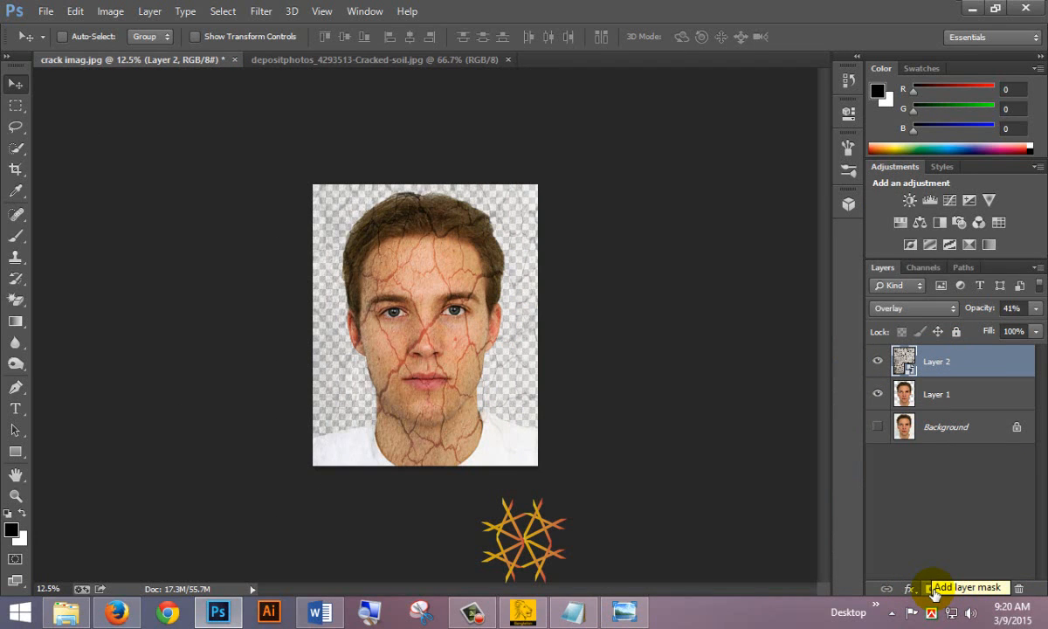
click(931, 589)
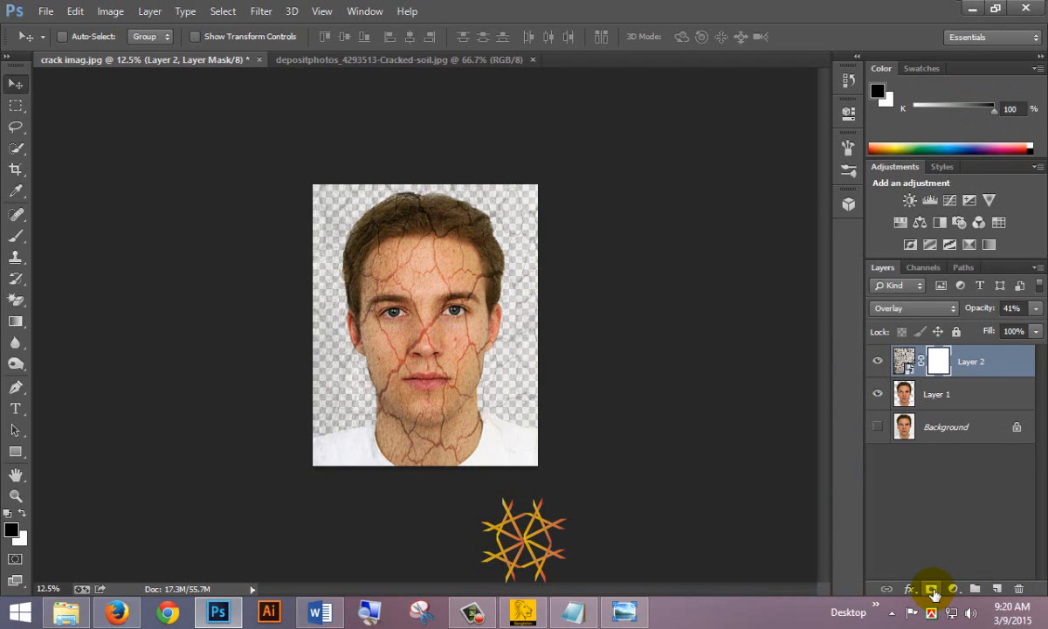
Step: Choose the Brush tool and set a soft round tip of 128 px with 0% hardness
ctrl+click(450, 251)
ctrl+click(425, 260)
scroll(424, 263, up, 3)
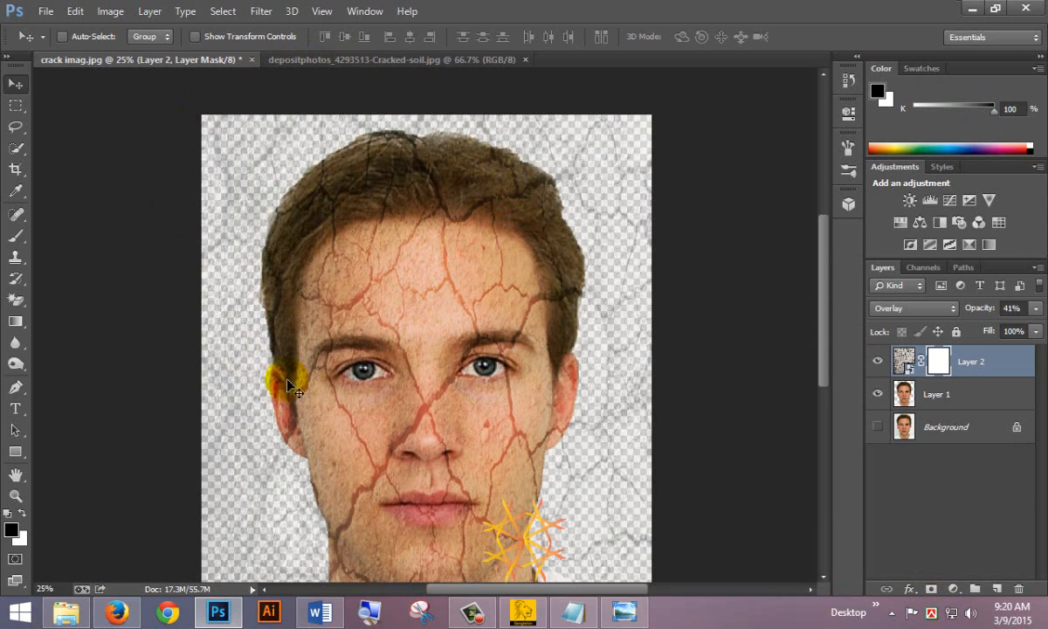
scroll(289, 384, down, 3)
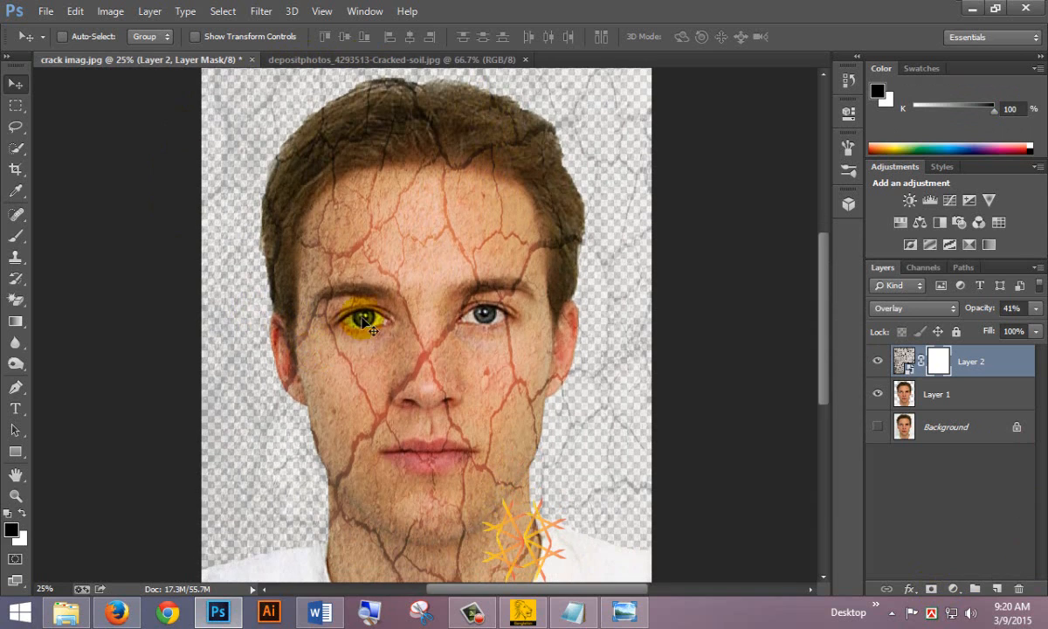
click(16, 237)
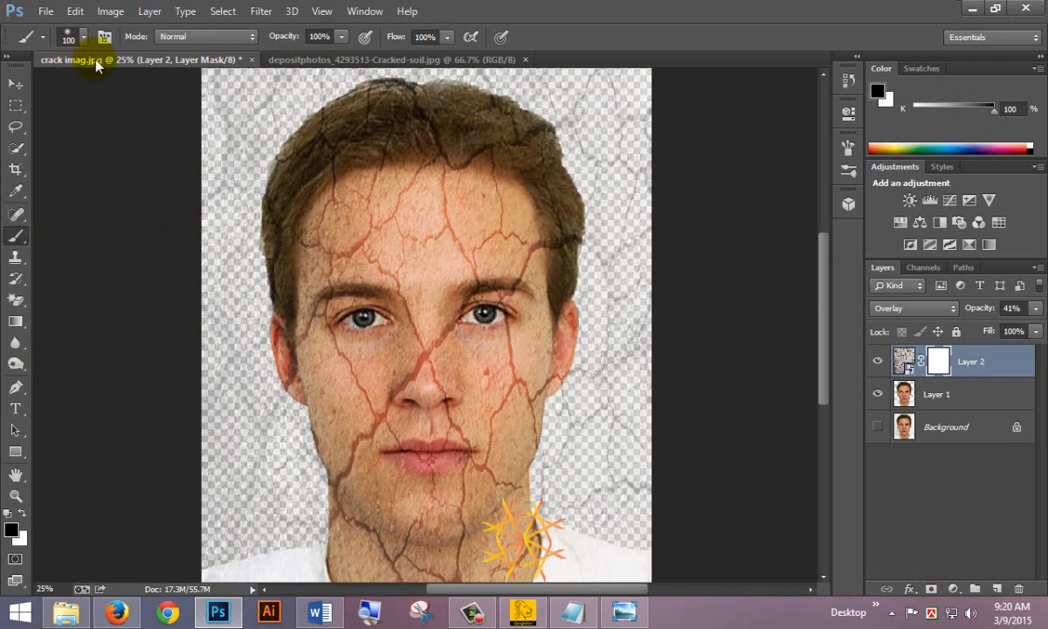
click(76, 35)
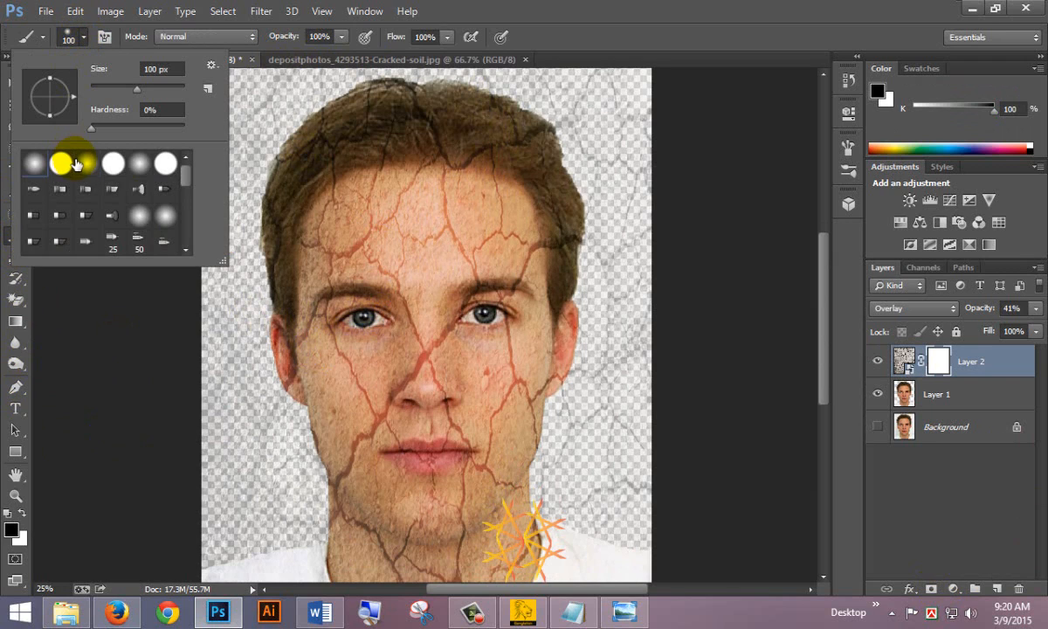
drag(136, 89, 144, 90)
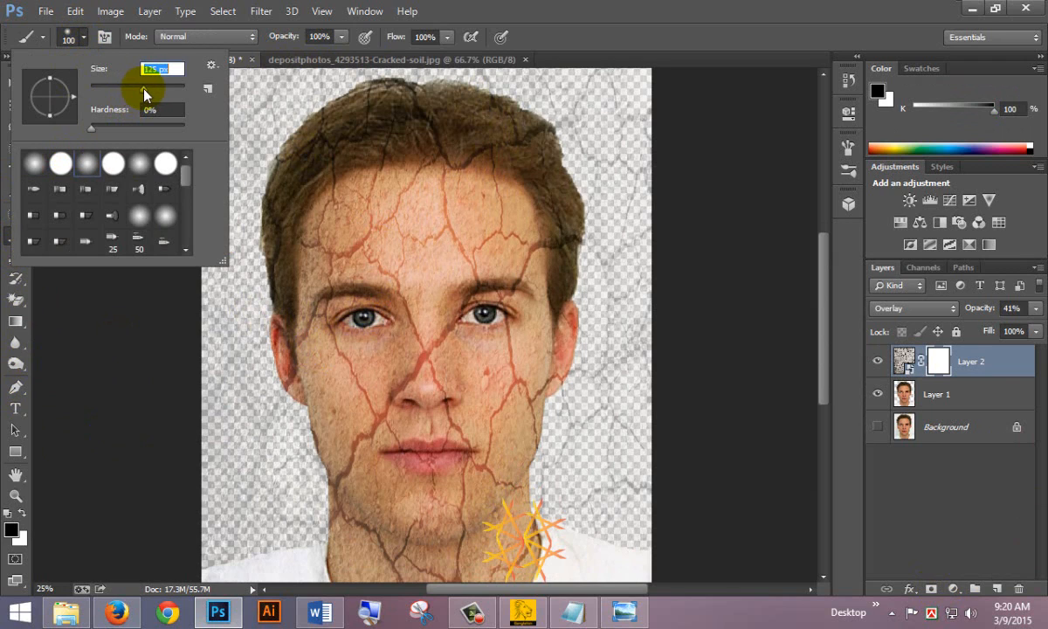
click(188, 352)
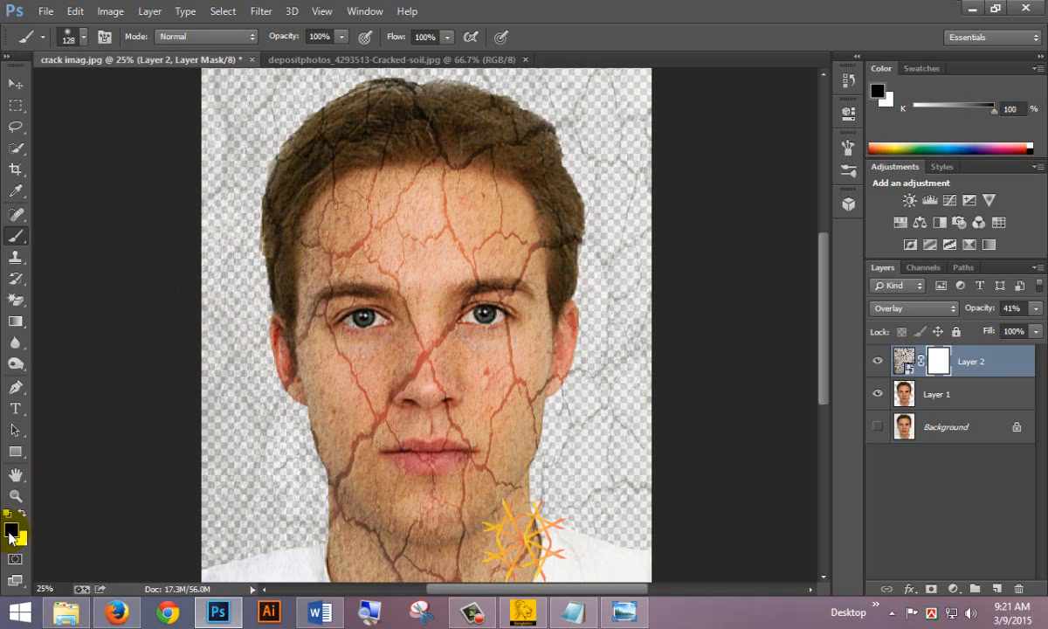
Step: Paint black on Layer 2's mask to hide the crack texture in the empty background beside the hair on the image's left side
click(236, 109)
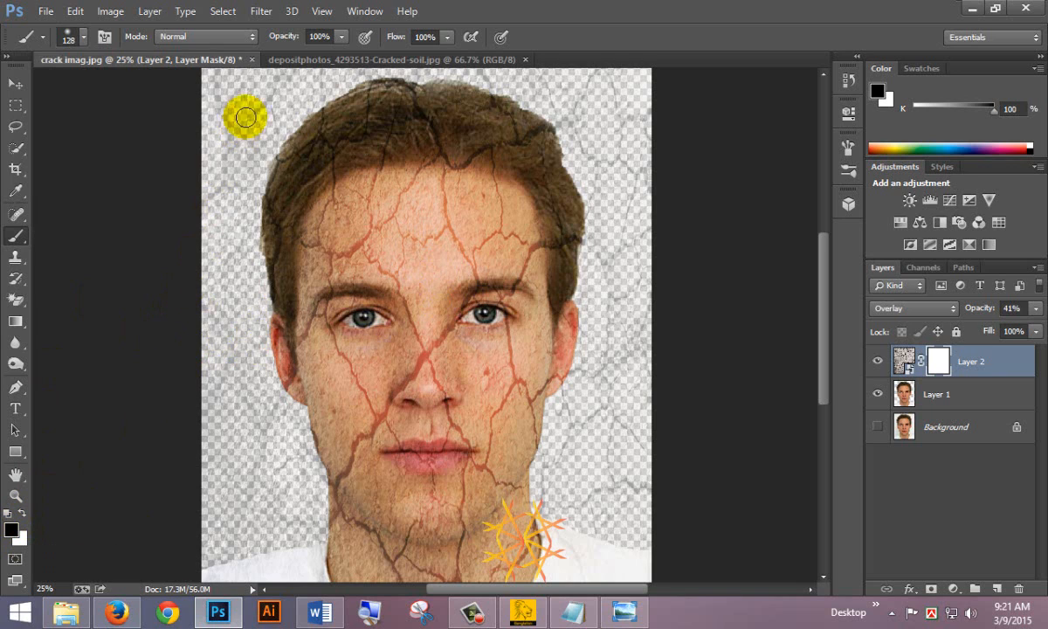
scroll(210, 174, up, 1)
click(239, 210)
click(240, 113)
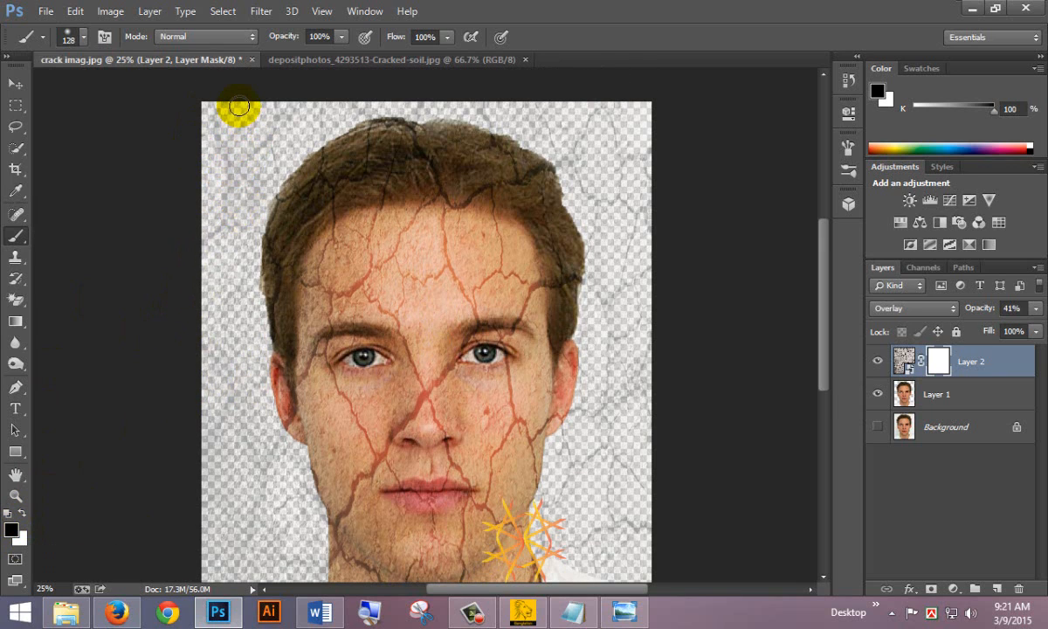
click(223, 171)
mouse_move(217, 191)
mouse_down()
mouse_move(199, 246)
mouse_move(232, 231)
mouse_move(179, 354)
mouse_up()
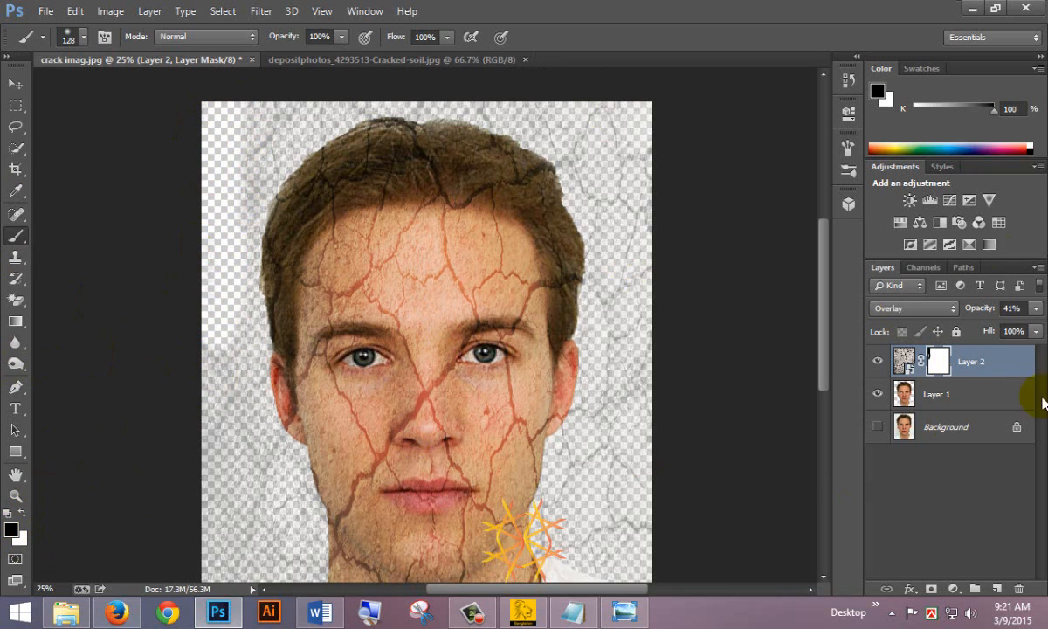
Step: Clip Layer 2 to Layer 1 with a clipping mask so the cracks cover only the cut-out man
right_click(1013, 368)
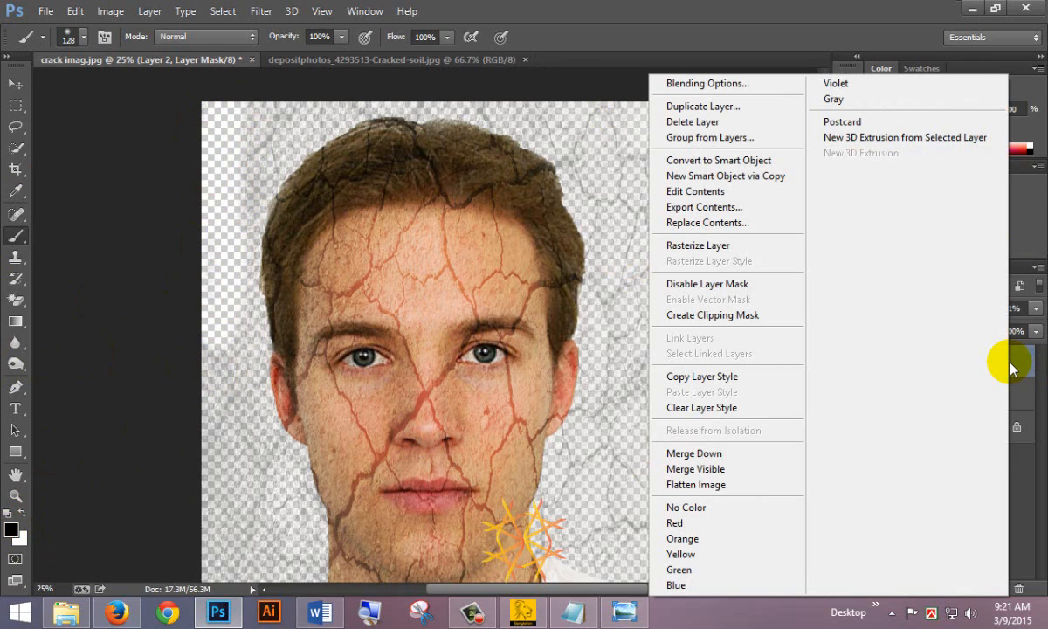
click(770, 323)
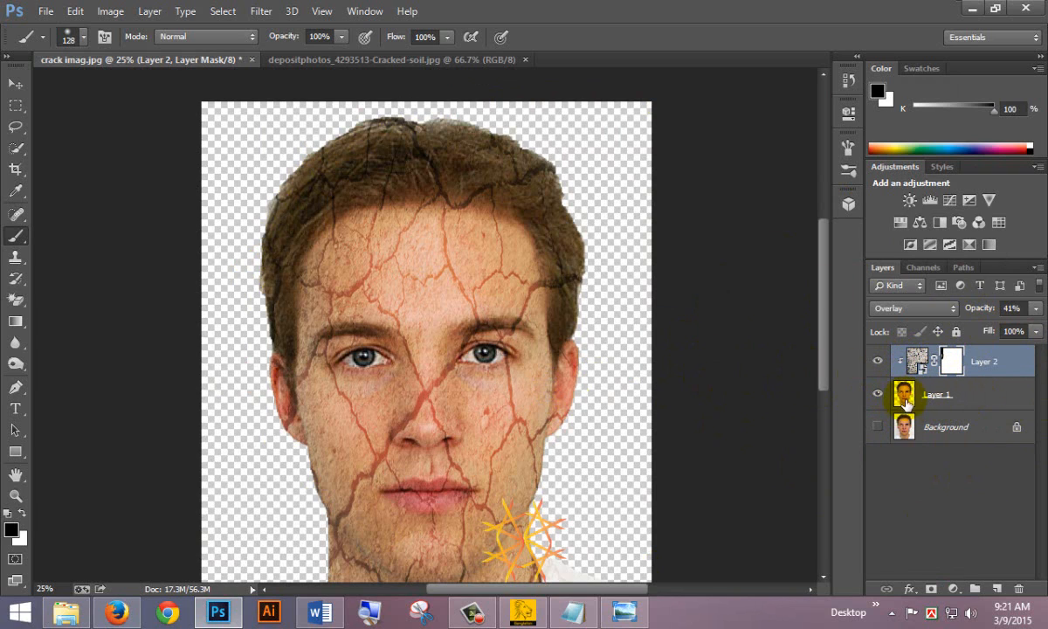
scroll(593, 353, down, 2)
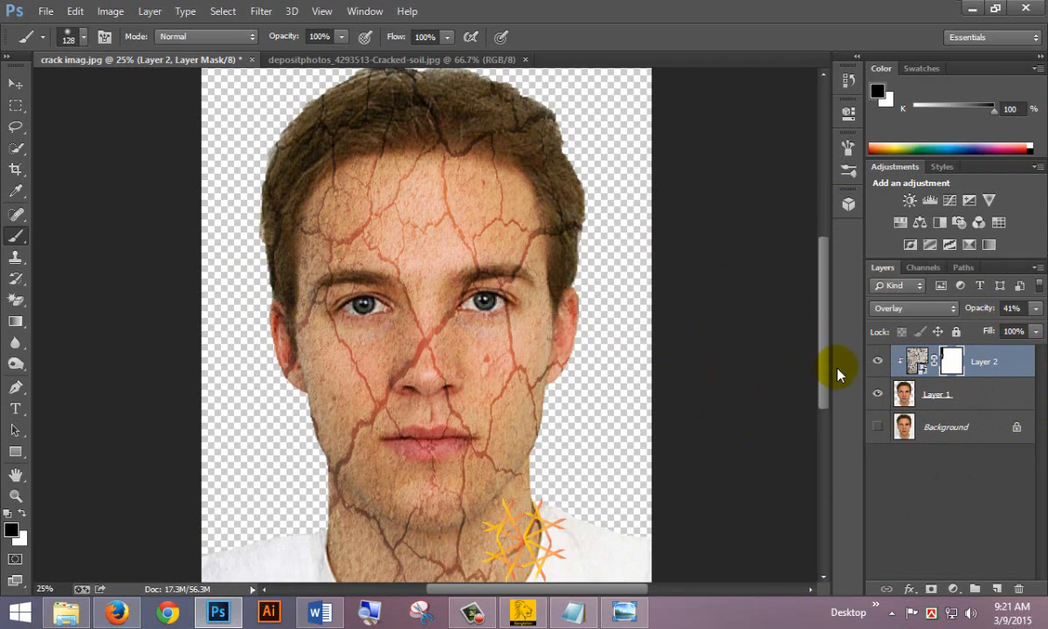
scroll(791, 344, down, 1)
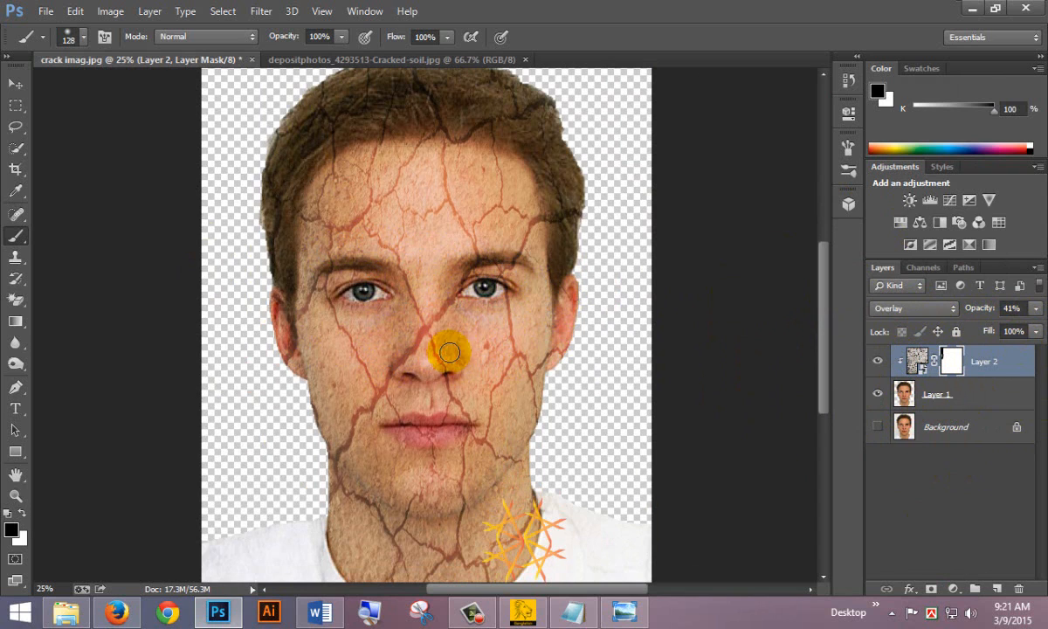
Step: Target Layer 2's texture instead of its mask, choose the Burn tool, and rasterize the smart object
click(915, 360)
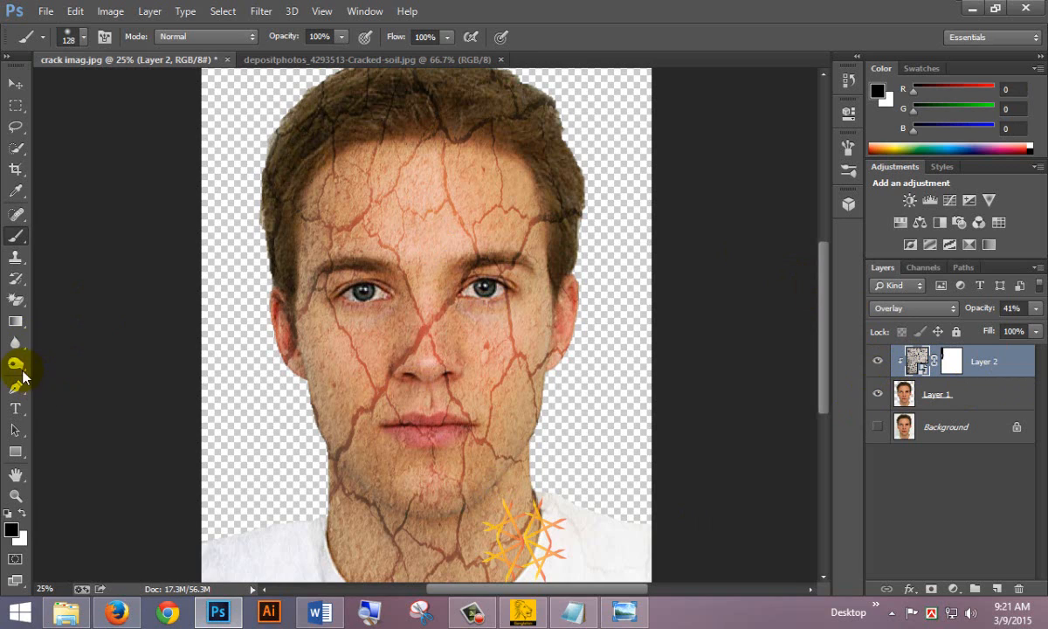
click(18, 365)
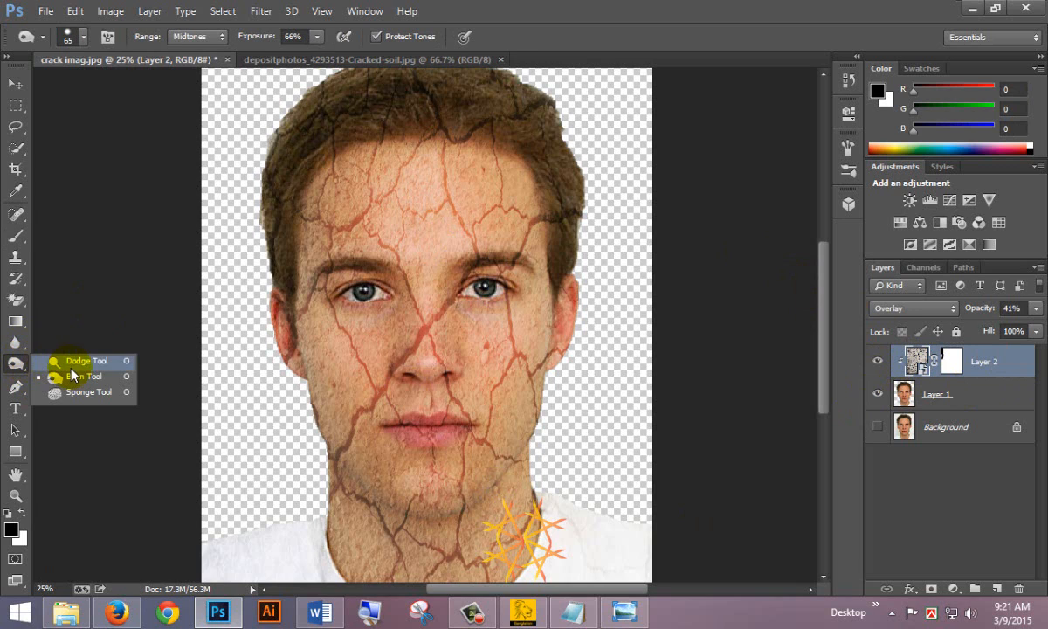
click(100, 385)
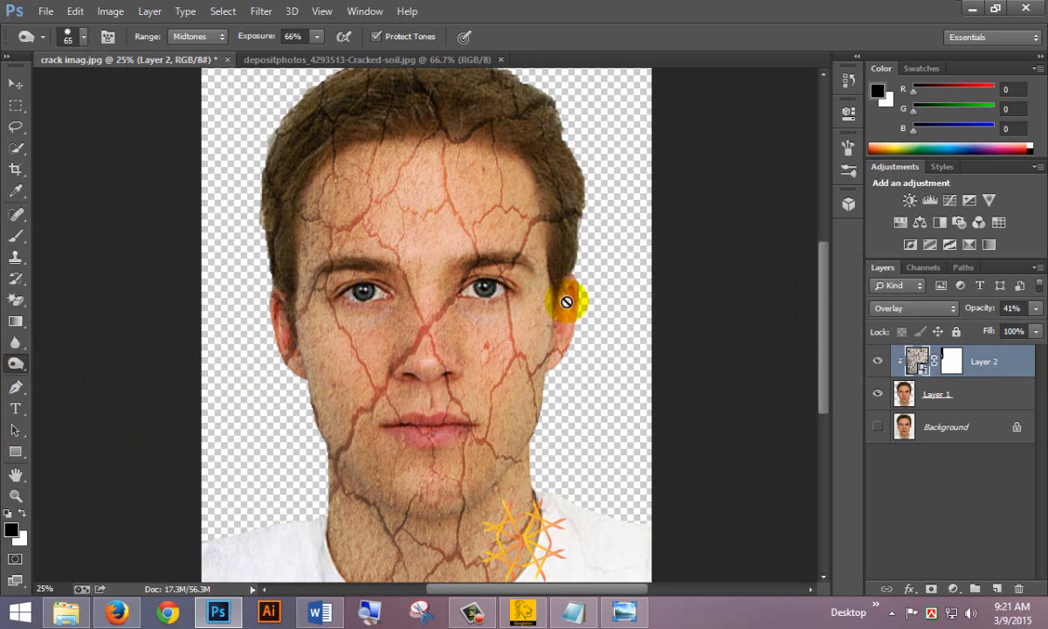
click(445, 305)
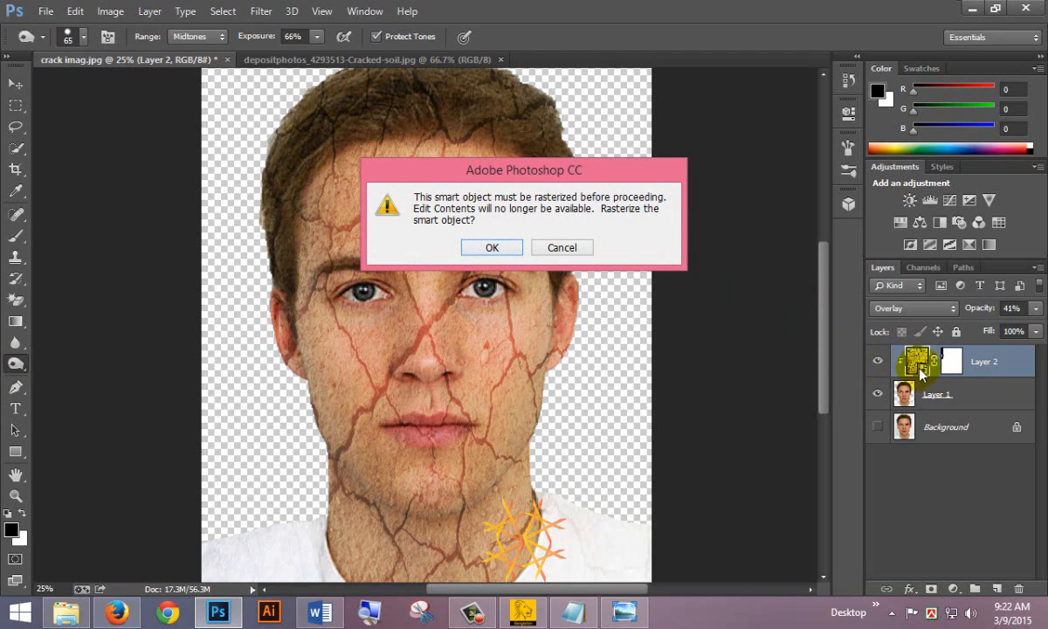
click(490, 248)
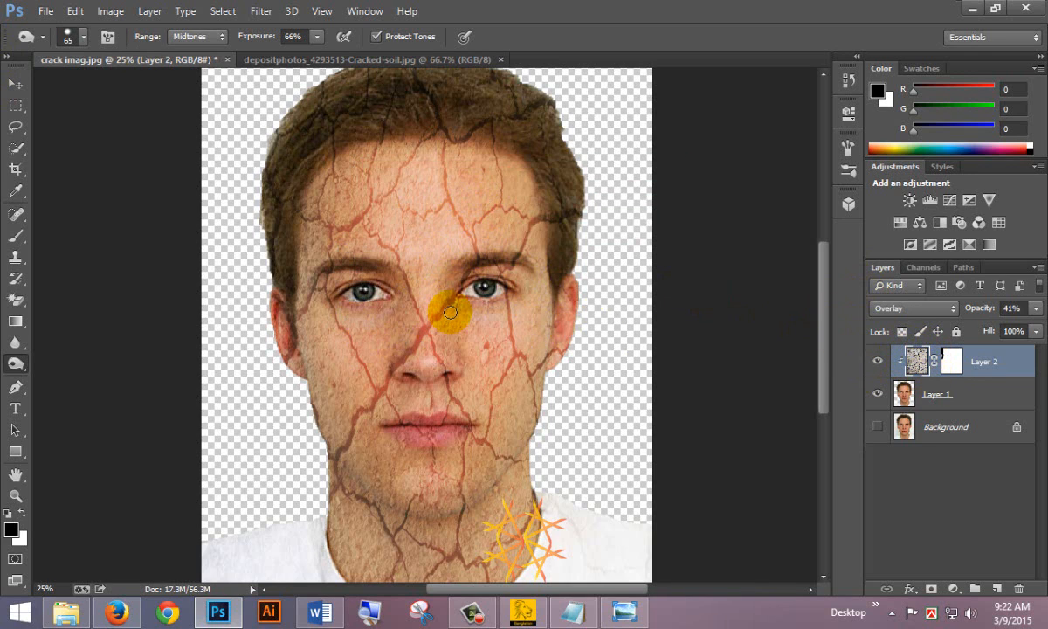
Step: Burn along the cracks on the face, forehead and neck of Layer 2 with midtones range and 66% exposure
scroll(450, 311, down, 1)
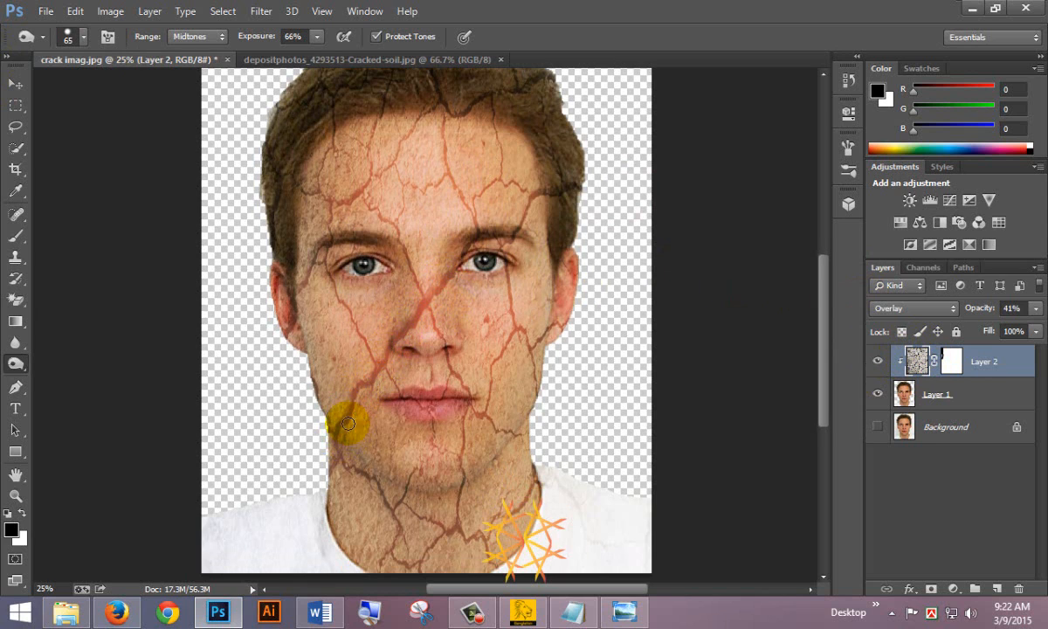
scroll(348, 424, down, 3)
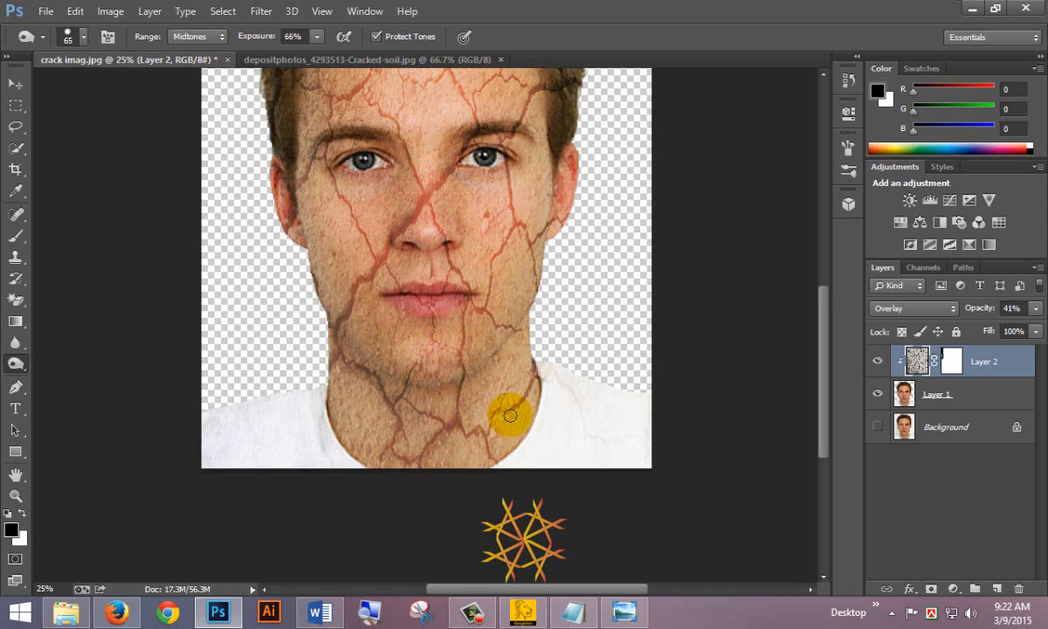
scroll(520, 403, up, 3)
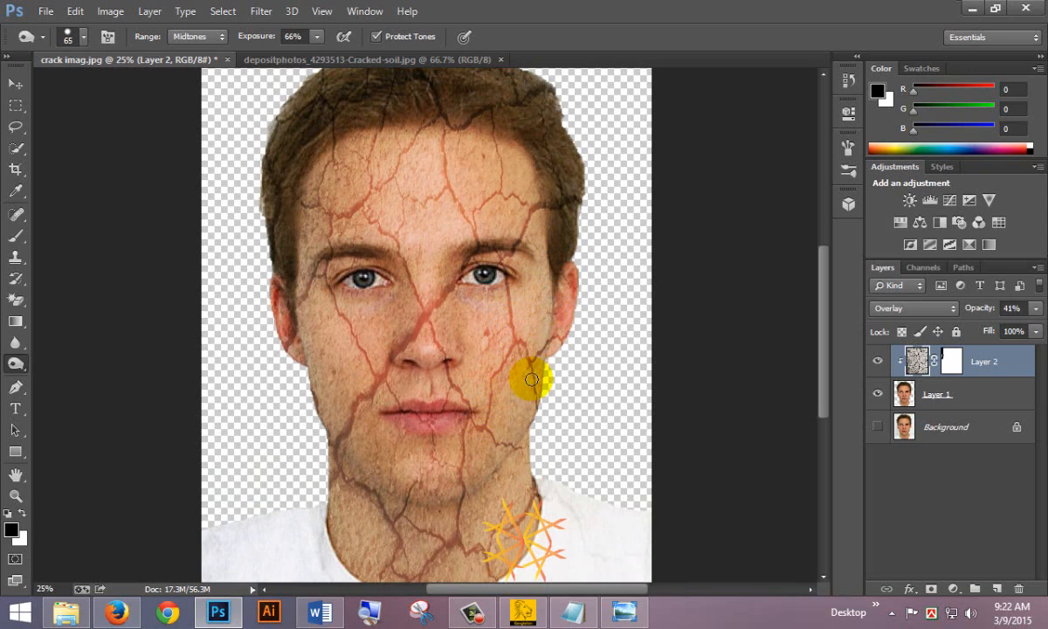
scroll(516, 311, up, 2)
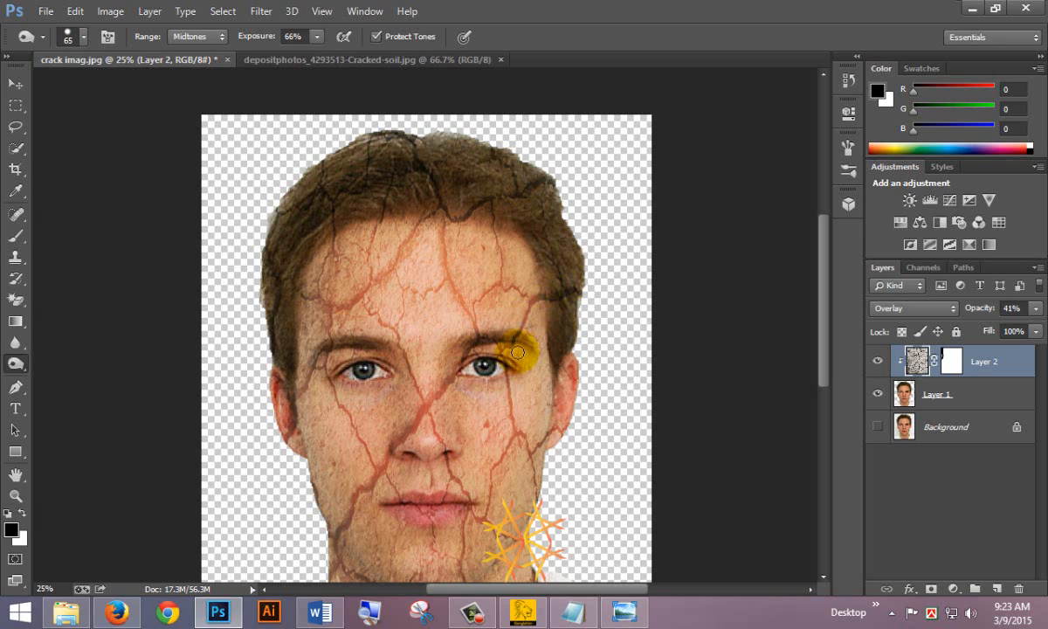
scroll(516, 338, down, 2)
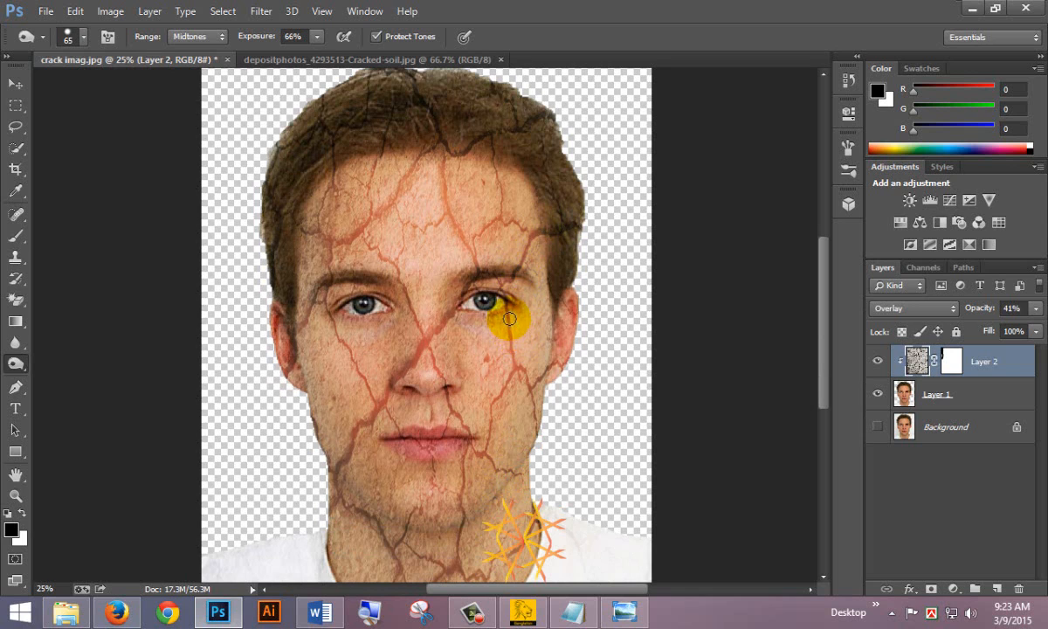
scroll(512, 373, down, 2)
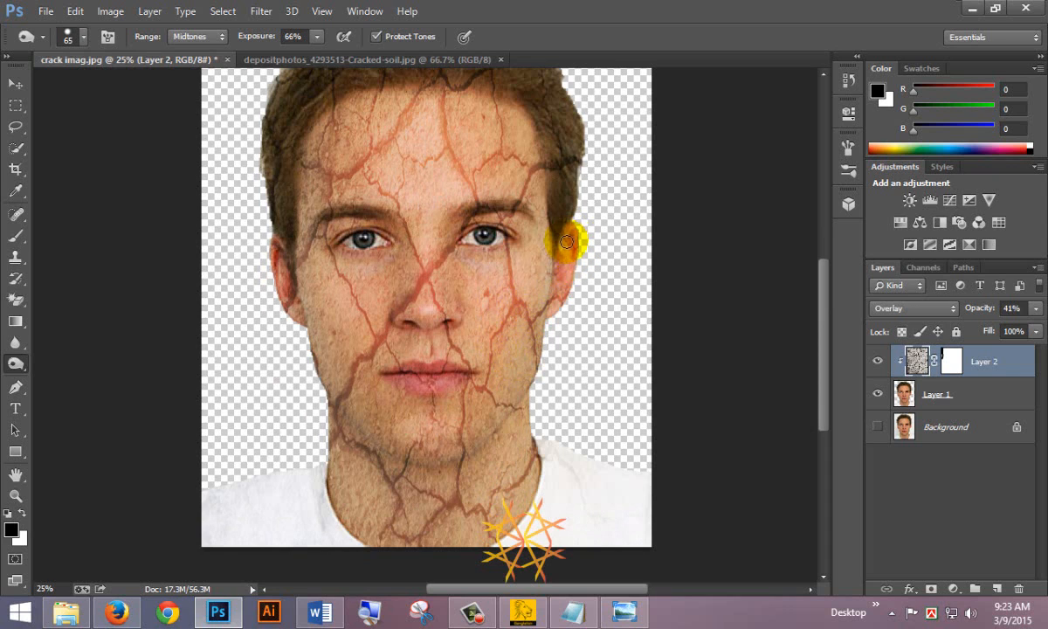
scroll(437, 234, down, 2)
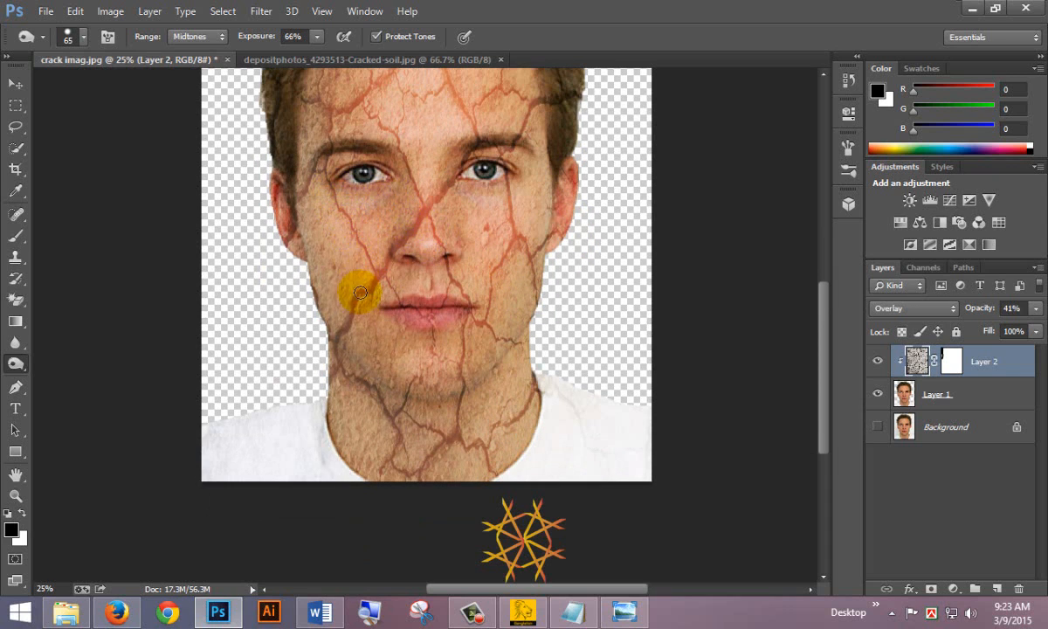
scroll(319, 301, down, 4)
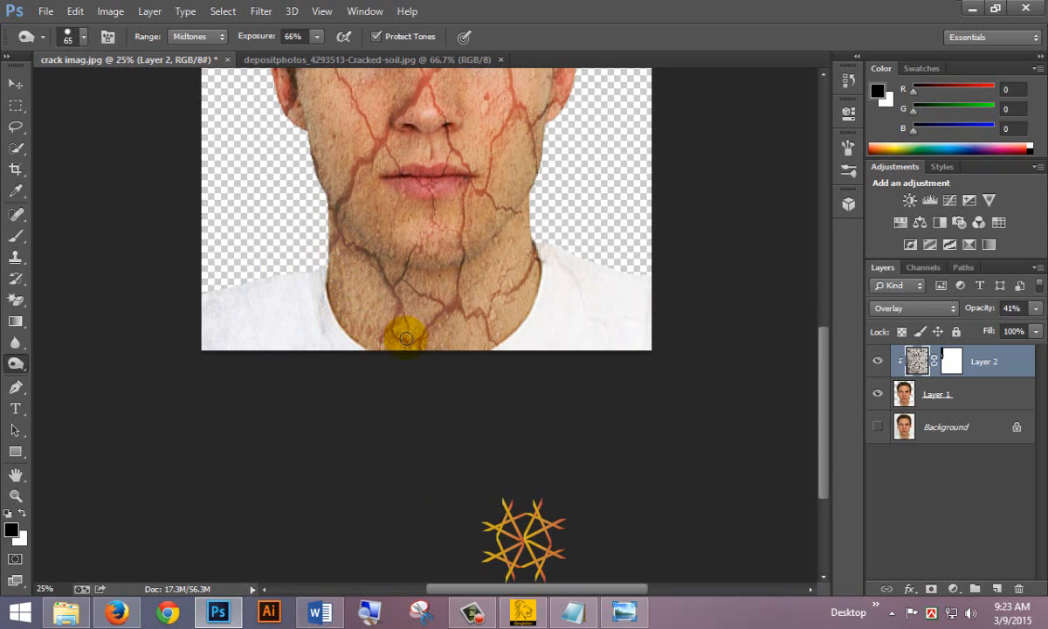
scroll(489, 284, up, 4)
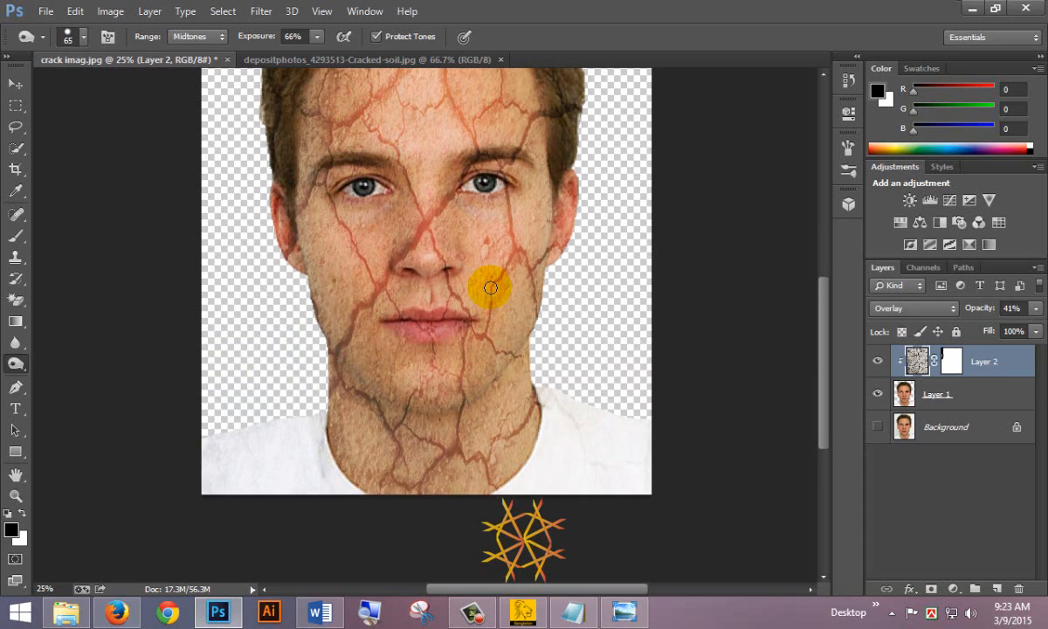
scroll(490, 287, up, 1)
Step: Lower Layer 2's fill to 57% and its opacity to about 25%
click(1037, 332)
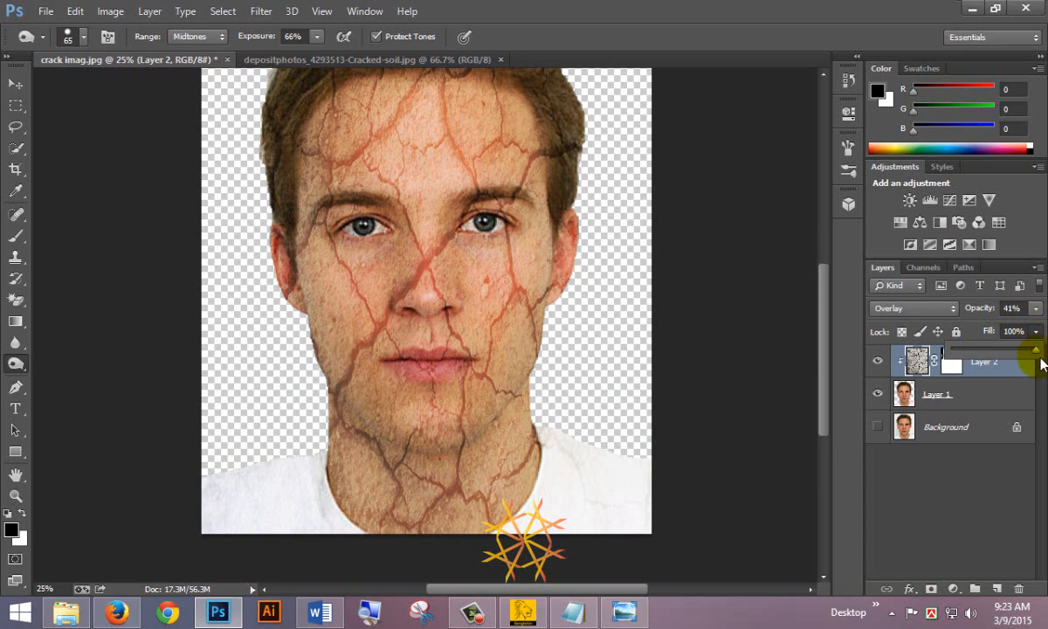
drag(1037, 350, 998, 359)
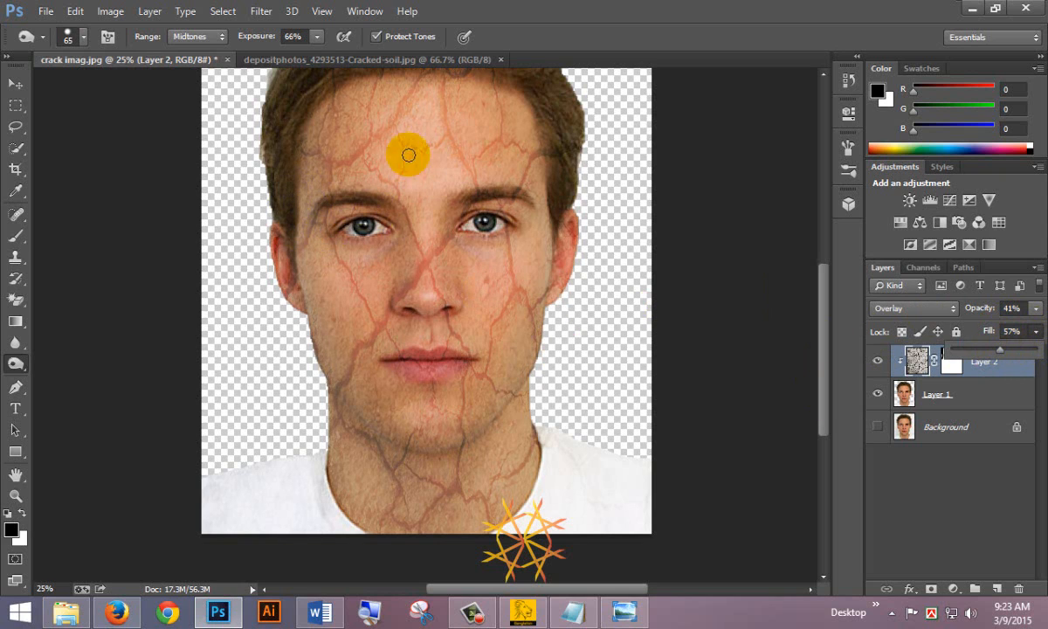
scroll(438, 231, up, 1)
scroll(438, 231, up, 5)
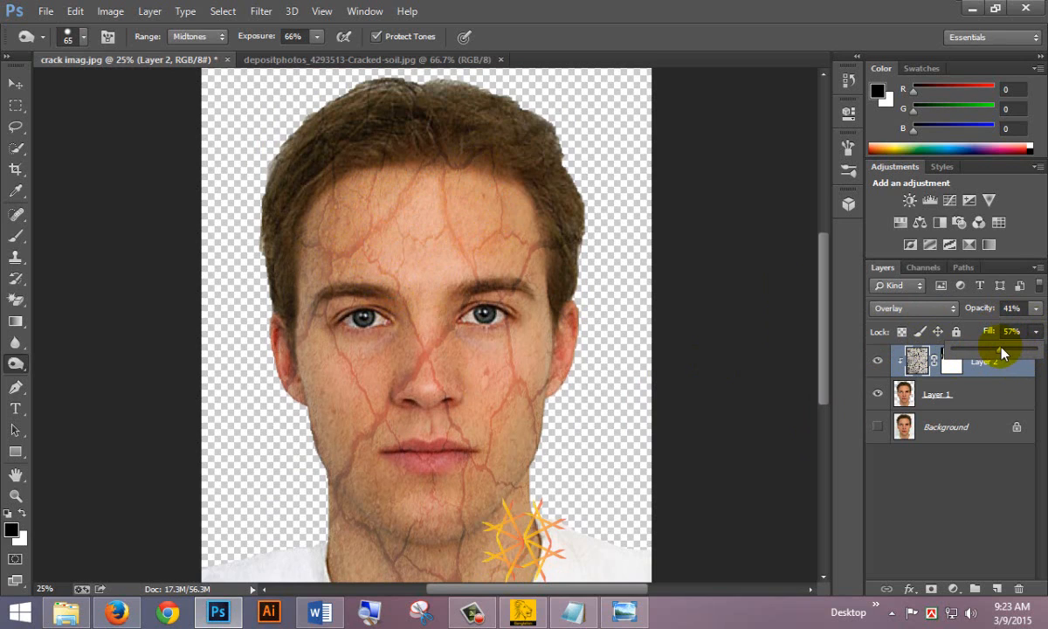
click(1036, 307)
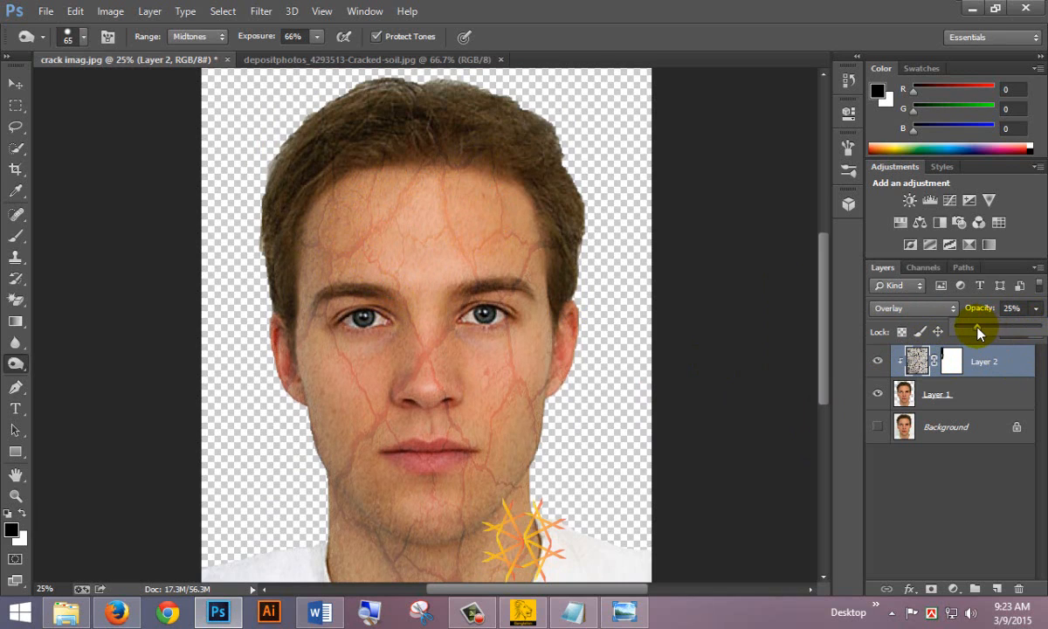
Step: Make the Background layer visible and fill it with white behind the cut-out man
click(911, 431)
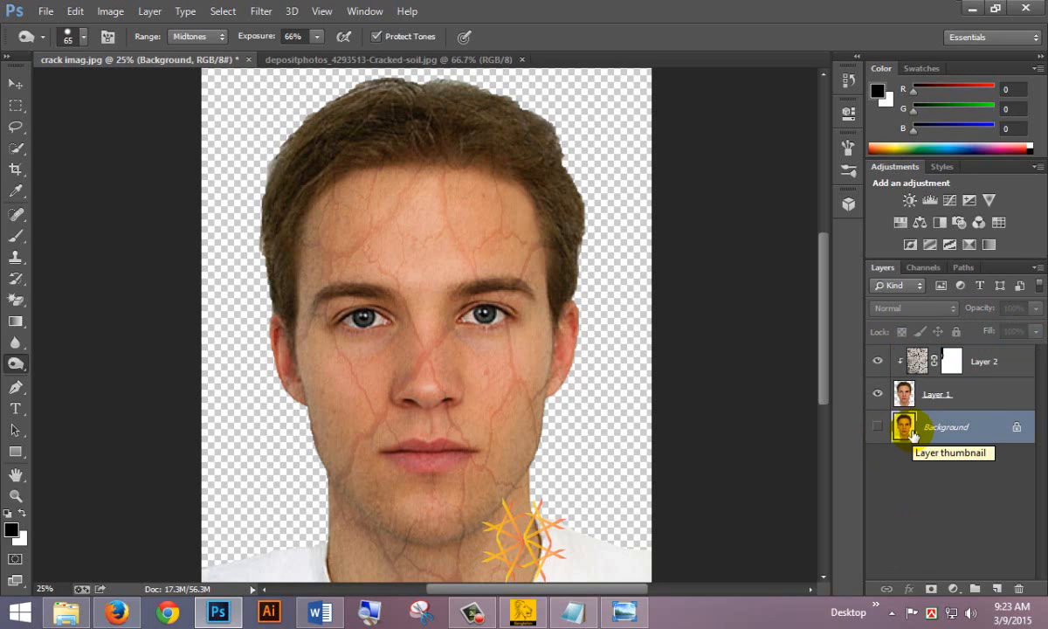
key(alt+BackSpace)
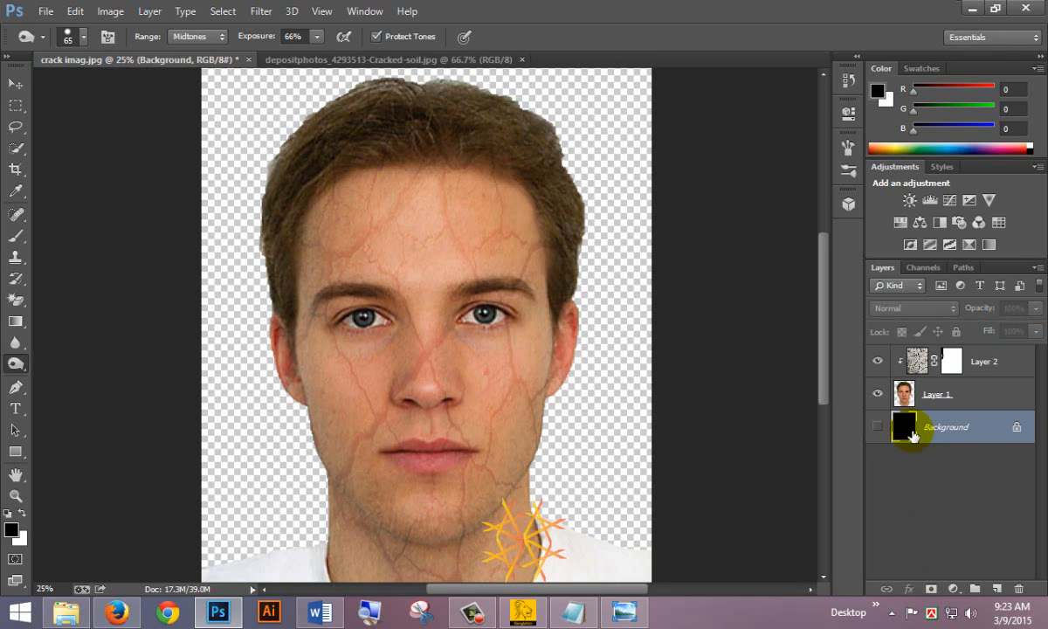
click(878, 428)
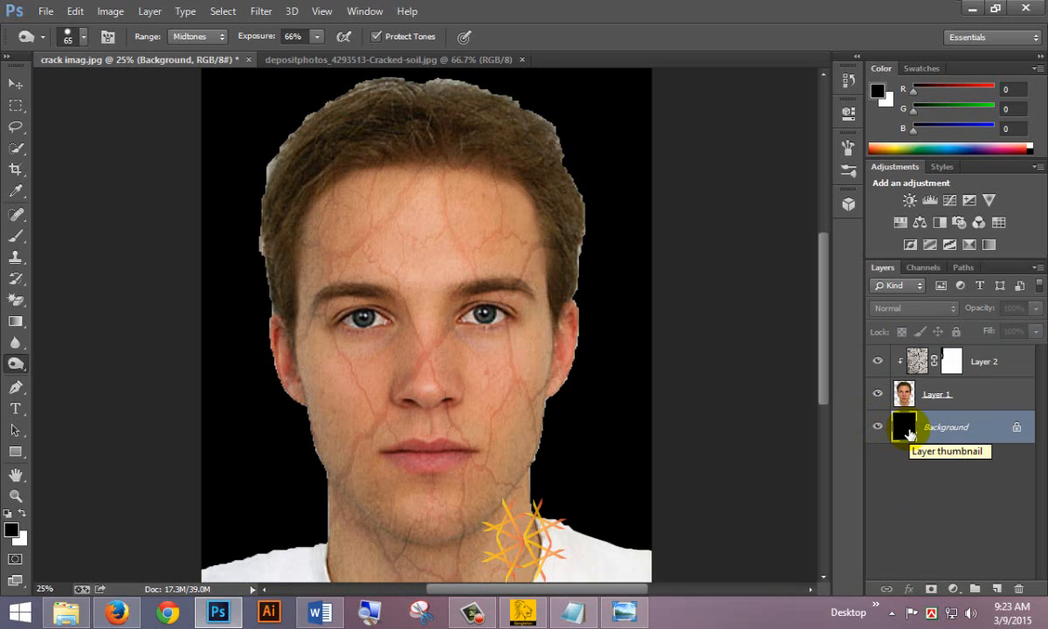
key(ctrl+BackSpace)
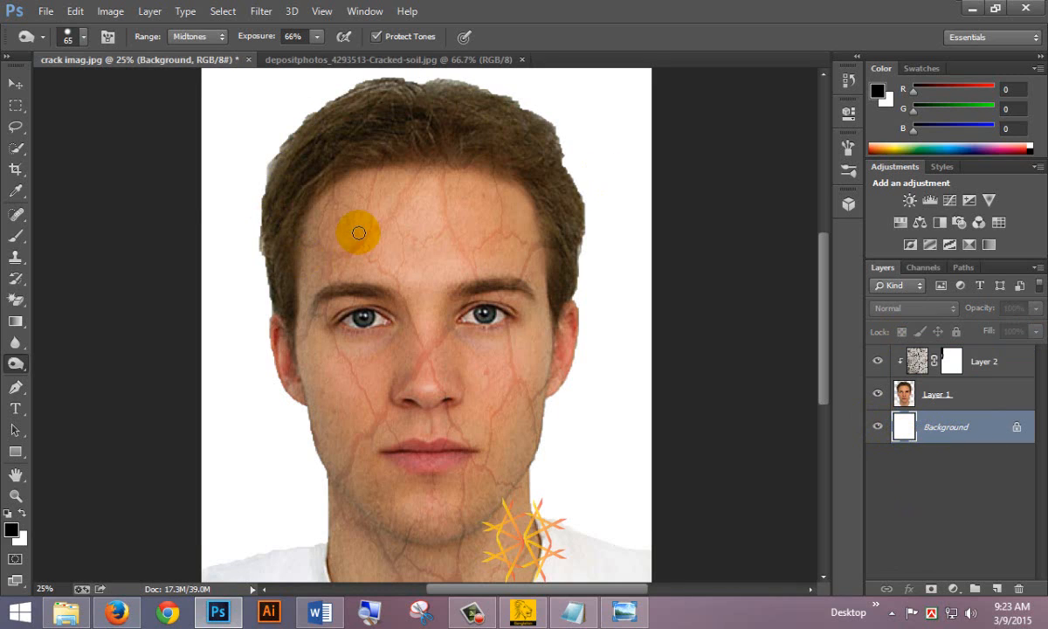
Step: Examine the cracked face against the white background, both up close and as a whole
scroll(378, 228, up, 2)
scroll(378, 229, down, 5)
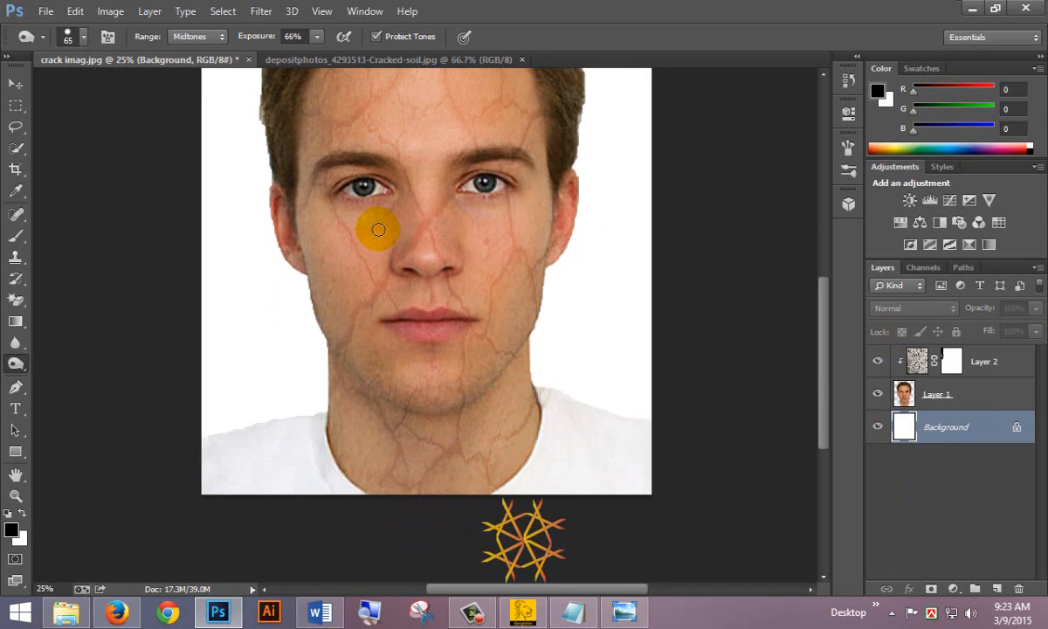
ctrl+click(378, 229)
ctrl+click(379, 229)
alt+click(461, 224)
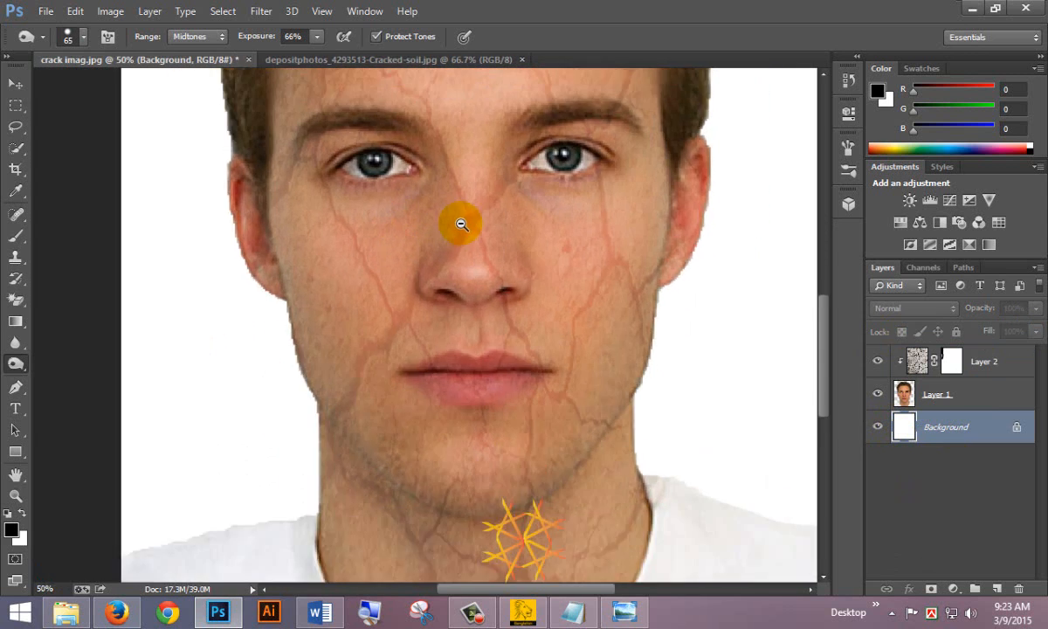
alt+click(461, 224)
alt+click(461, 224)
alt+click(461, 225)
ctrl+click(404, 298)
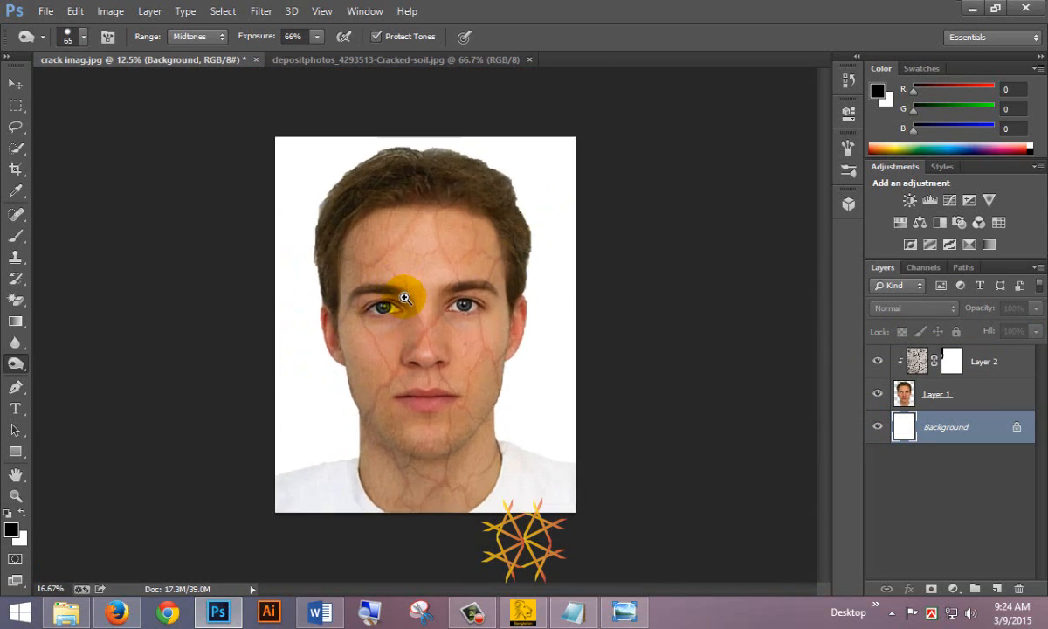
ctrl+click(405, 298)
ctrl+click(405, 298)
scroll(406, 347, down, 3)
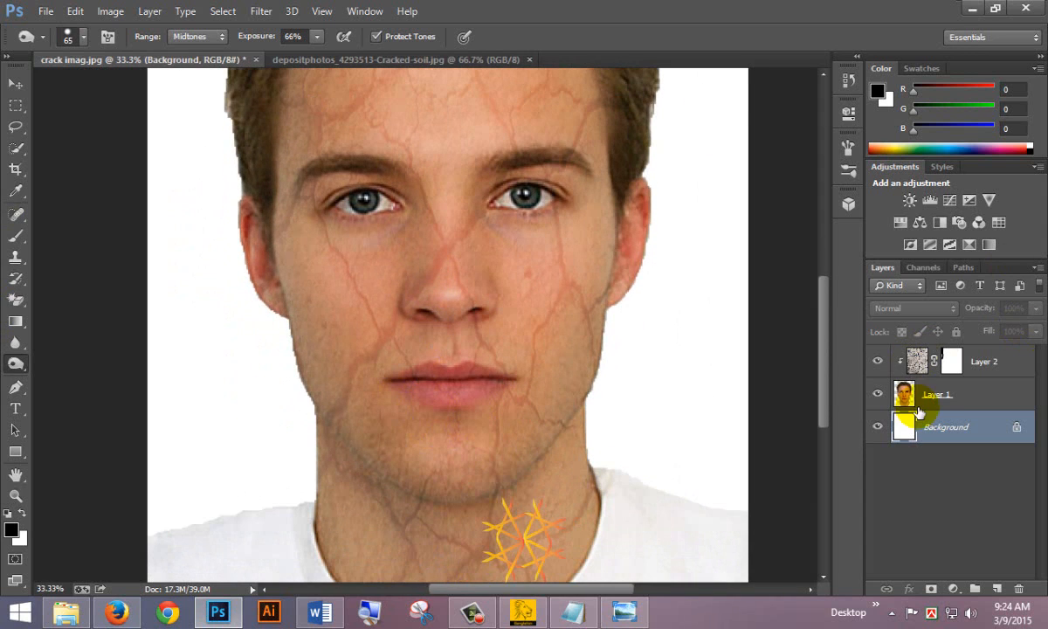
Step: Paint black on Layer 2's mask with the Brush tool to remove the cracks from the lips and both eyes
click(951, 361)
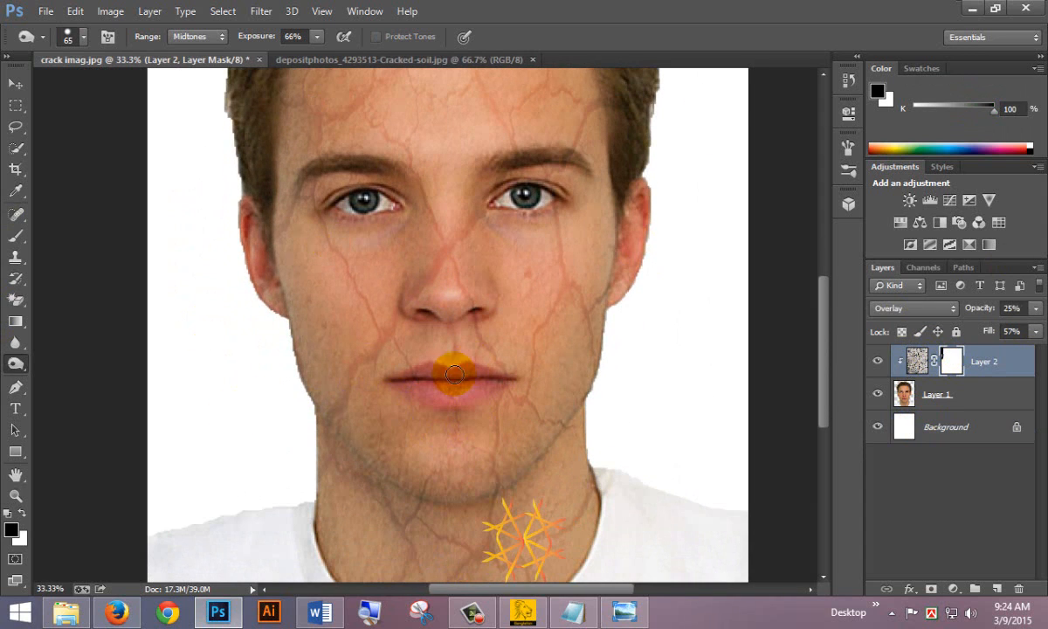
click(16, 238)
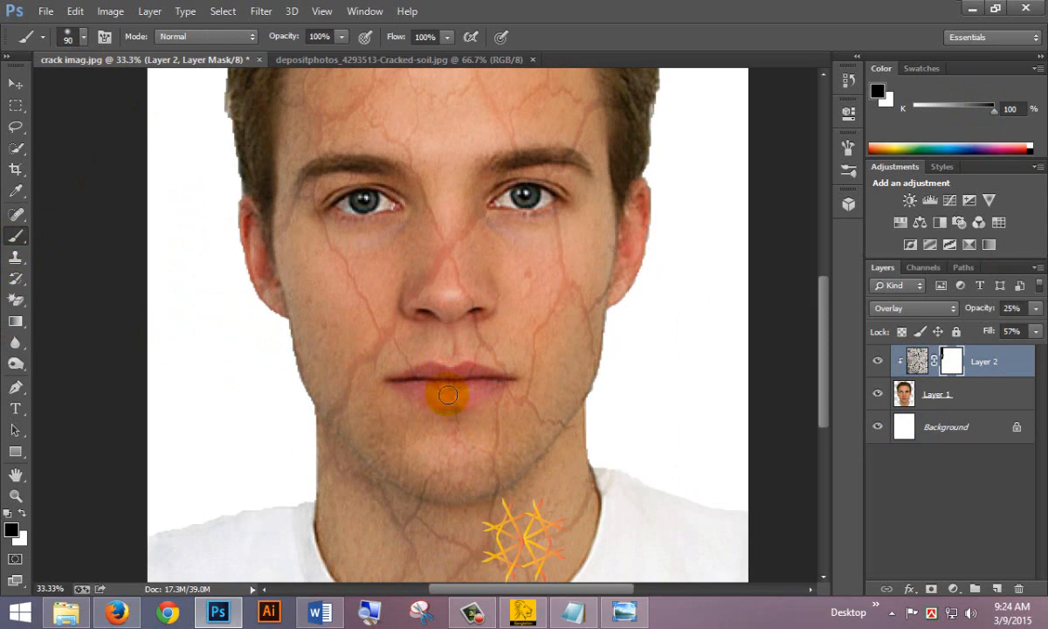
key(bracketleft)
mouse_move(409, 395)
mouse_down()
mouse_move(498, 395)
mouse_move(404, 390)
mouse_move(402, 381)
mouse_move(504, 379)
mouse_move(455, 380)
mouse_up()
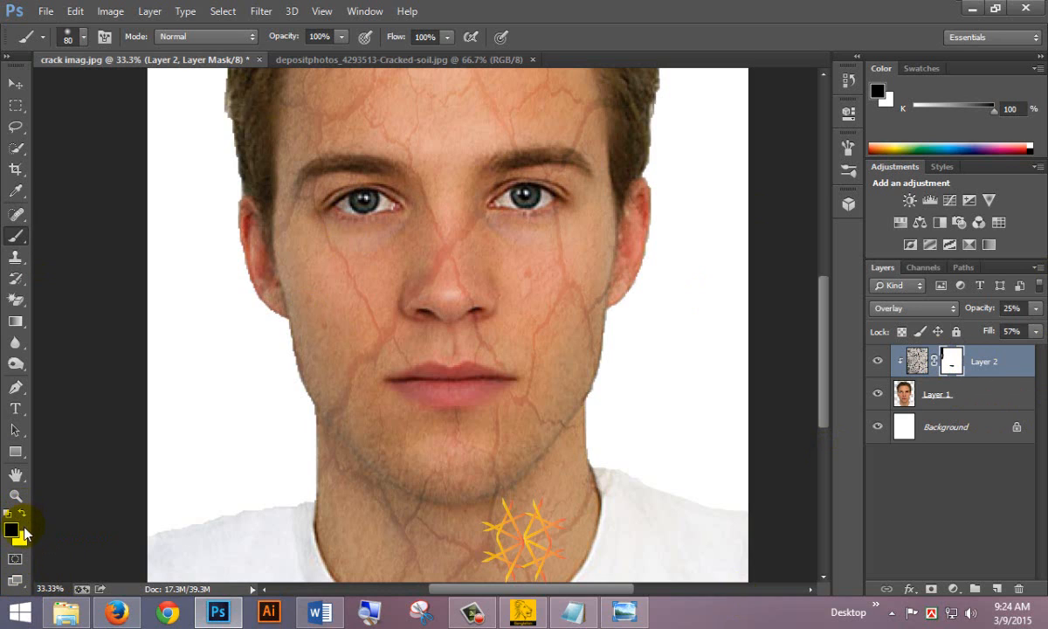
scroll(354, 388, up, 3)
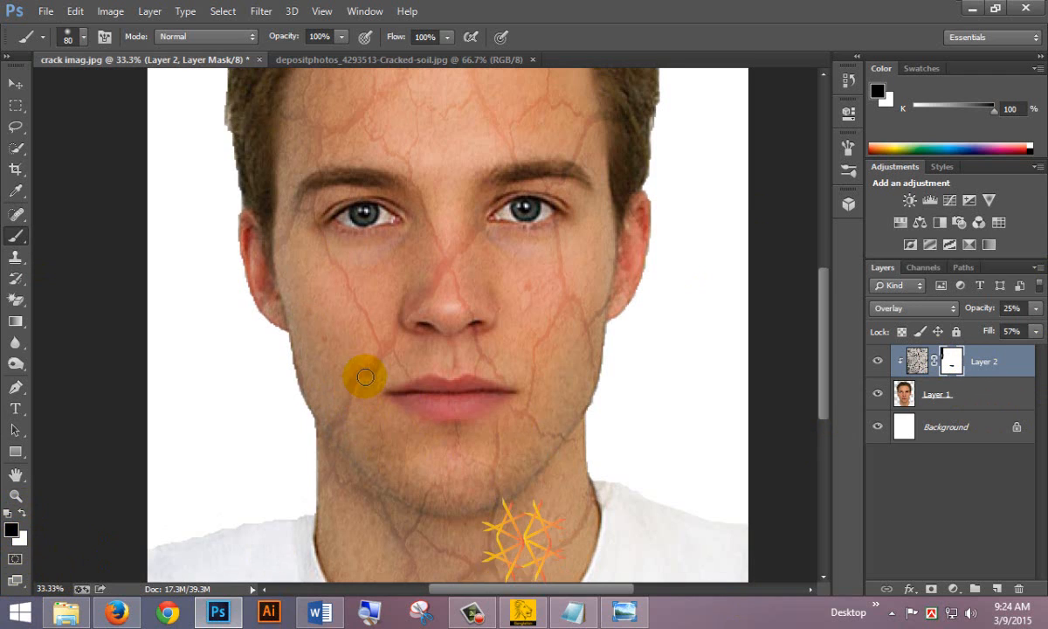
scroll(378, 367, up, 1)
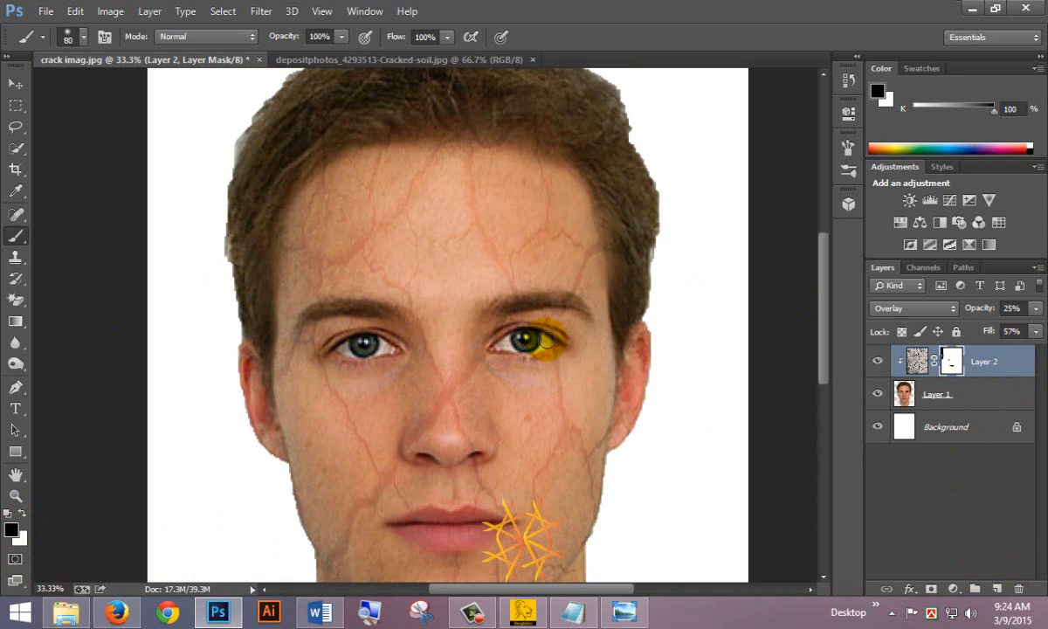
drag(552, 344, 514, 343)
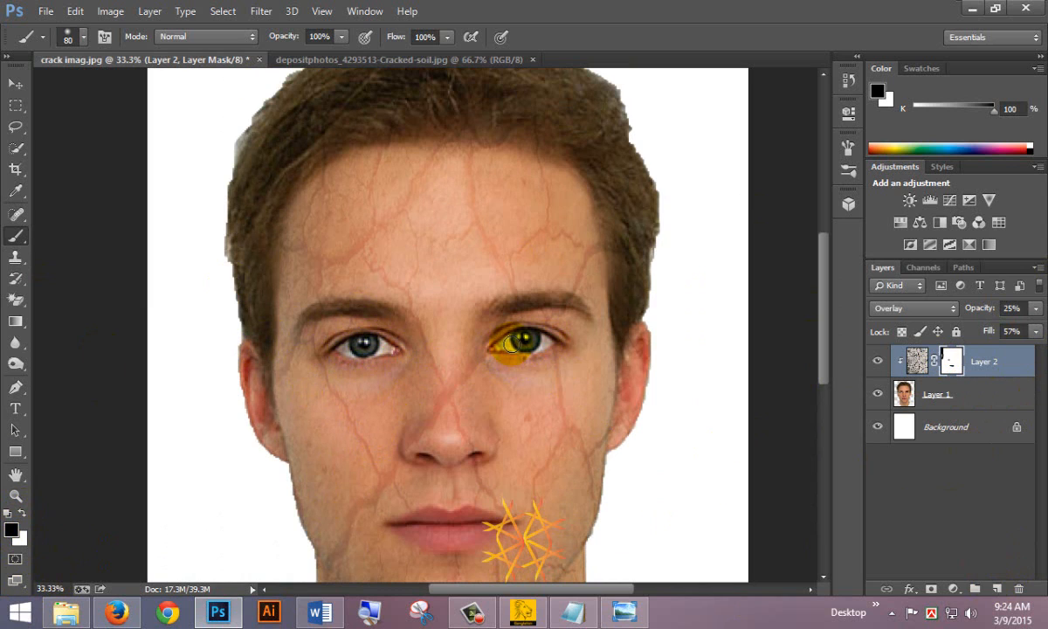
Step: Add a new layer, paint over both eyes in Quick Mask mode, and convert the mask into a selection
click(997, 589)
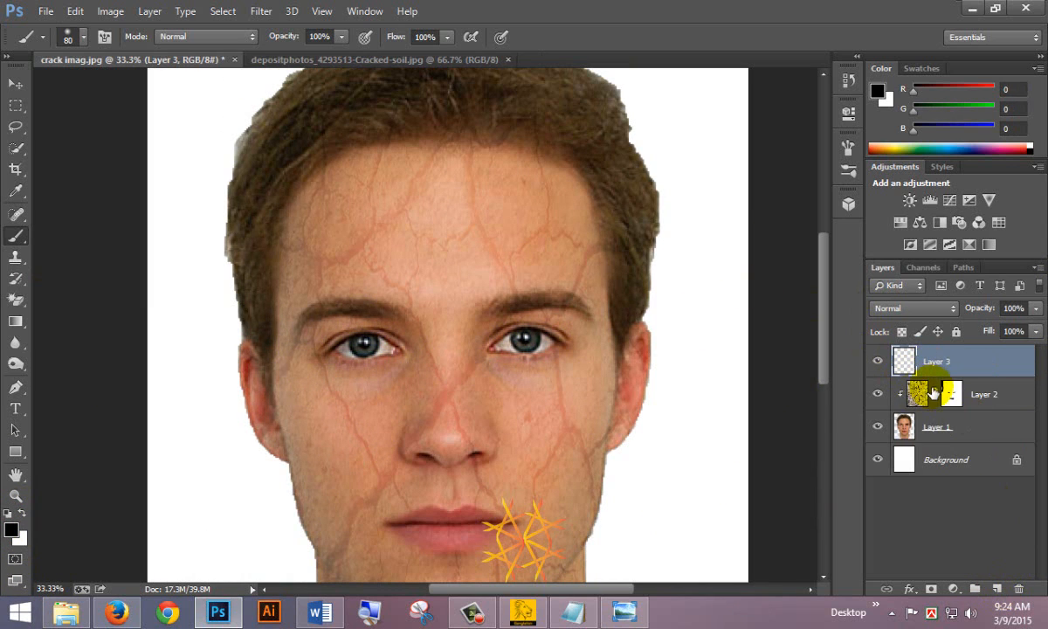
click(15, 559)
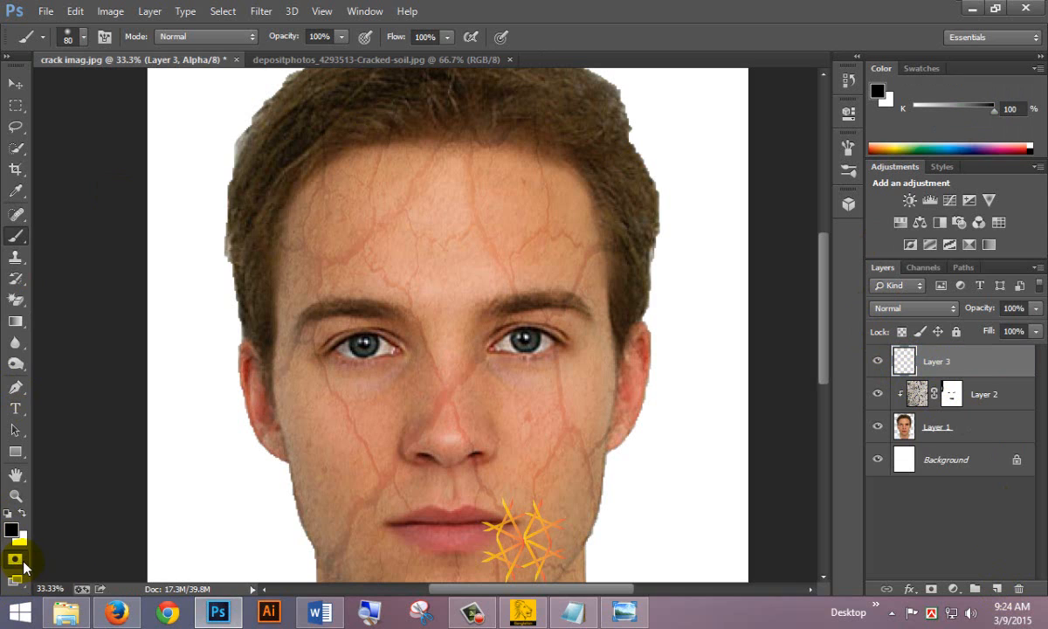
mouse_move(325, 334)
mouse_down()
mouse_move(382, 348)
mouse_move(325, 325)
mouse_move(365, 344)
mouse_move(360, 330)
mouse_move(319, 342)
mouse_move(378, 348)
mouse_move(313, 346)
mouse_move(362, 326)
mouse_move(397, 350)
mouse_move(350, 340)
mouse_up()
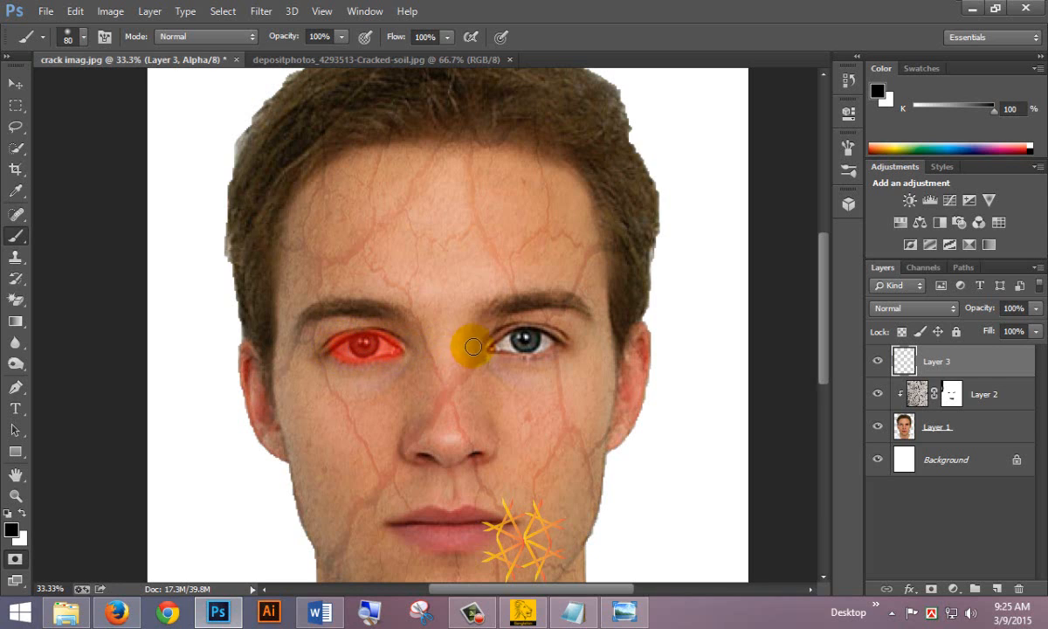
mouse_move(496, 339)
mouse_down()
mouse_move(525, 339)
mouse_move(505, 336)
mouse_move(515, 336)
mouse_move(495, 347)
mouse_move(538, 351)
mouse_move(553, 342)
mouse_move(504, 356)
mouse_move(538, 343)
mouse_move(525, 340)
mouse_up()
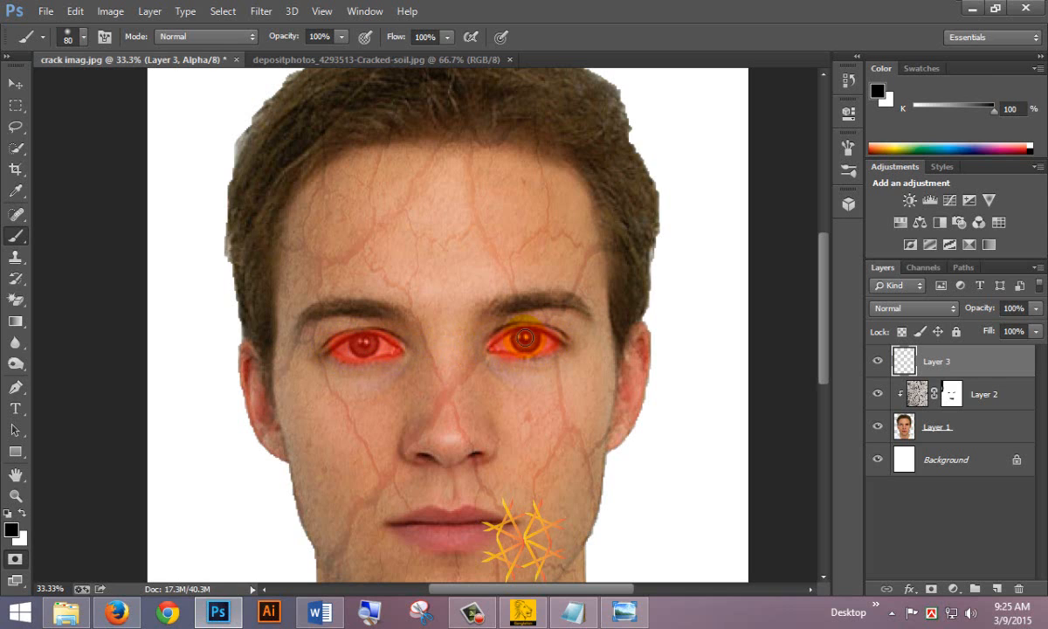
key(q)
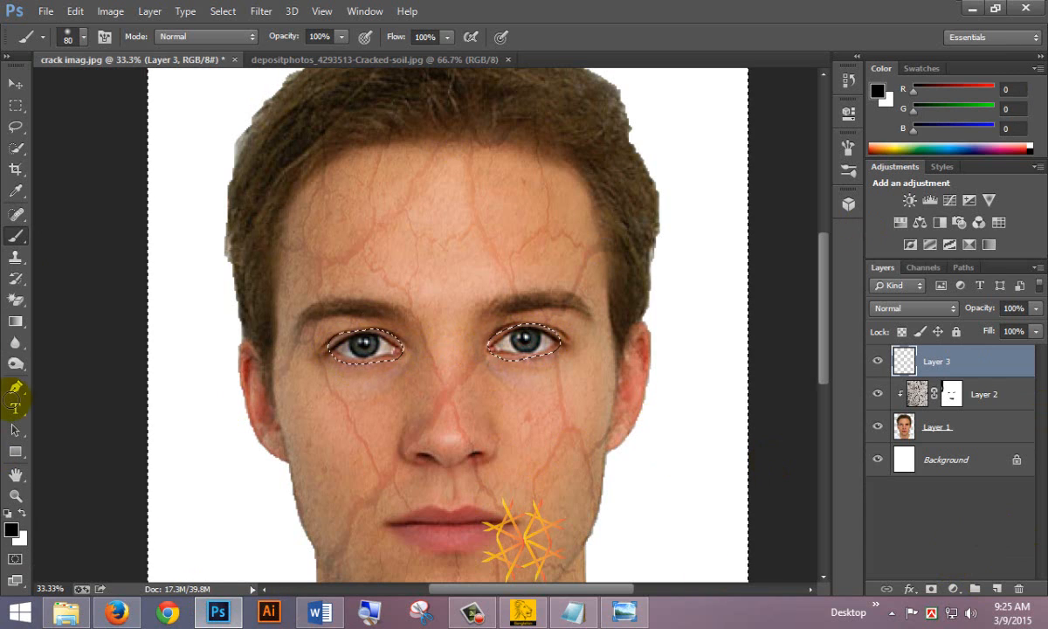
Step: Set the foreground color to bright blue, 005aff
click(11, 529)
click(427, 156)
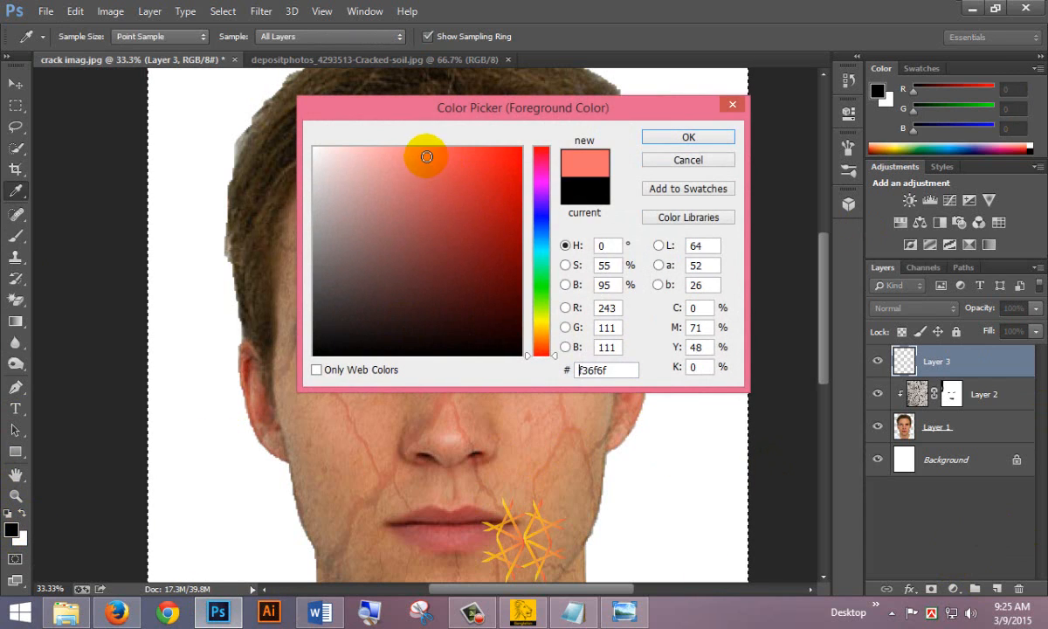
drag(426, 156, 508, 141)
drag(535, 187, 536, 228)
click(473, 154)
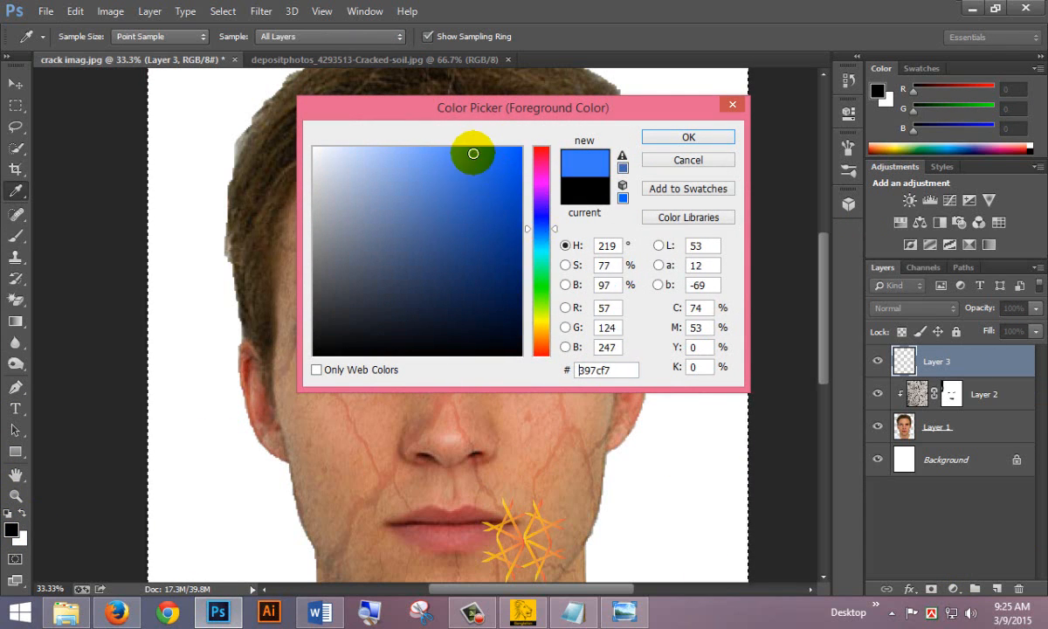
mouse_move(473, 154)
mouse_down()
mouse_move(460, 145)
mouse_move(527, 141)
mouse_up()
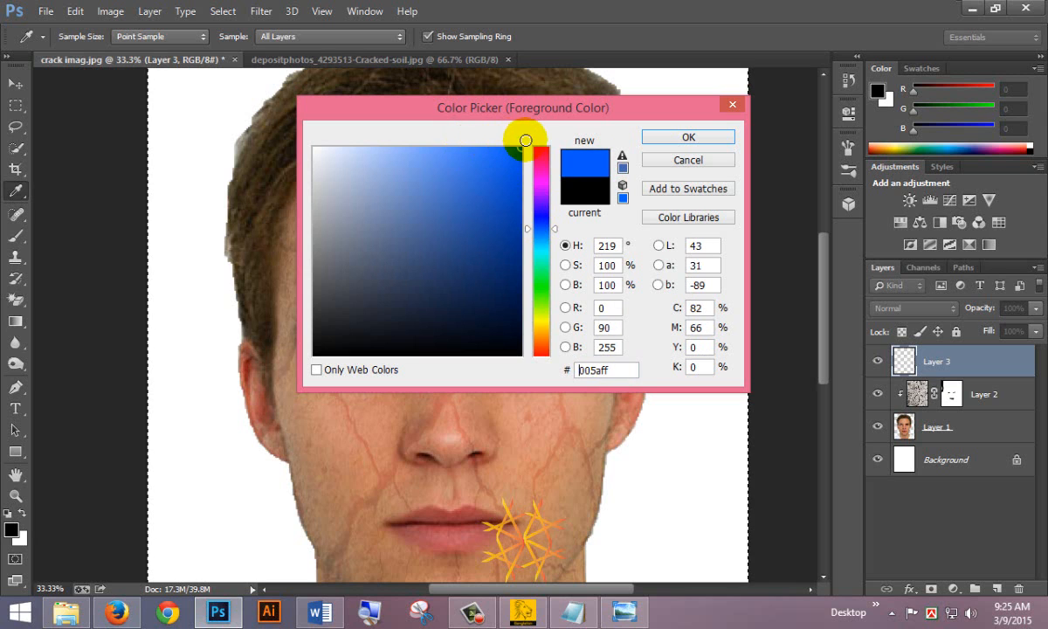
click(723, 138)
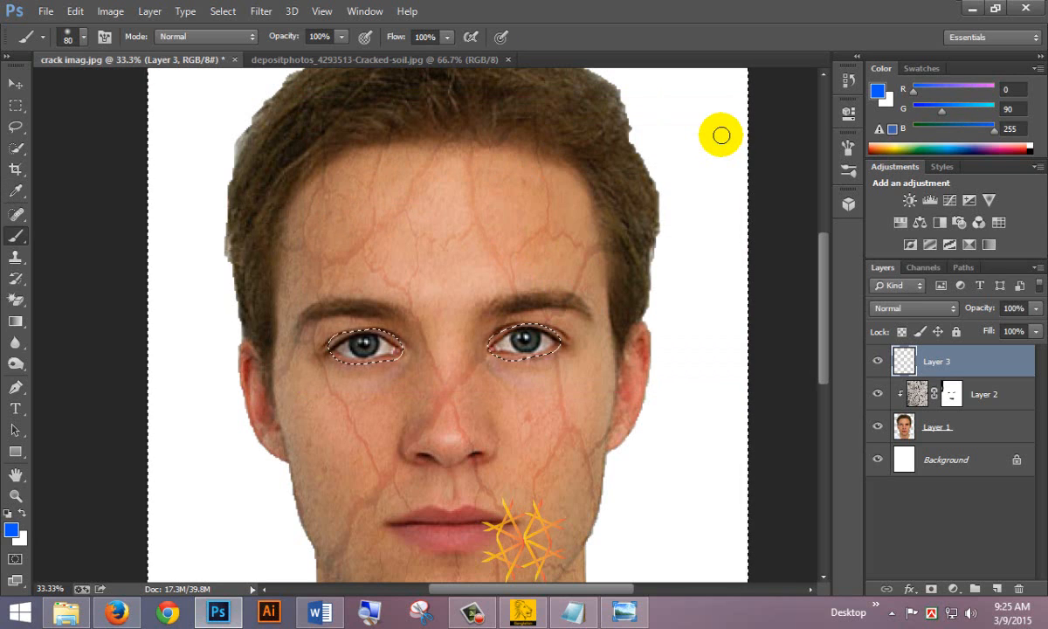
Step: Invert the selection to cover only the eyes and fill it with the blue foreground color on Layer 3
key(alt+BackSpace)
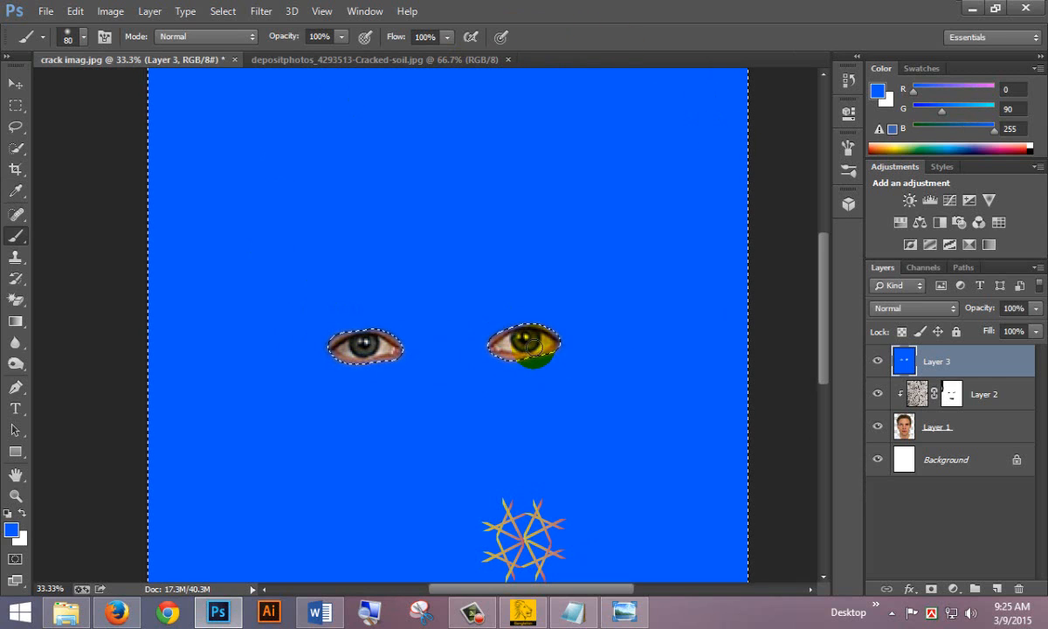
key(ctrl+z)
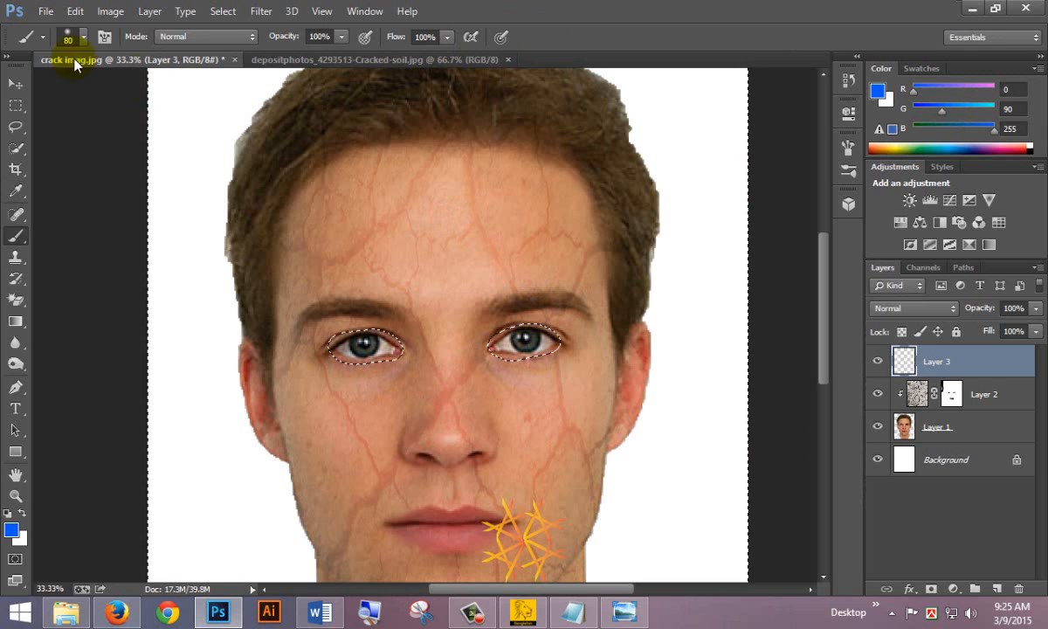
scroll(201, 233, up, 2)
scroll(201, 233, up, 2)
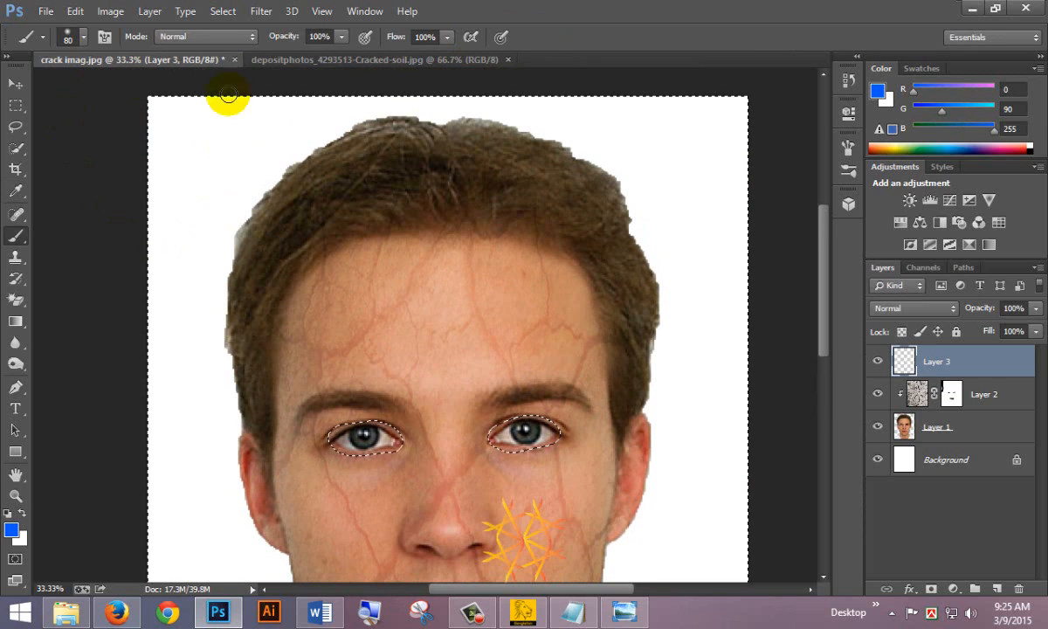
click(224, 12)
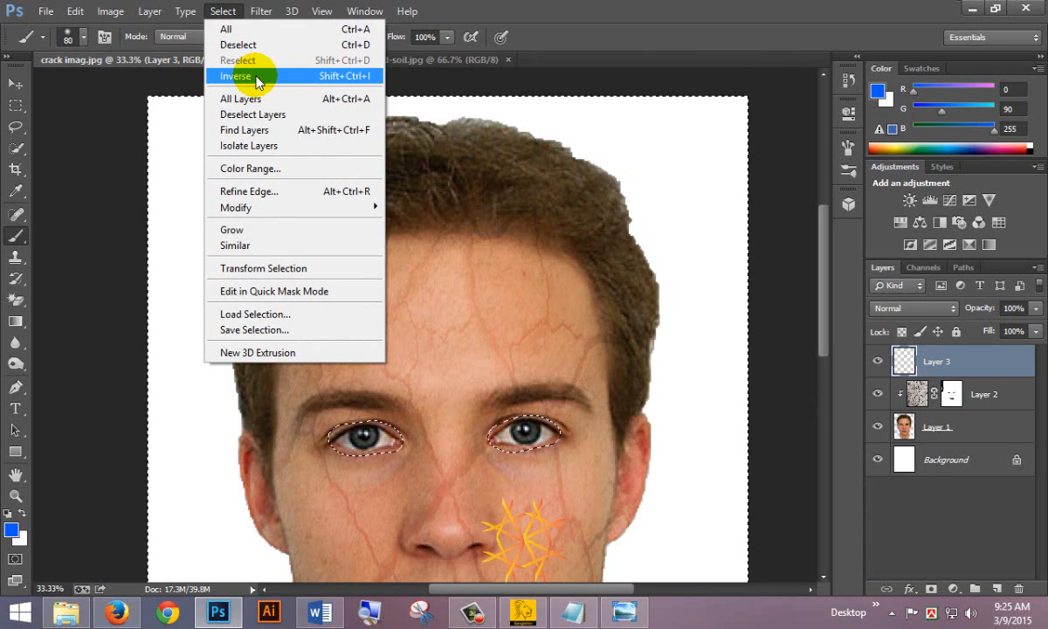
click(257, 78)
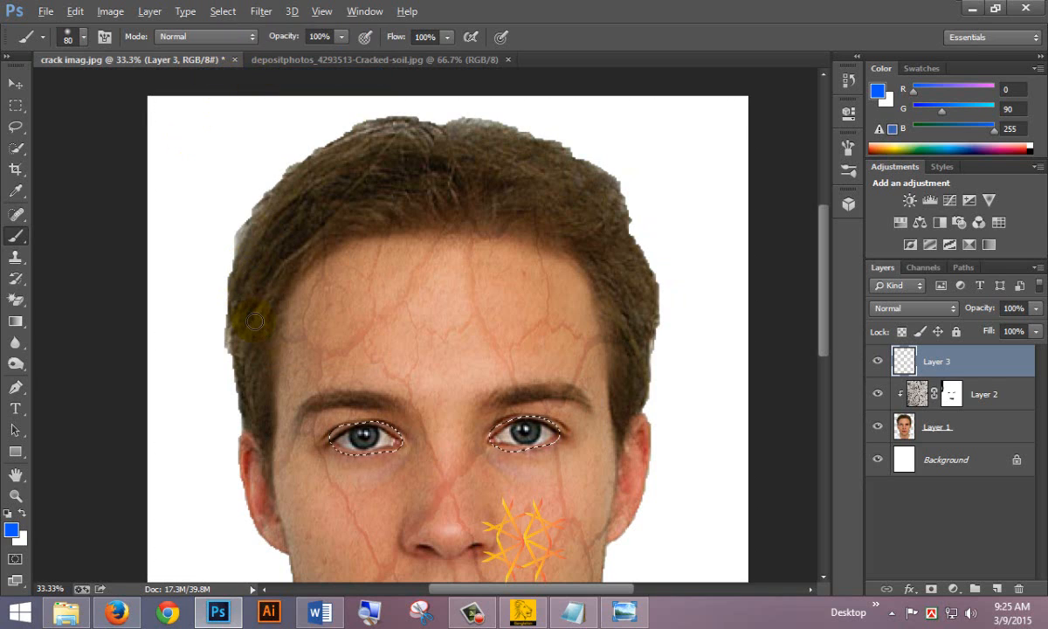
key(alt)
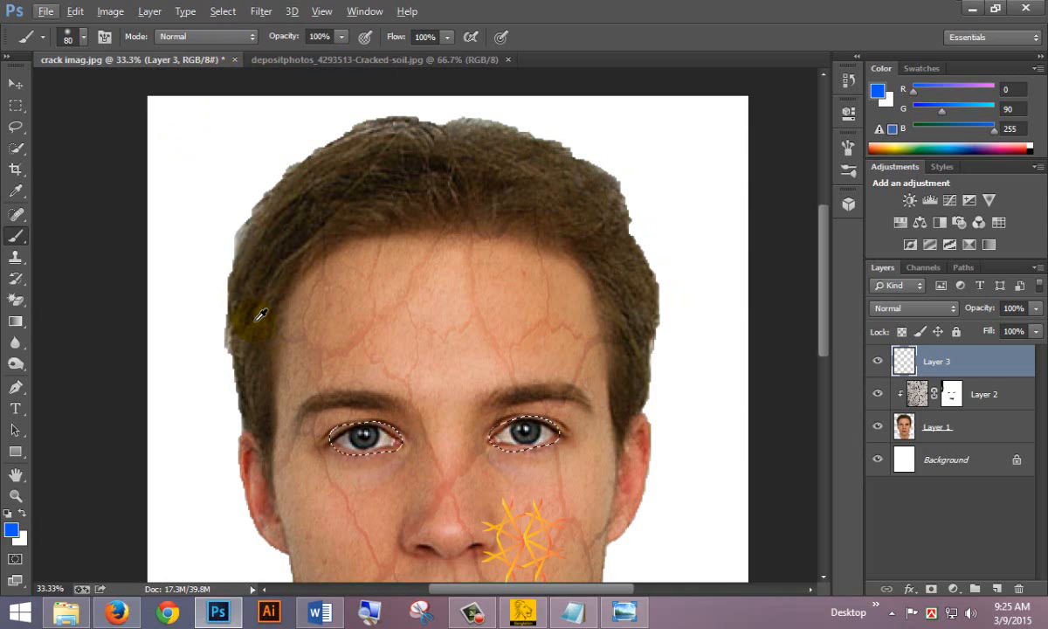
key(alt+BackSpace)
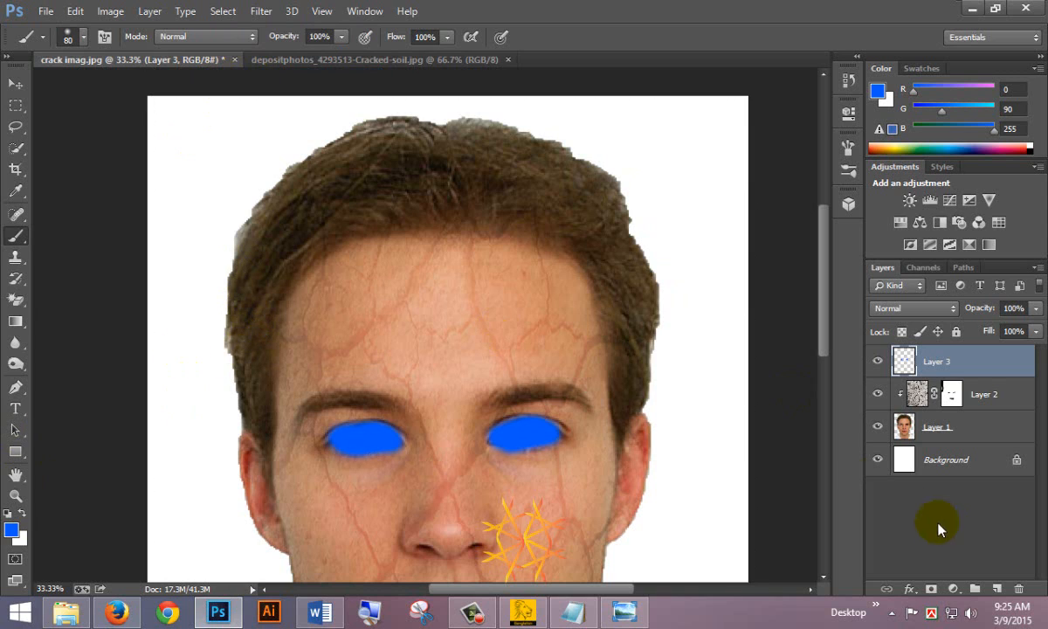
Step: Try the Overlay and Darken blend modes on Layer 3's blue eye fill
click(916, 311)
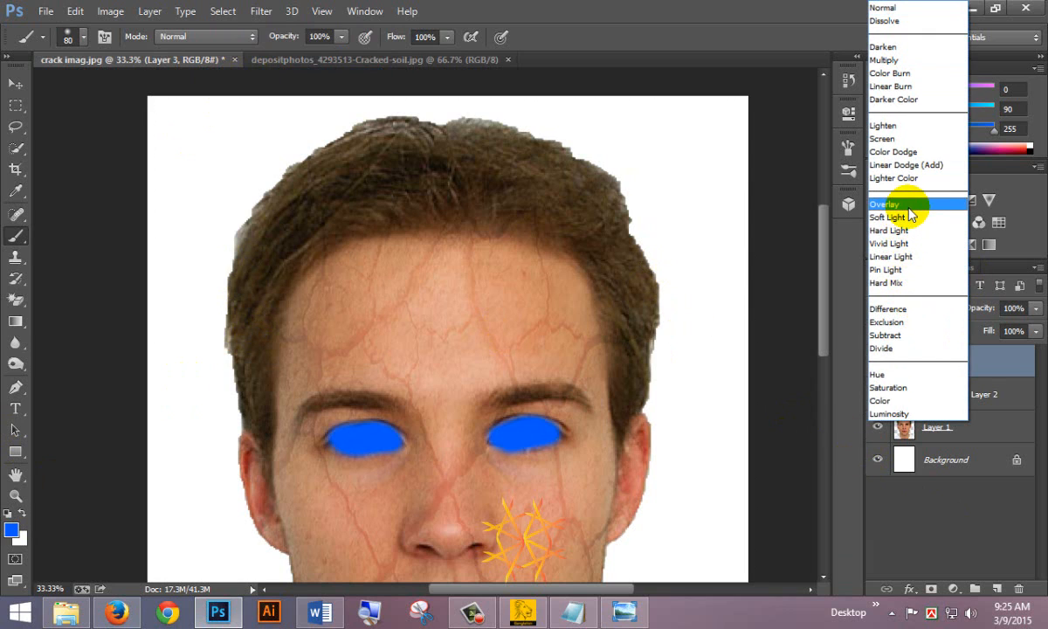
click(906, 204)
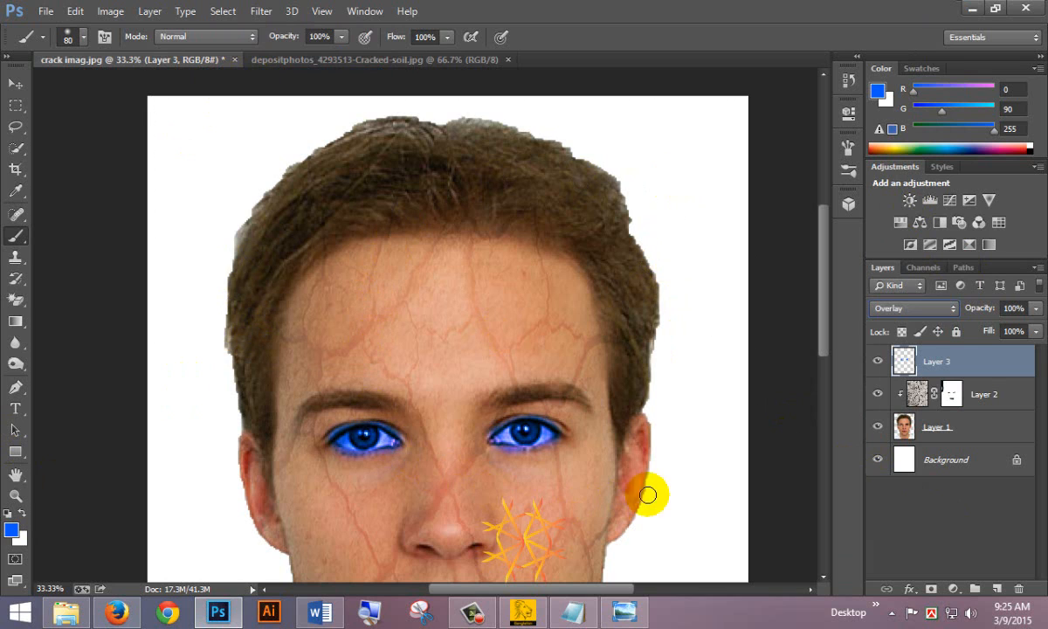
click(909, 307)
click(888, 49)
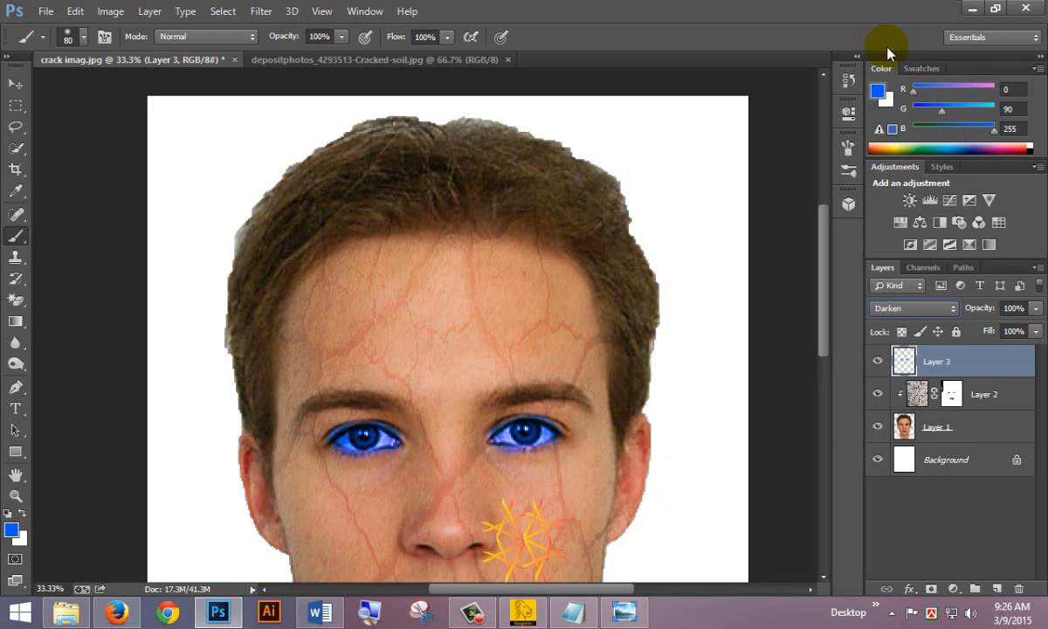
Step: Cycle through the remaining blend modes for Layer 3 and settle on Subtract to recolor the eyes
key(Down)
key(Down)
key(Down)
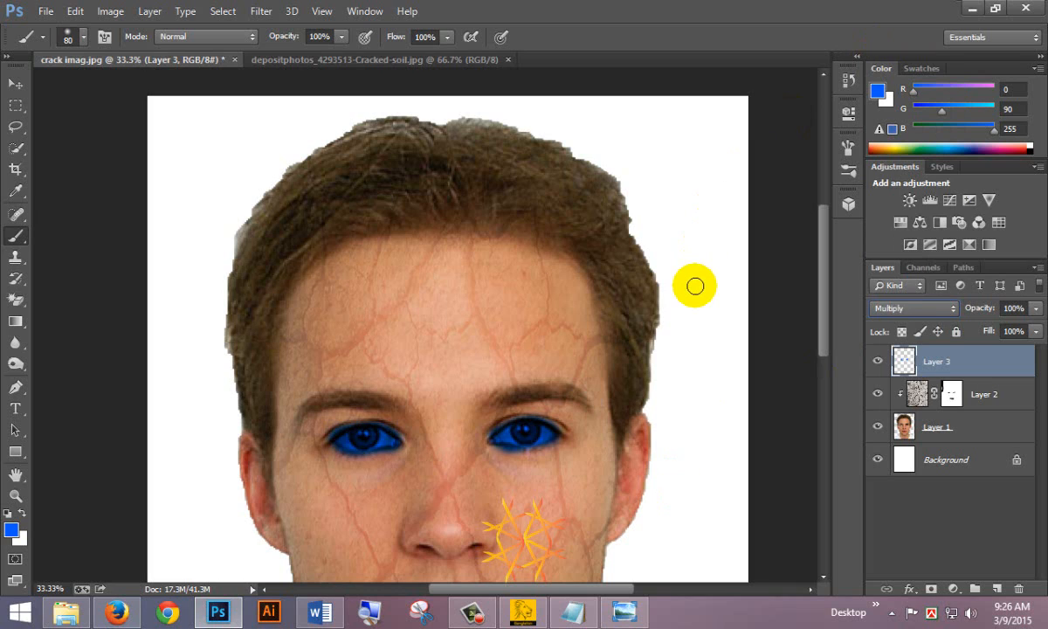
key(Down)
key(Down)
key(Down)
key(Down)
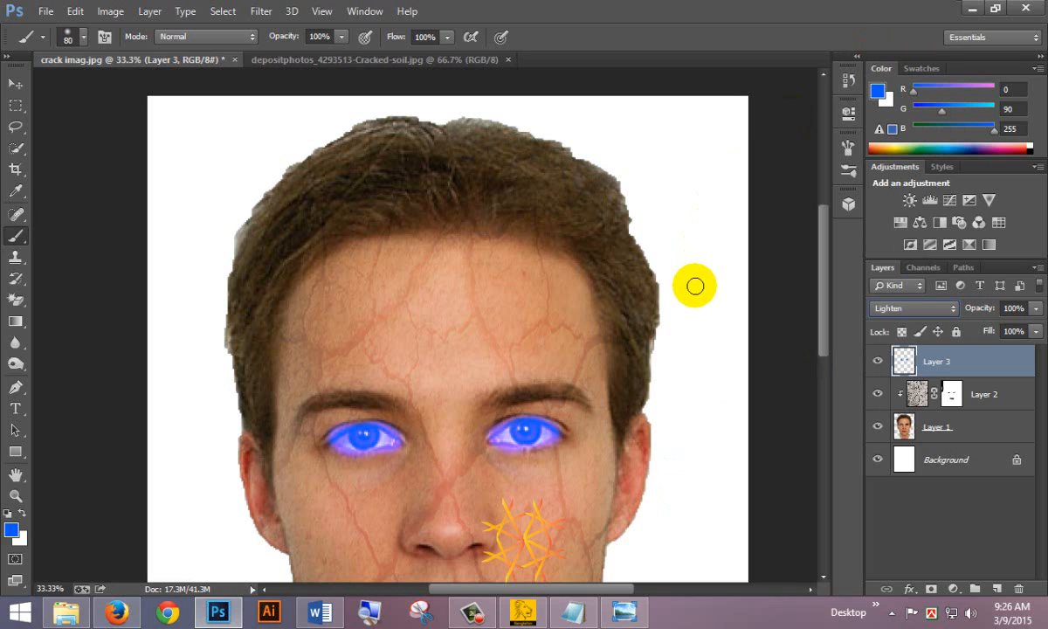
key(Down)
key(Down)
key(Down)
key(Down)
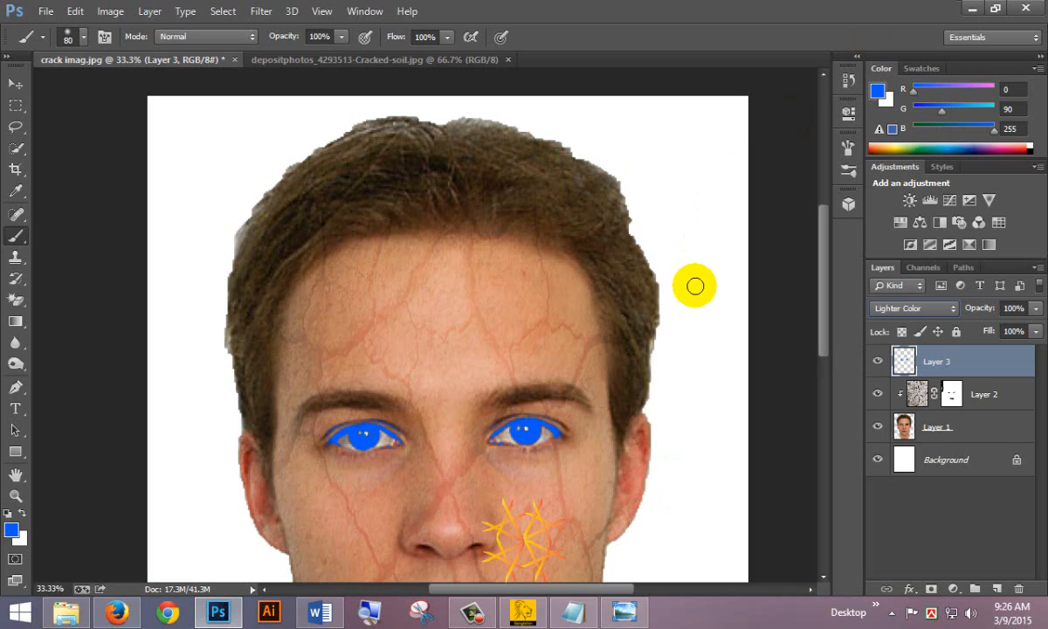
key(Down)
key(Down)
key(Down)
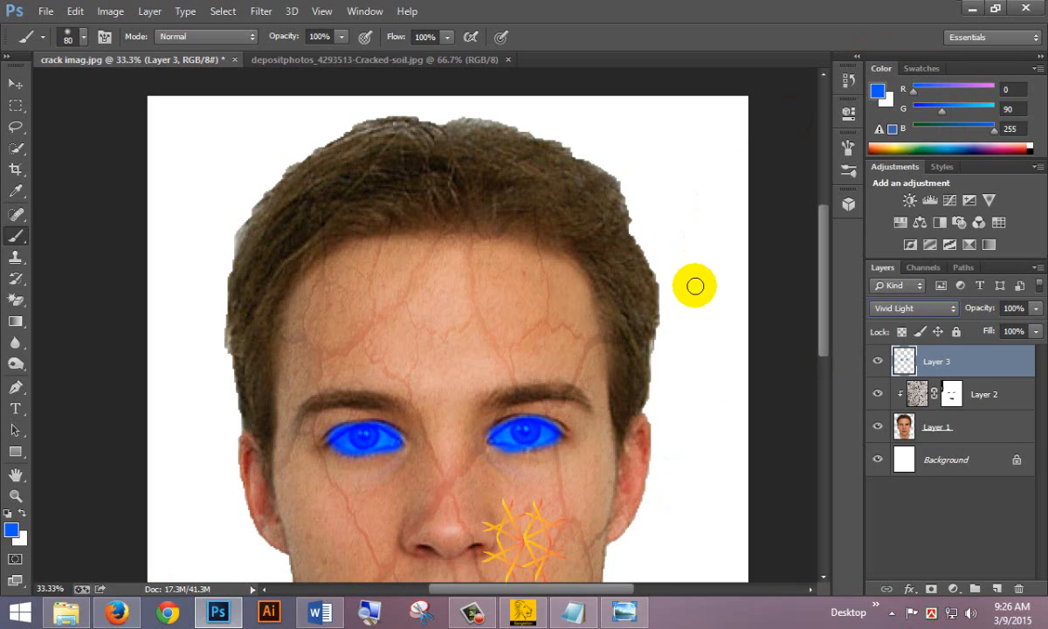
key(Down)
key(Down)
key(Down)
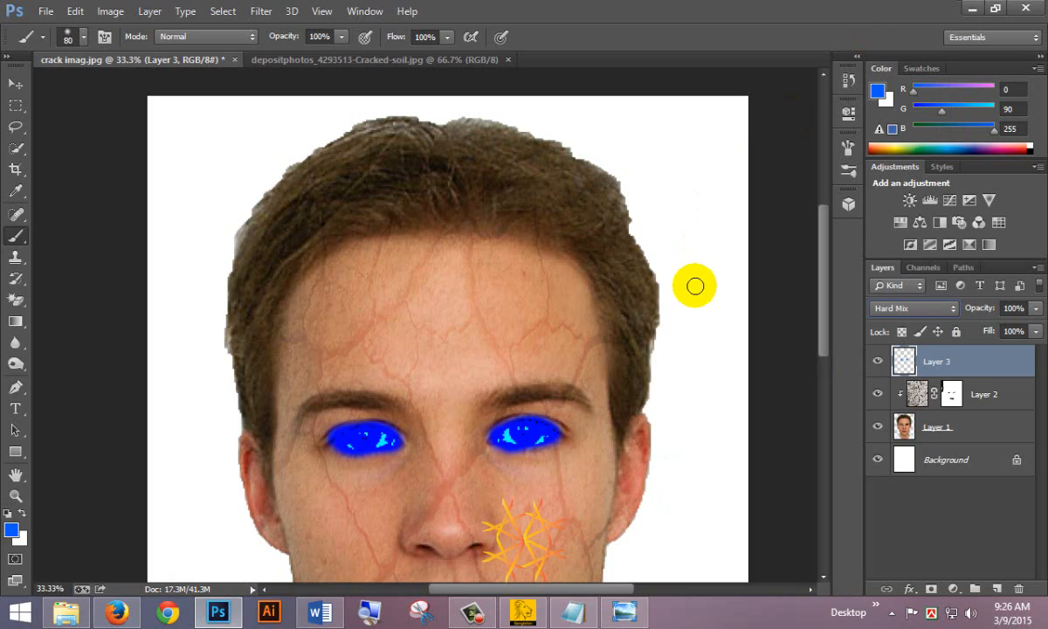
key(Down)
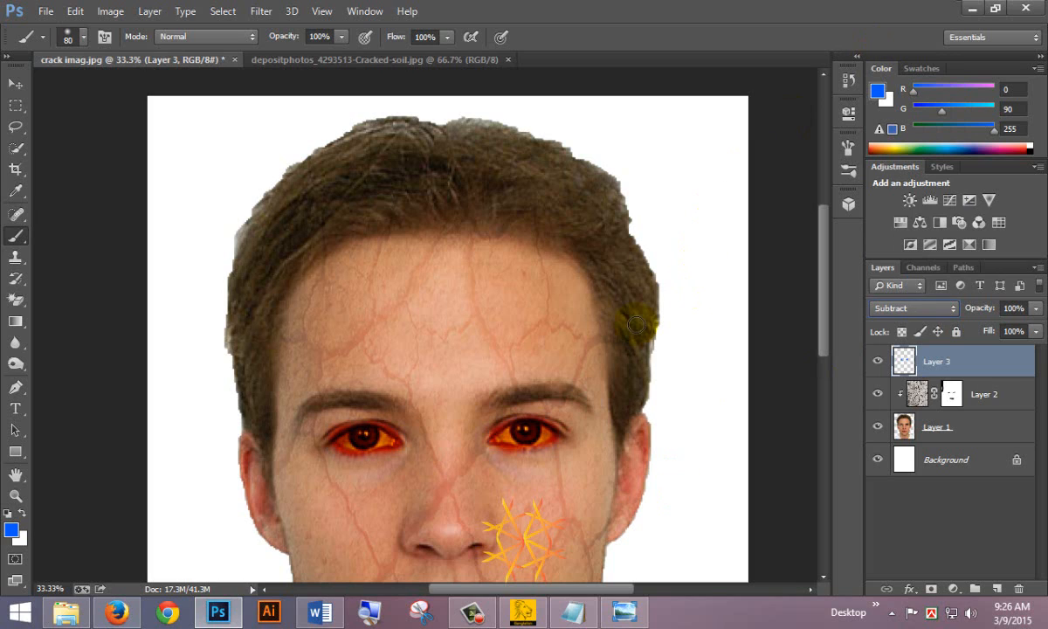
Step: Reduce Layer 3's opacity to 60% to soften the eye color, and activate the Move tool
click(1037, 308)
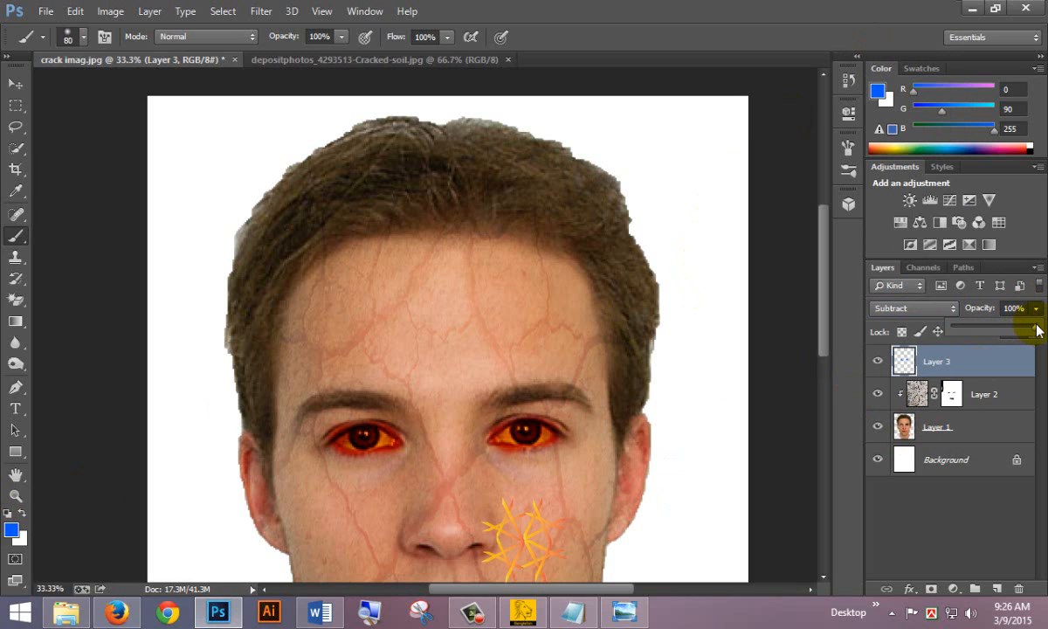
drag(1037, 327, 991, 341)
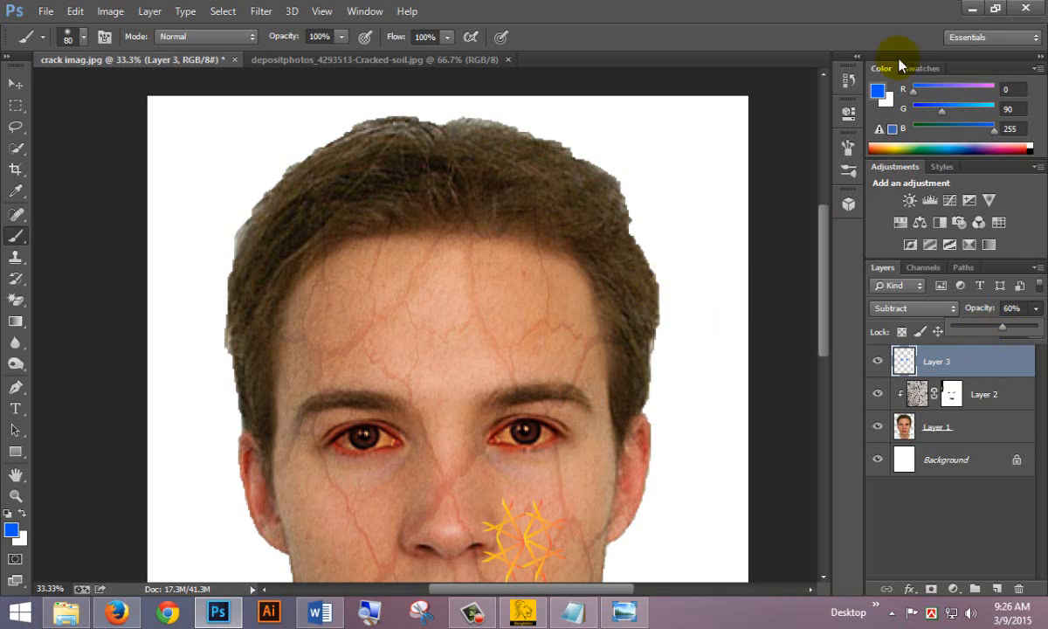
click(23, 85)
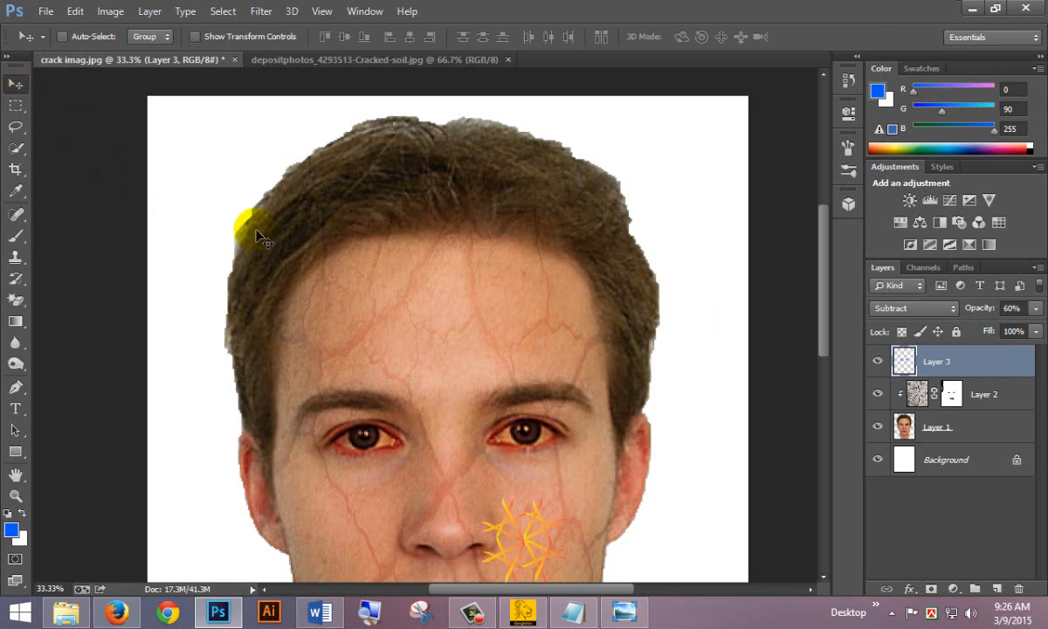
alt+click(359, 242)
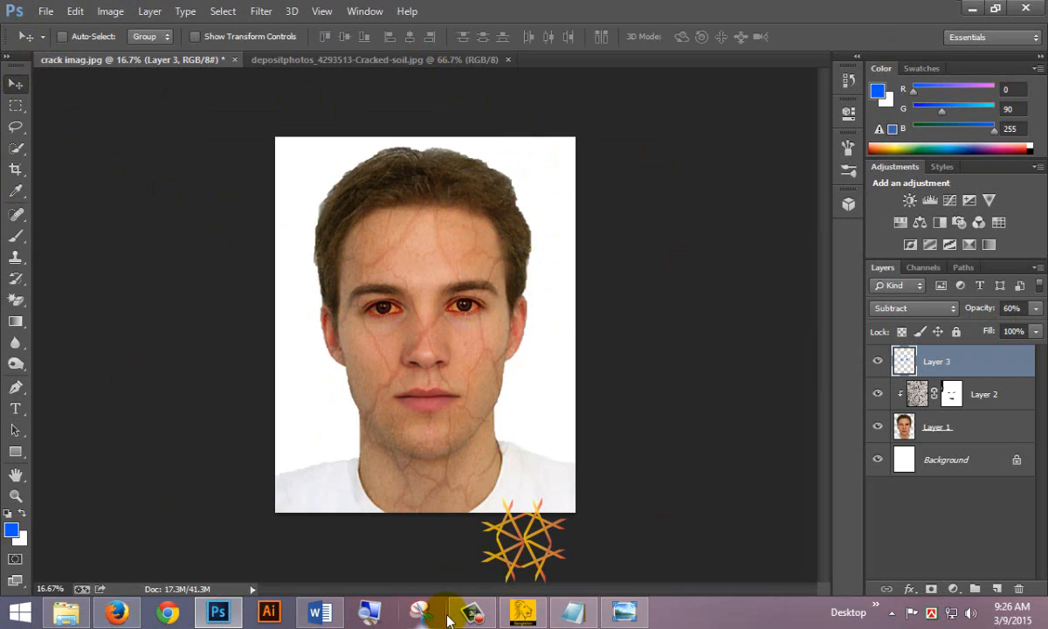
click(474, 615)
click(474, 614)
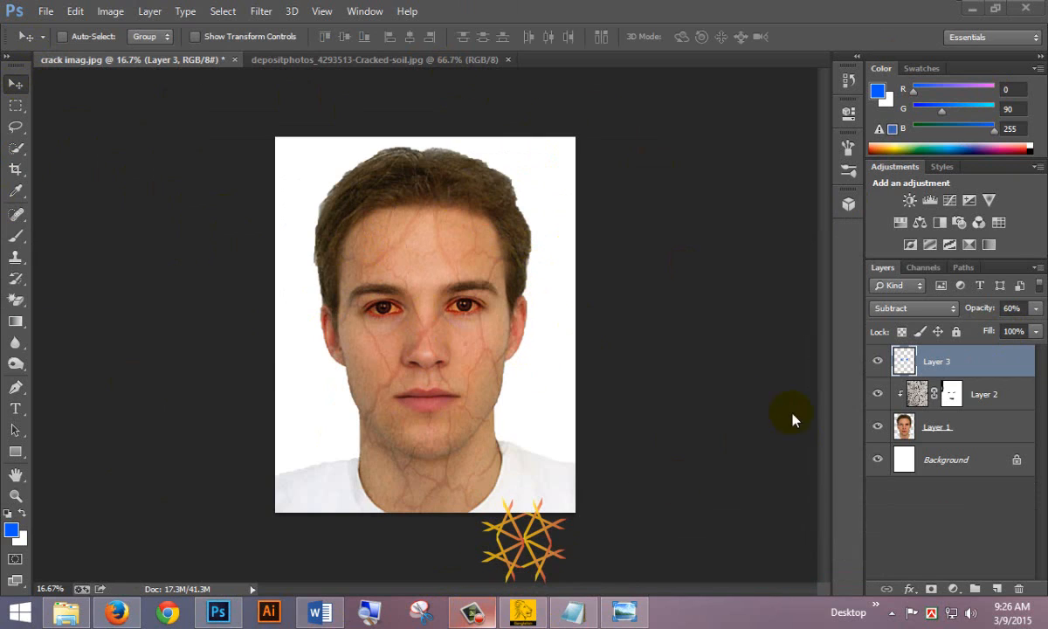